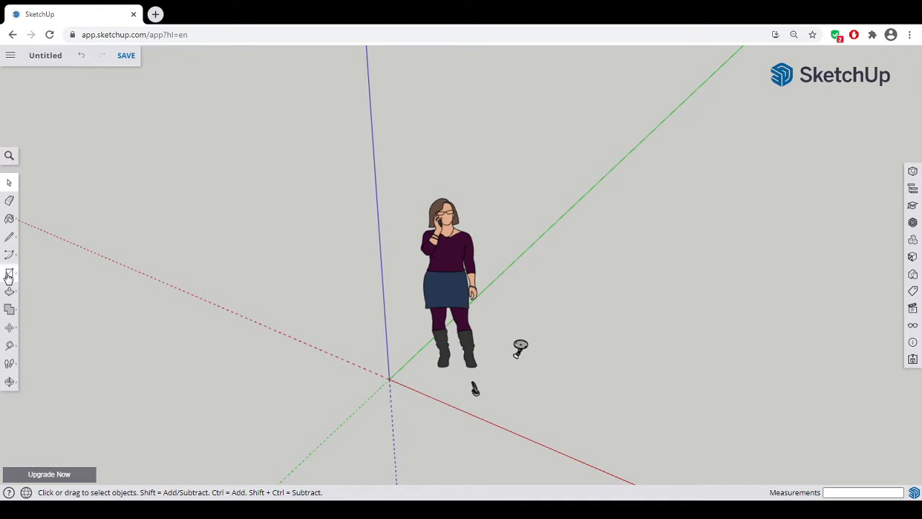
# - Draw a 1000 by 1000 mm floor square from the origin, extending along the negative red axis and the positive green axis
pyautogui.scroll(5, 547, 378)
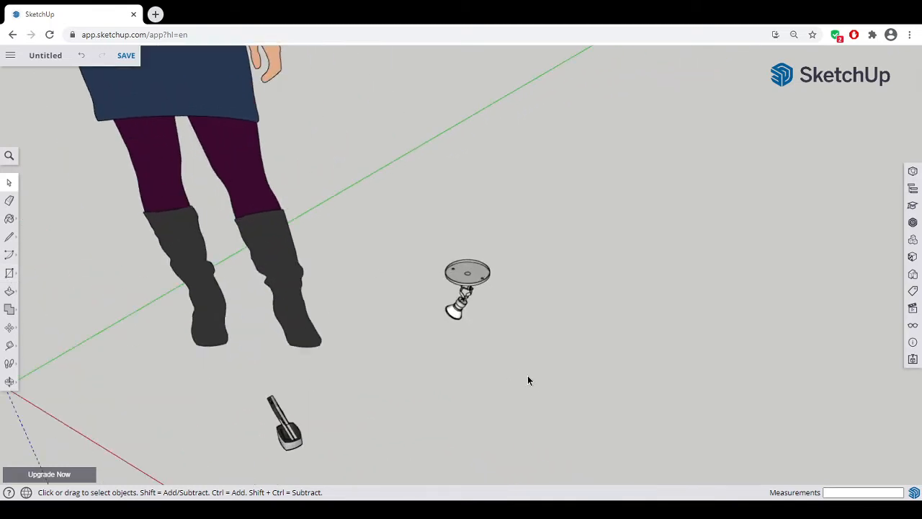
pyautogui.moveTo(529, 379); pyautogui.dragTo(484, 414, button='middle')
pyautogui.scroll(-3, 462, 323)
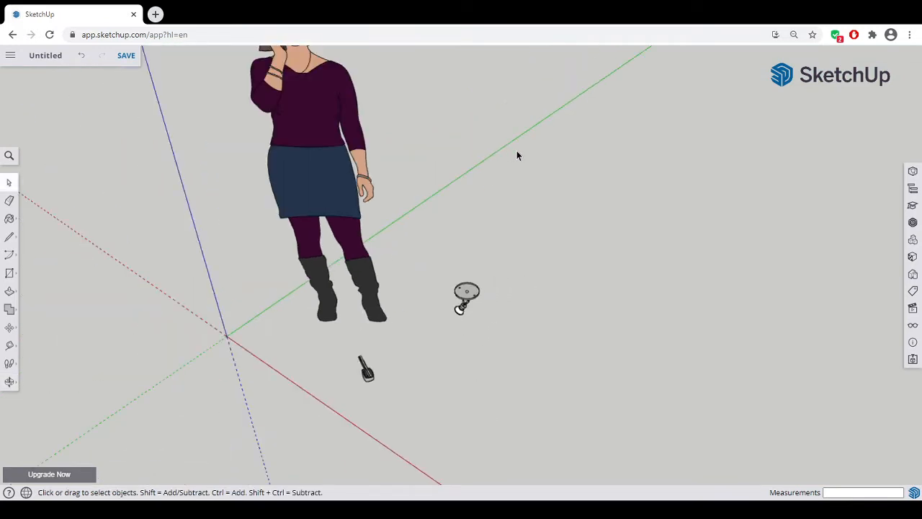
pyautogui.click(9, 236)
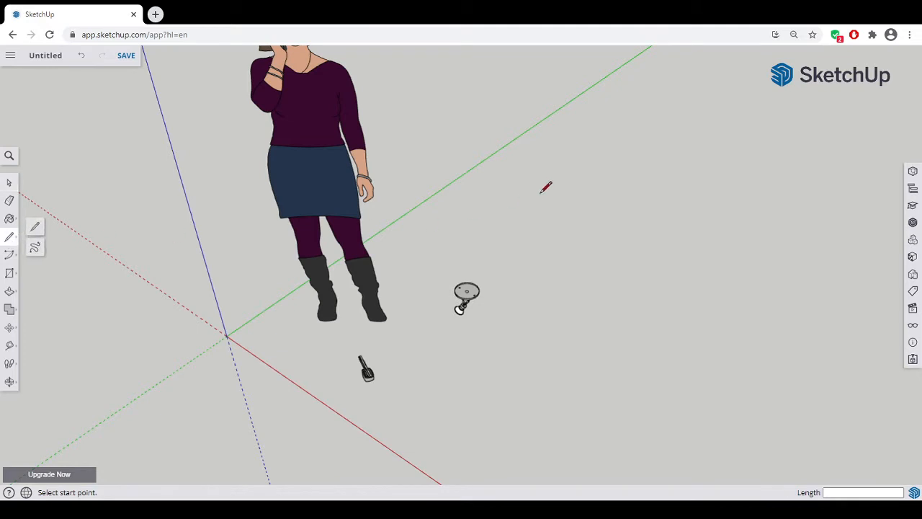
pyautogui.scroll(-2, 504, 205)
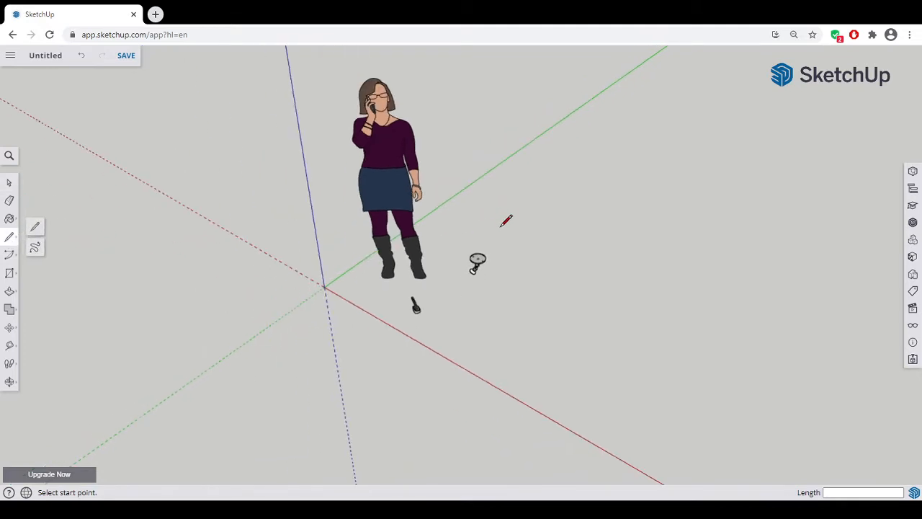
pyautogui.click(9, 273)
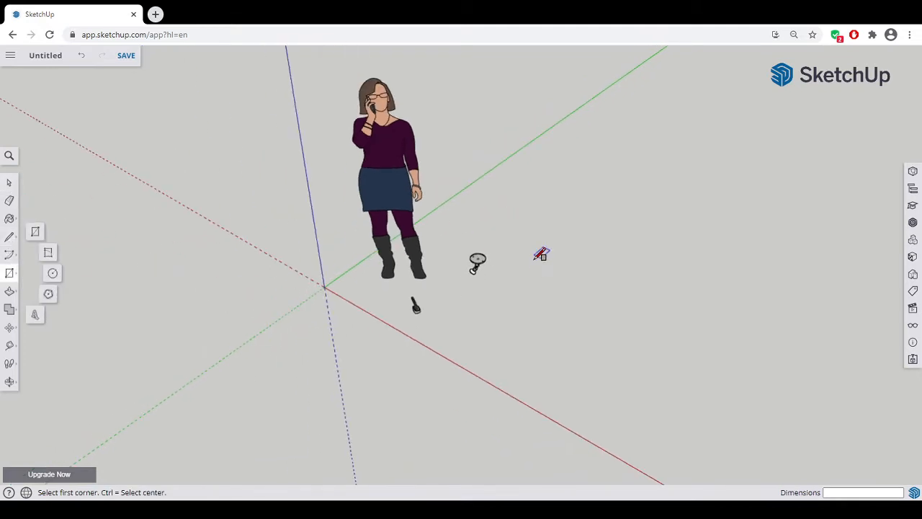
pyautogui.click(325, 285)
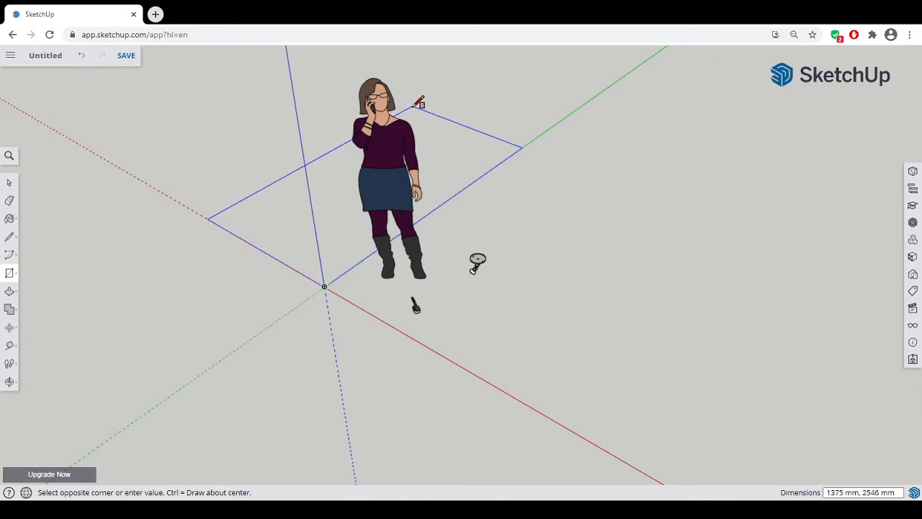
pyautogui.write('1000,1000')
pyautogui.press('Return')
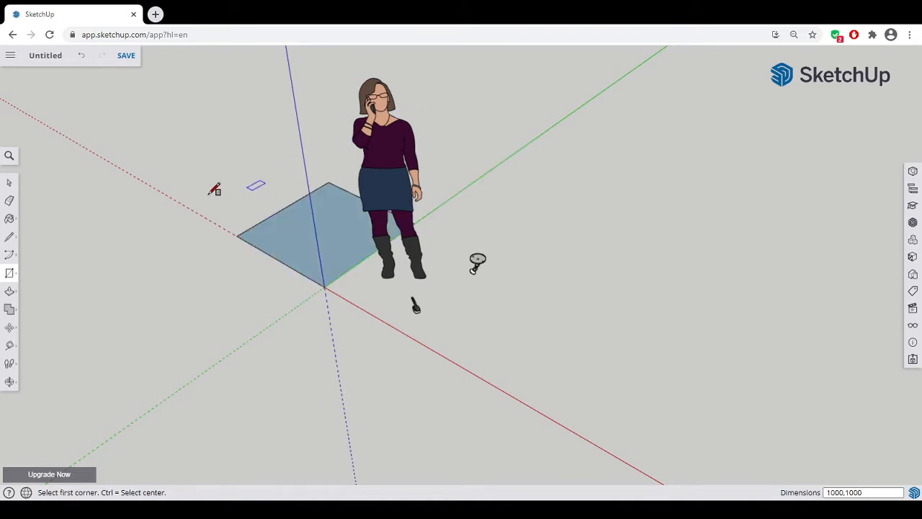
# - Draw a vertical 3000 by 1000 mm wall rectangle on the floor's side edge opposite the origin, parallel to the green axis
pyautogui.moveTo(214, 190); pyautogui.dragTo(502, 203, button='middle')
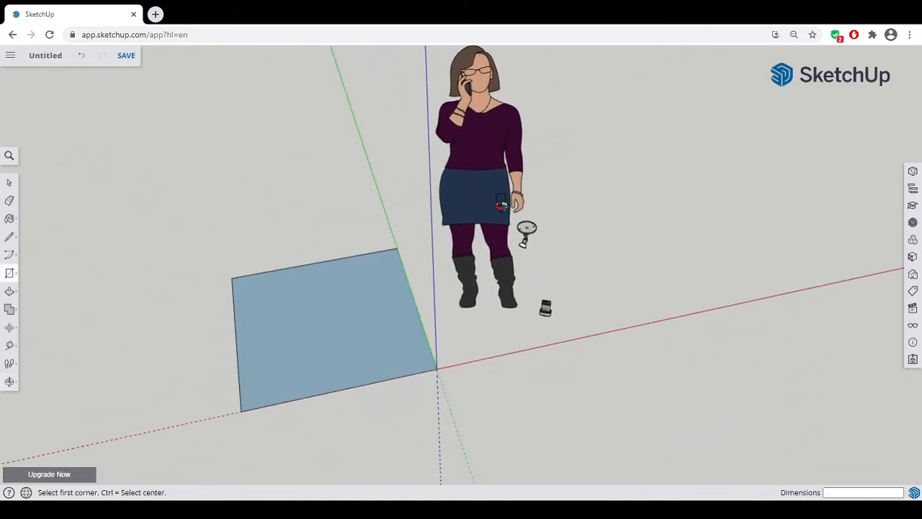
pyautogui.click(10, 239)
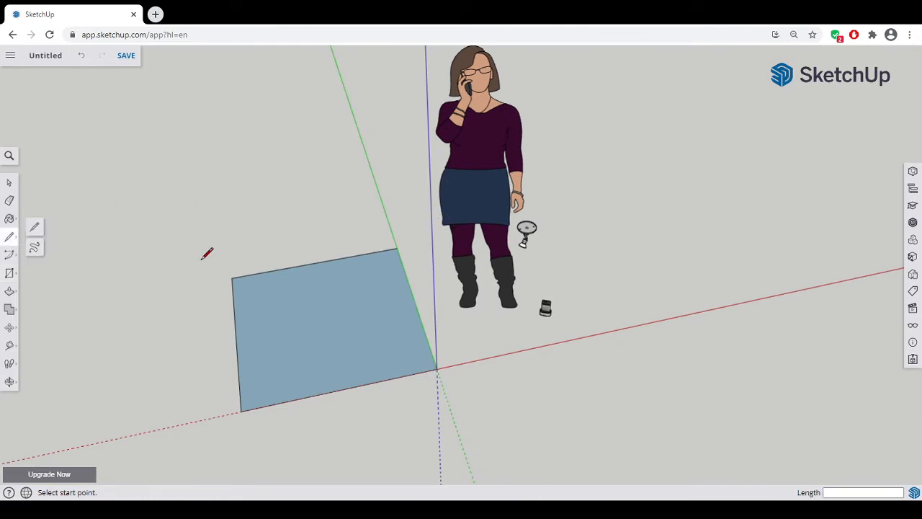
pyautogui.moveTo(243, 266)
pyautogui.mouseDown(button='middle')
pyautogui.moveTo(206, 253)
pyautogui.moveTo(150, 116)
pyautogui.moveTo(160, 117)
pyautogui.mouseUp(button='middle')
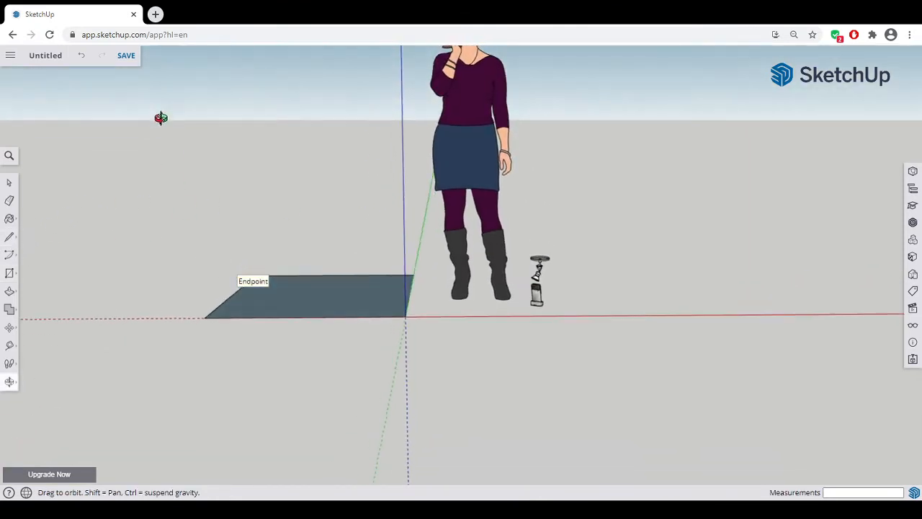
pyautogui.moveTo(254, 177); pyautogui.dragTo(84, 239, button='middle')
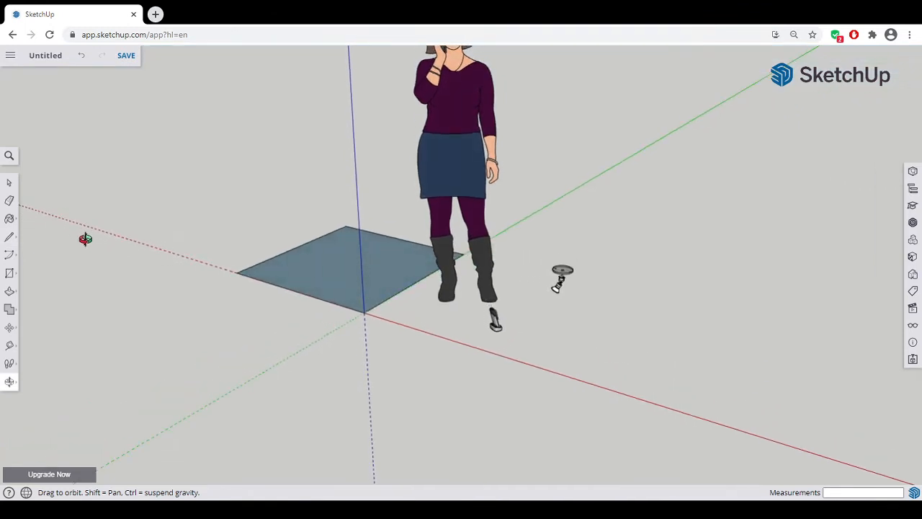
pyautogui.click(9, 272)
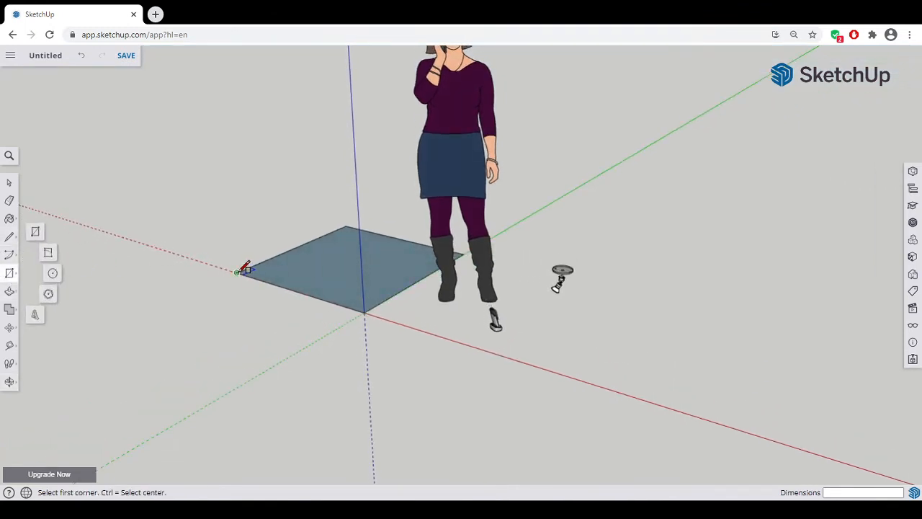
pyautogui.click(237, 272)
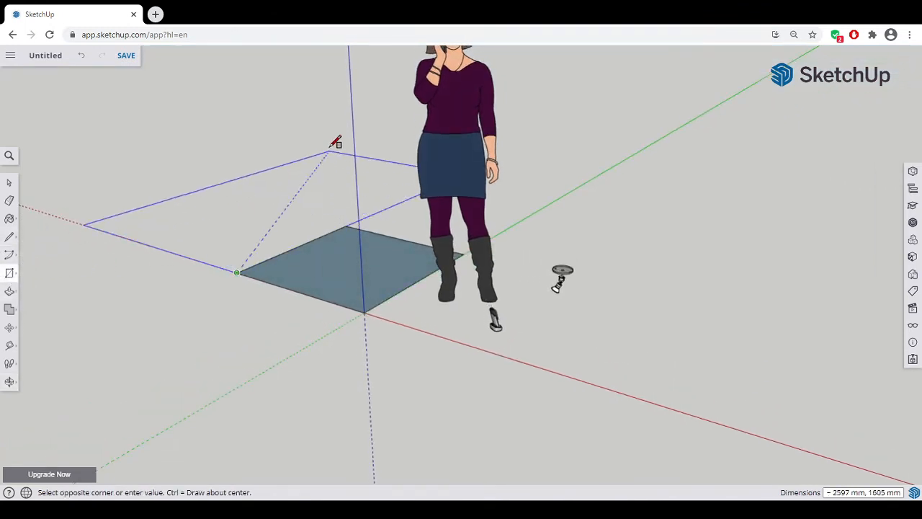
pyautogui.moveTo(295, 139); pyautogui.dragTo(414, 155, button='middle')
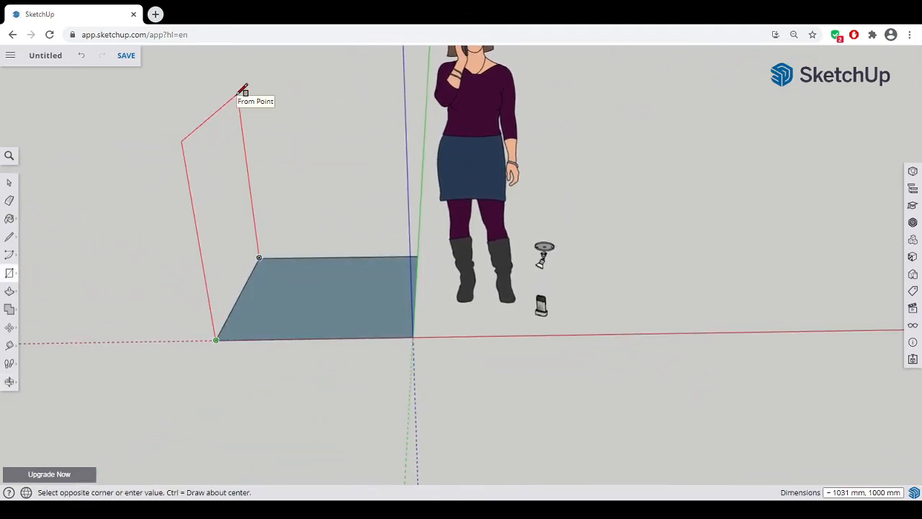
pyautogui.write('3000,1000')
pyautogui.click(243, 90)
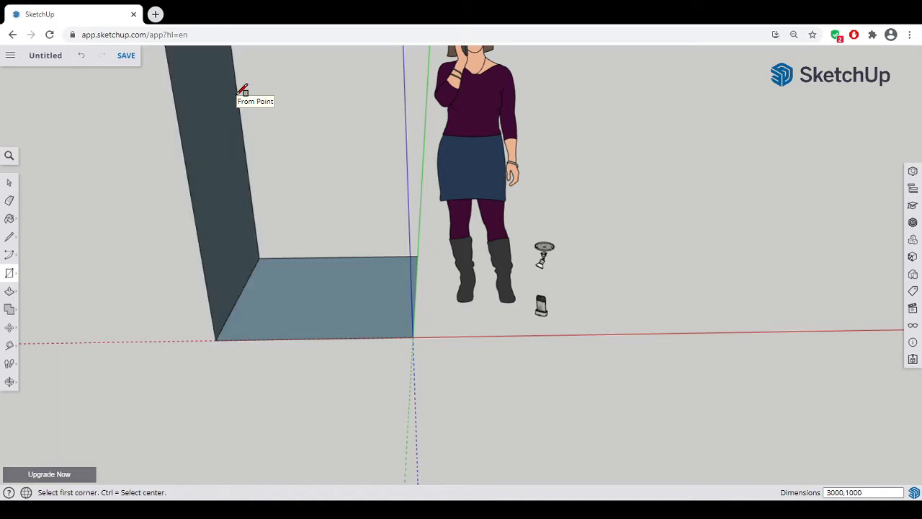
# - Draw a second vertical wall rectangle, 1000 mm wide and 3000 mm high, on the floor's back edge from the inner corner
pyautogui.moveTo(191, 117); pyautogui.dragTo(308, 142, button='middle')
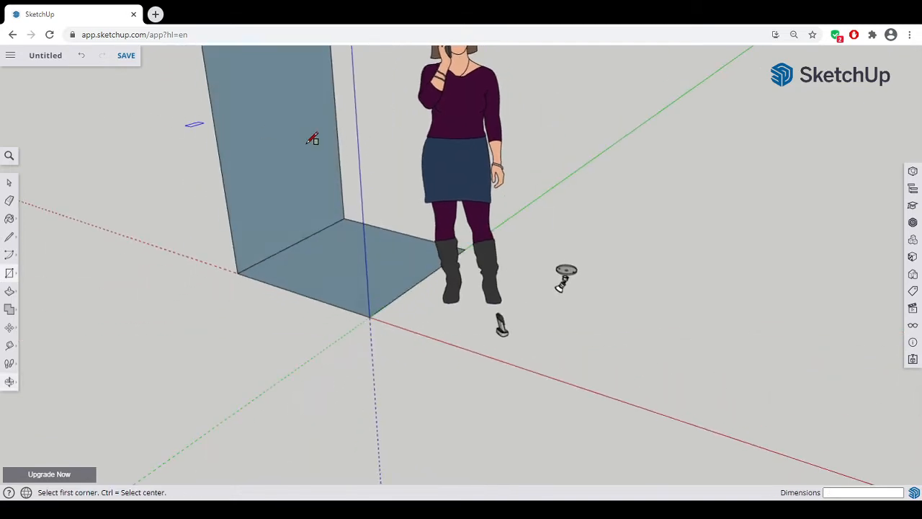
pyautogui.scroll(2, 336, 141)
pyautogui.scroll(-4, 338, 146)
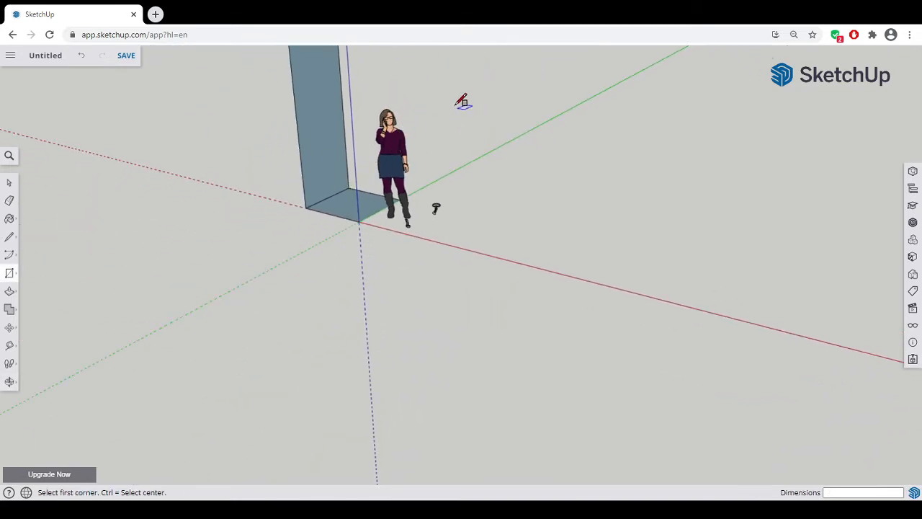
pyautogui.moveTo(463, 99)
pyautogui.mouseDown(button='middle')
pyautogui.moveTo(466, 72)
pyautogui.moveTo(469, 87)
pyautogui.mouseUp(button='middle')
pyautogui.moveTo(431, 222); pyautogui.dragTo(413, 427, button='middle')
pyautogui.moveTo(346, 298); pyautogui.dragTo(332, 338, button='middle')
pyautogui.scroll(2, 331, 339)
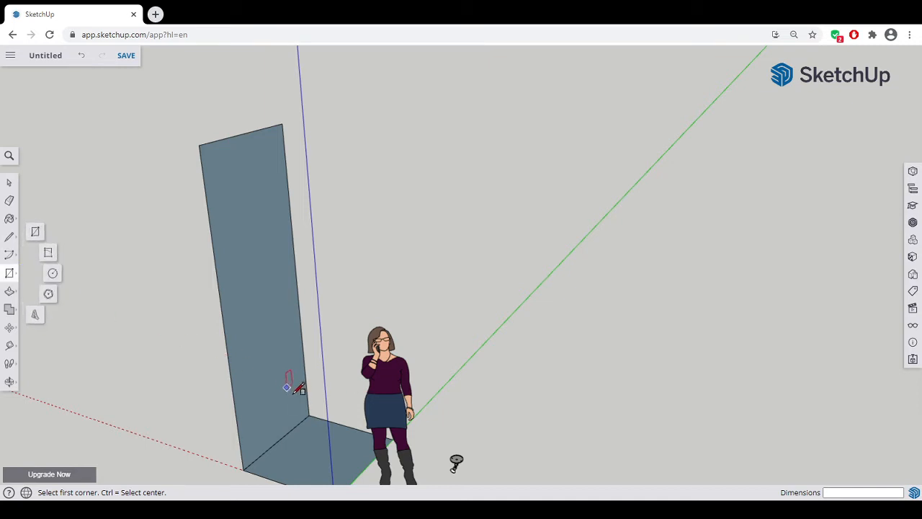
pyautogui.click(309, 415)
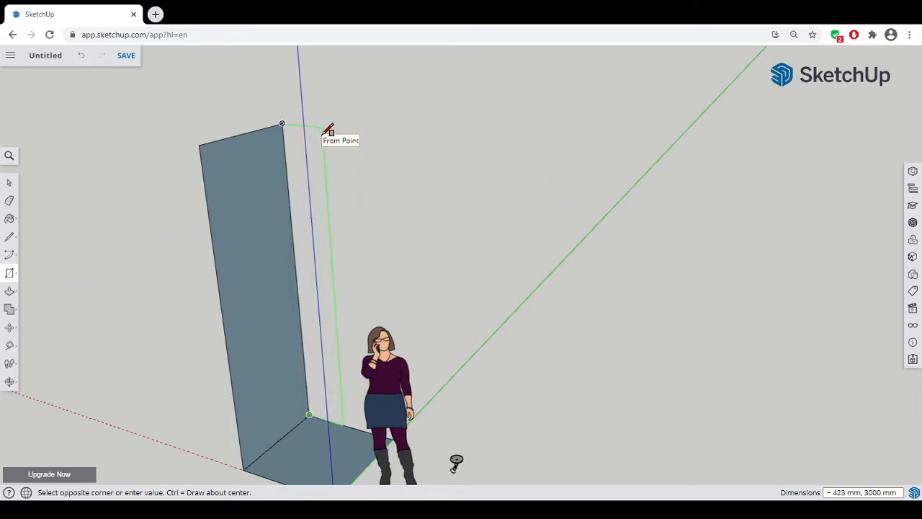
pyautogui.write('1000,3000')
pyautogui.press('Return')
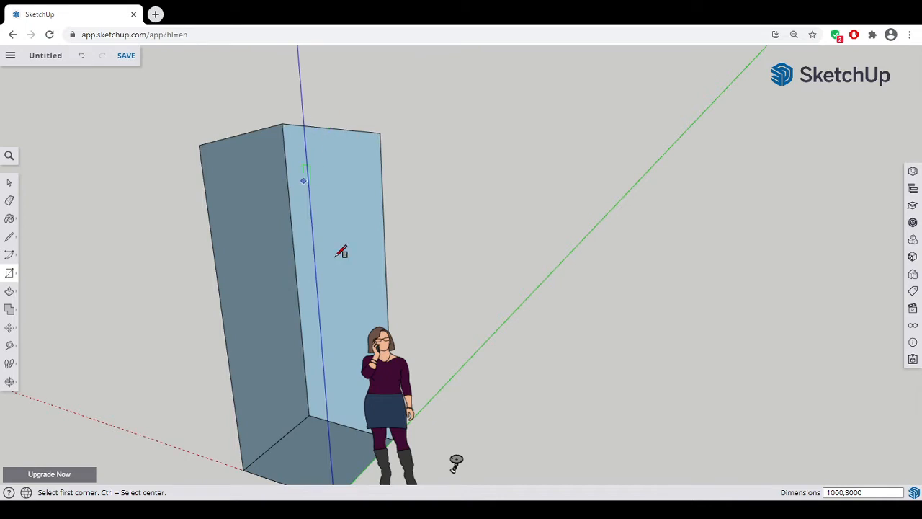
# - Draw a 600 mm line up the walls' shared edge from the floor corner and an 800 mm horizontal line across the back wall from its end
pyautogui.moveTo(342, 249)
pyautogui.mouseDown(button='middle')
pyautogui.moveTo(560, 289)
pyautogui.moveTo(400, 301)
pyautogui.moveTo(346, 288)
pyautogui.moveTo(399, 195)
pyautogui.moveTo(420, 325)
pyautogui.moveTo(436, 326)
pyautogui.mouseUp(button='middle')
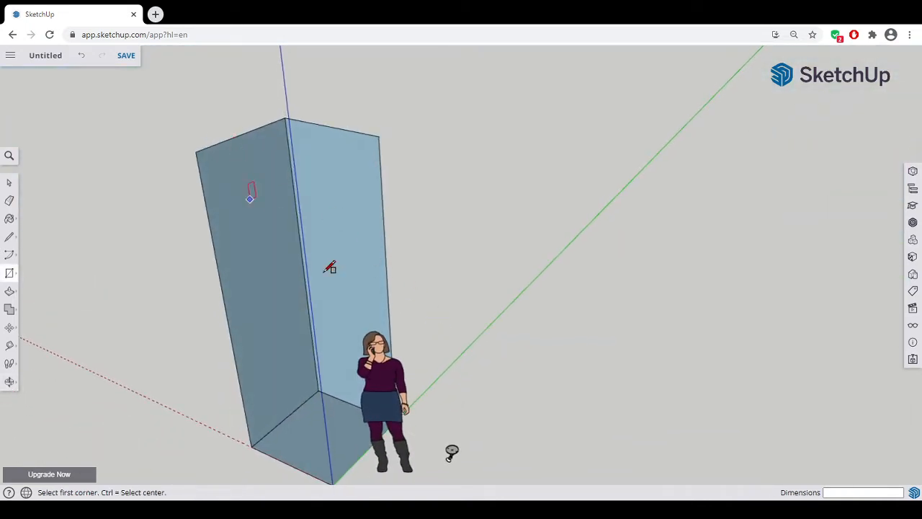
pyautogui.scroll(2, 397, 297)
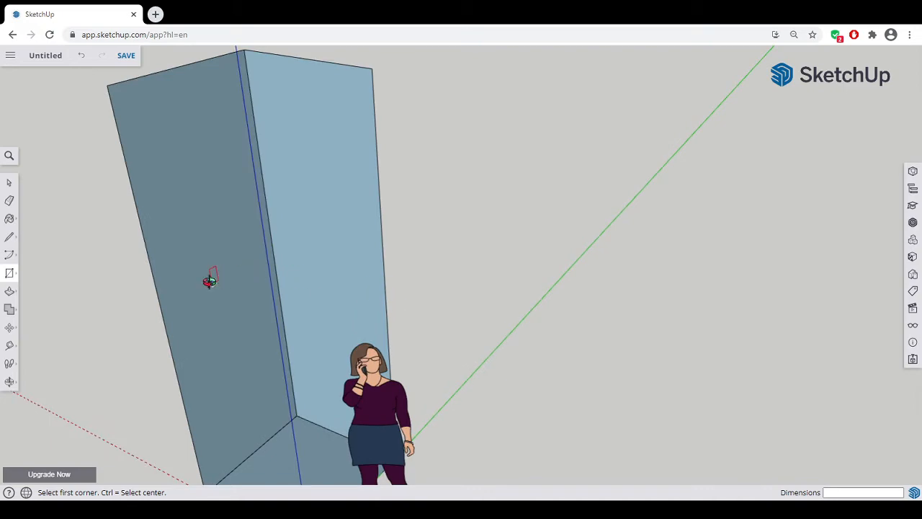
pyautogui.moveTo(208, 280); pyautogui.dragTo(214, 333, button='middle')
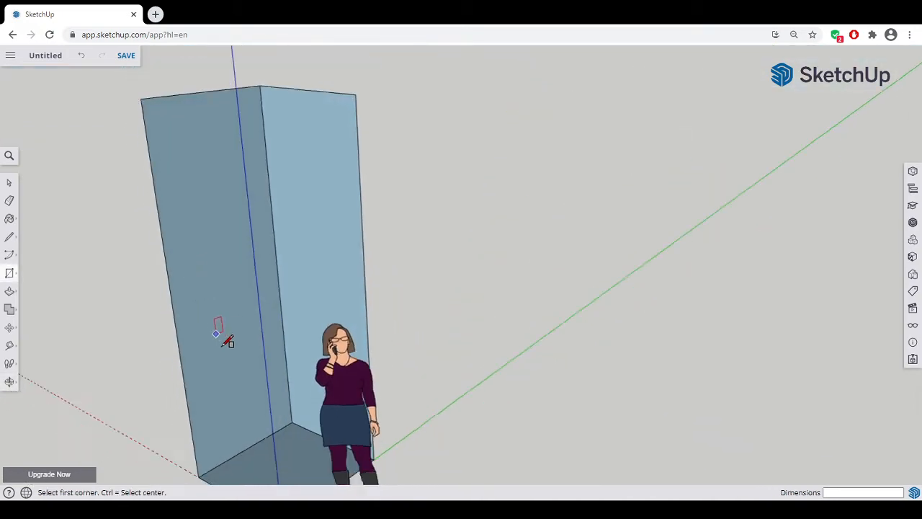
pyautogui.scroll(-2, 224, 340)
pyautogui.scroll(3, 247, 439)
pyautogui.scroll(3, 253, 434)
pyautogui.moveTo(280, 350); pyautogui.dragTo(342, 206, button='middle')
pyautogui.moveTo(281, 330)
pyautogui.mouseDown(button='middle')
pyautogui.moveTo(264, 346)
pyautogui.moveTo(335, 341)
pyautogui.moveTo(281, 350)
pyautogui.moveTo(288, 342)
pyautogui.mouseUp(button='middle')
pyautogui.moveTo(272, 252); pyautogui.dragTo(274, 274, button='middle')
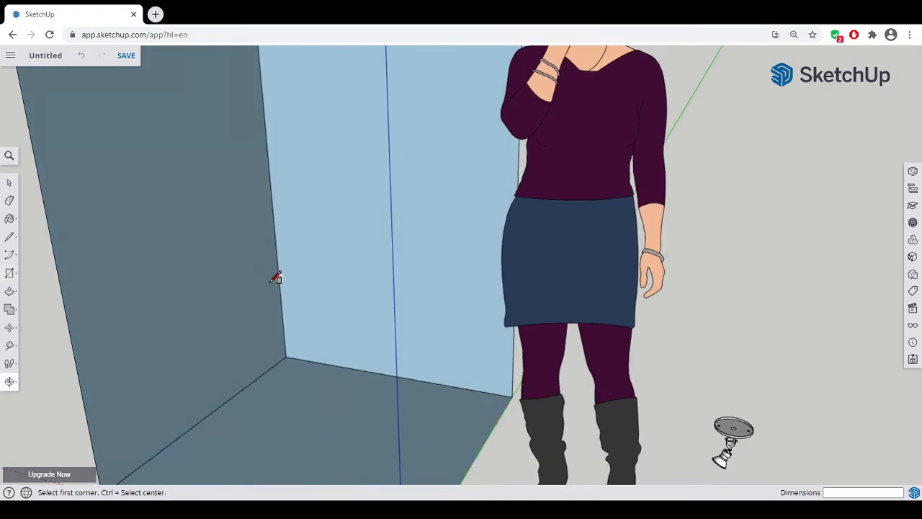
pyautogui.click(10, 237)
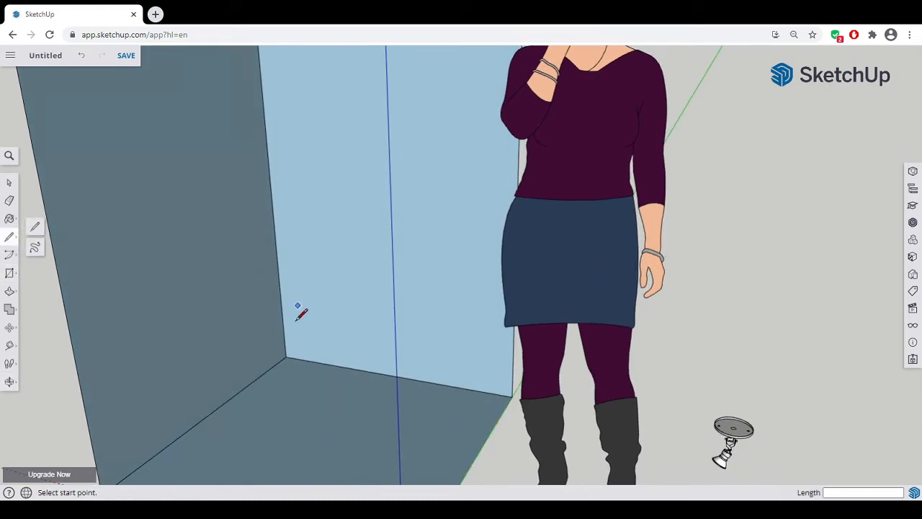
pyautogui.click(286, 355)
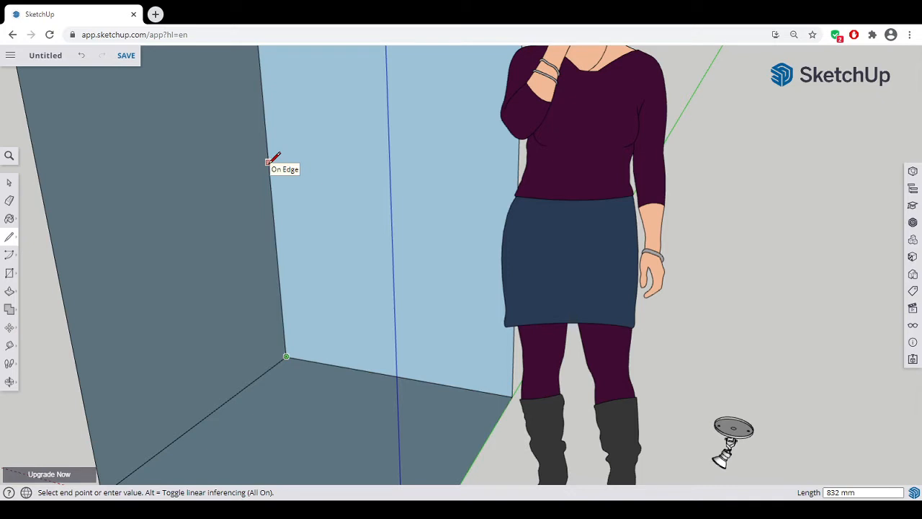
pyautogui.write('600')
pyautogui.press('Return')
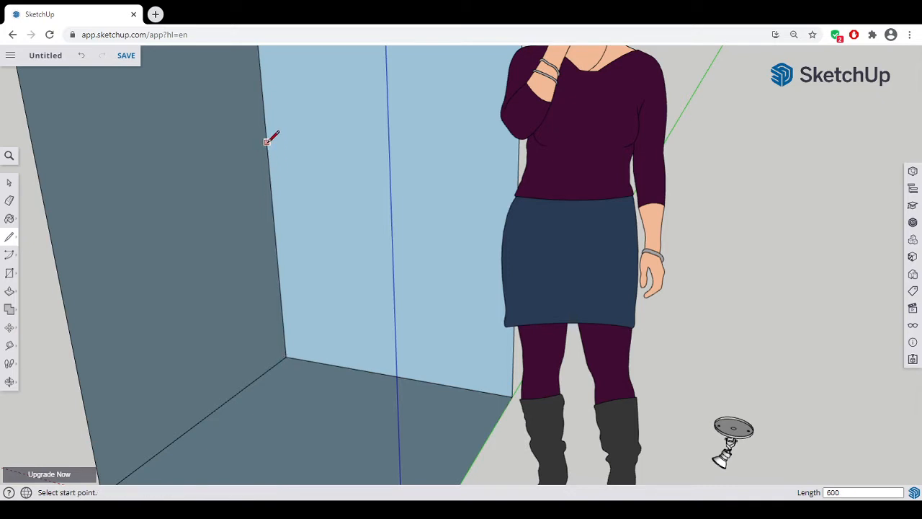
pyautogui.click(273, 219)
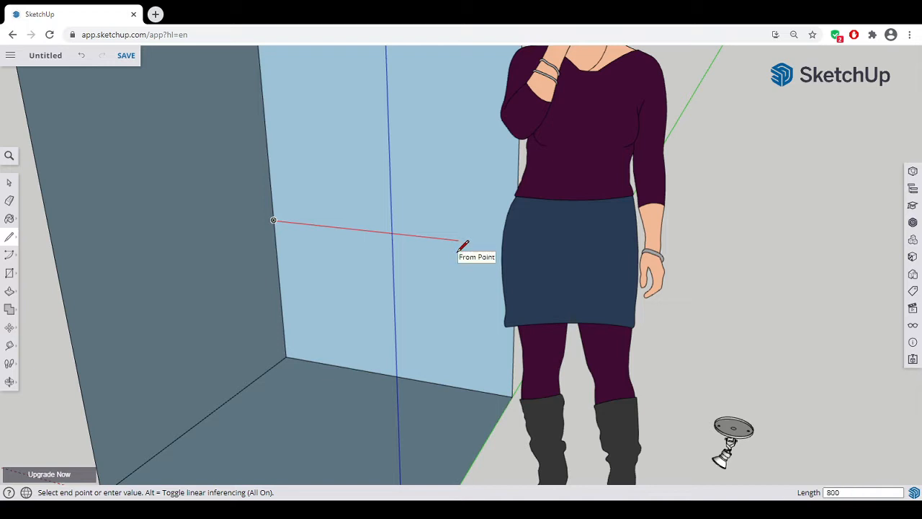
pyautogui.click(461, 241)
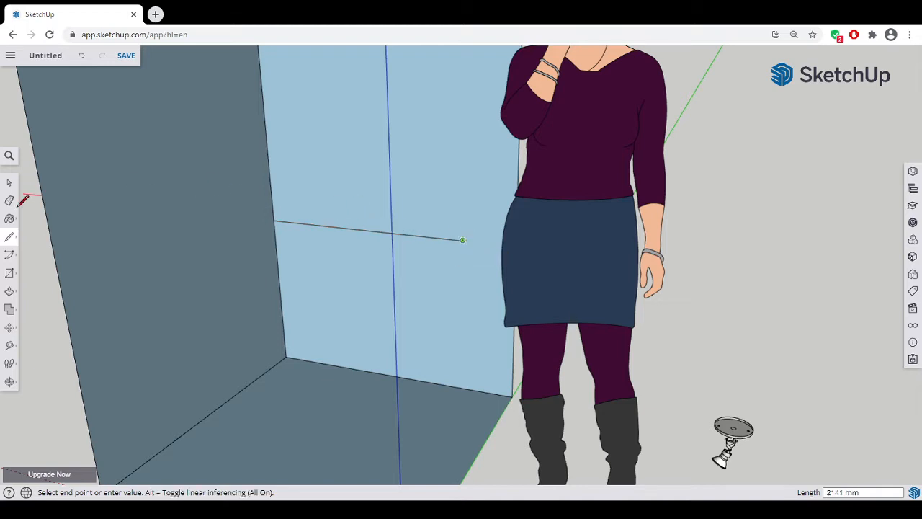
pyautogui.click(9, 272)
pyautogui.click(273, 220)
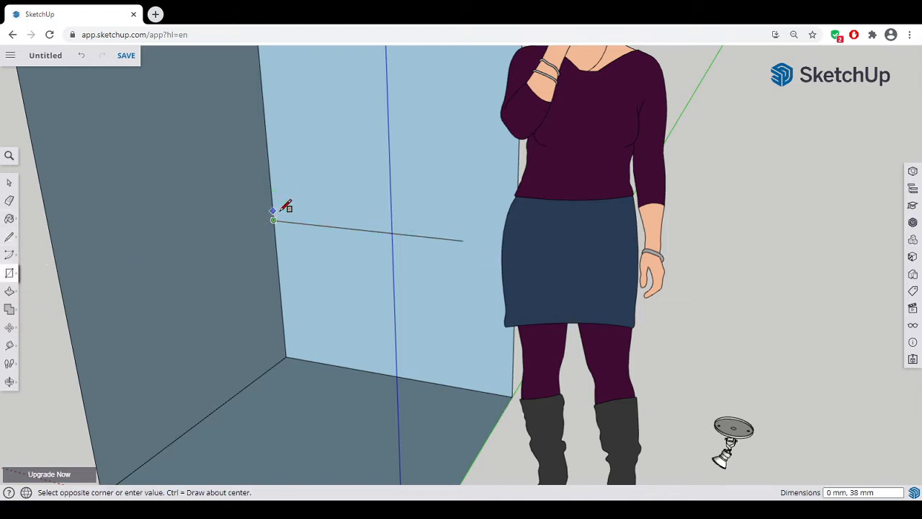
pyautogui.click(463, 225)
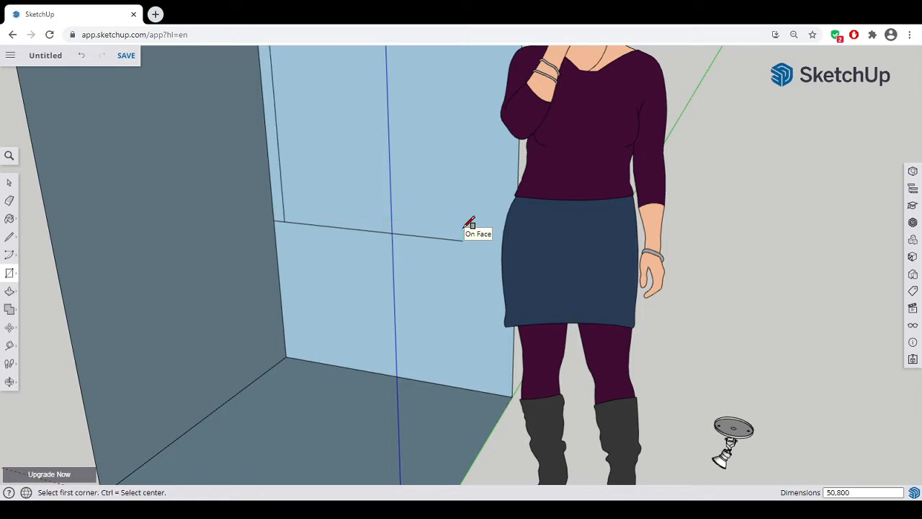
pyautogui.click(81, 56)
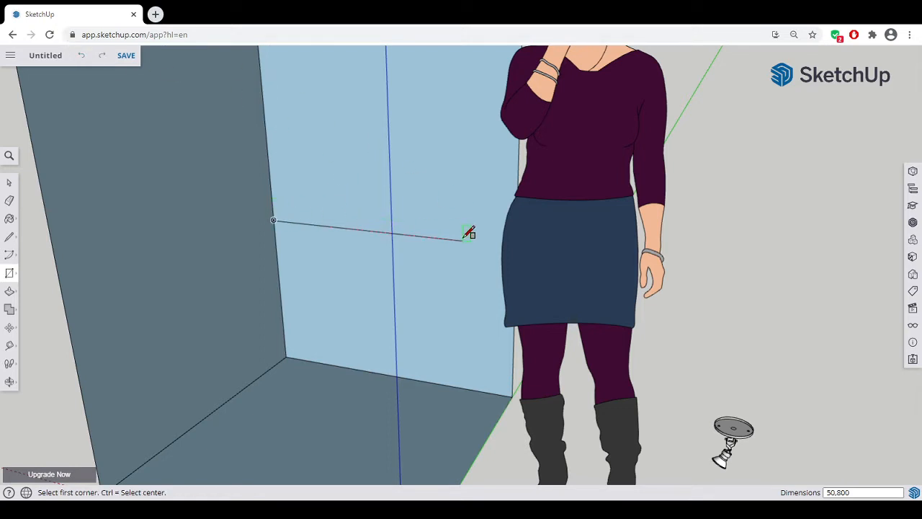
# - Draw an 800 by 50 mm rectangle on the back wall, directly above the horizontal line and starting at the walls' shared edge
pyautogui.click(273, 220)
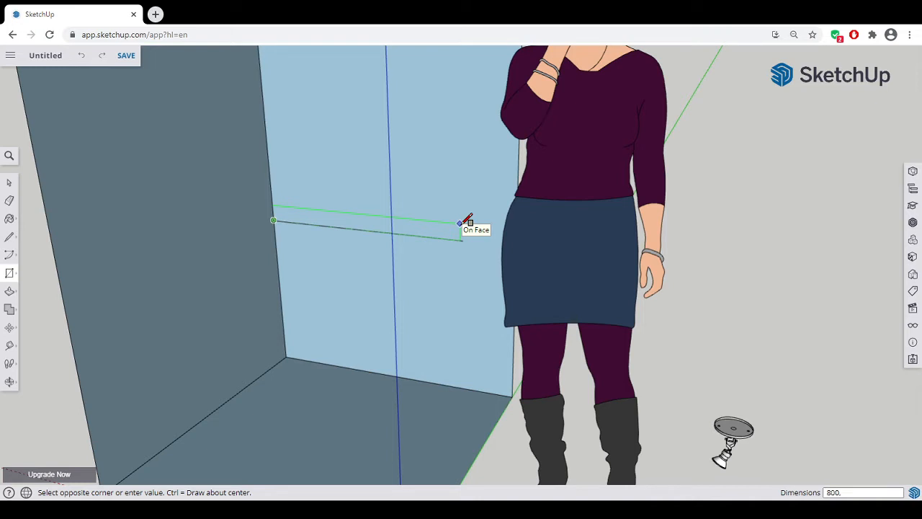
pyautogui.click(461, 222)
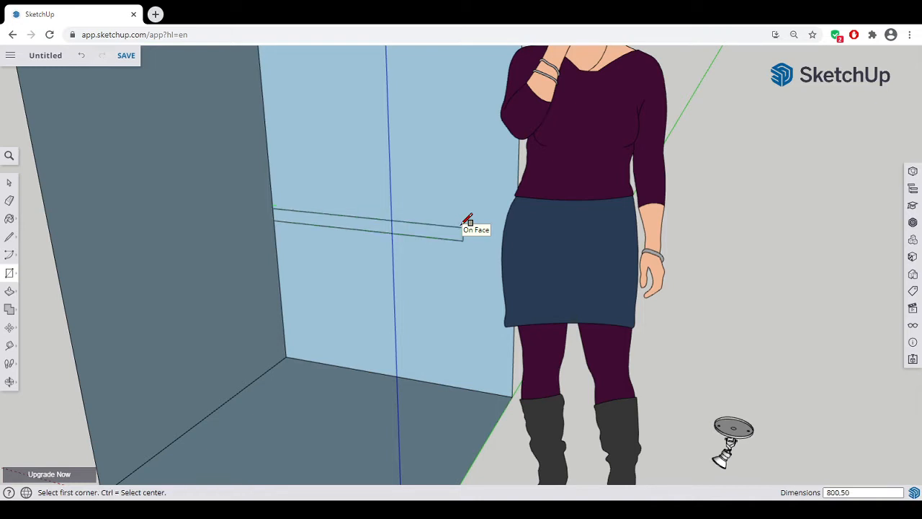
# - Push/Pull the 800 by 50 mm rectangle on the back wall out 500 mm into a desktop slab
pyautogui.click(10, 291)
pyautogui.click(324, 226)
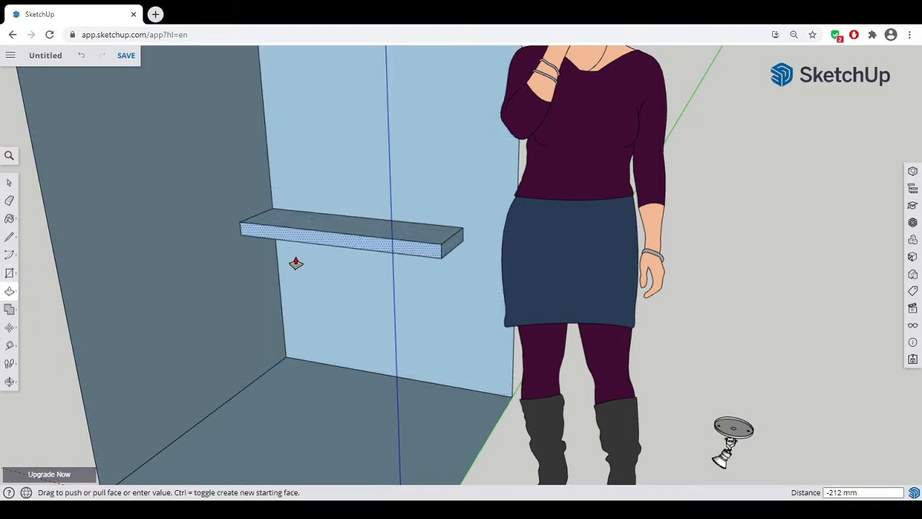
pyautogui.click(265, 297)
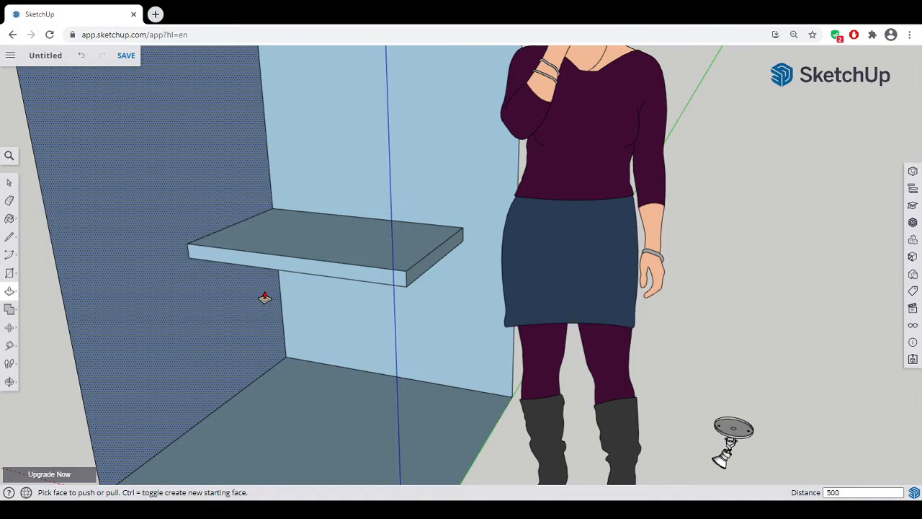
pyautogui.click(264, 298)
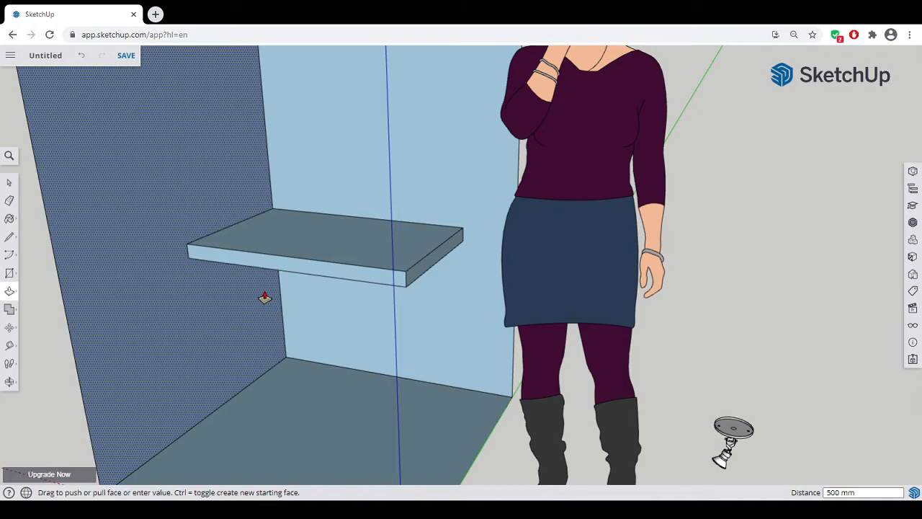
pyautogui.moveTo(291, 273); pyautogui.dragTo(375, 300, button='middle')
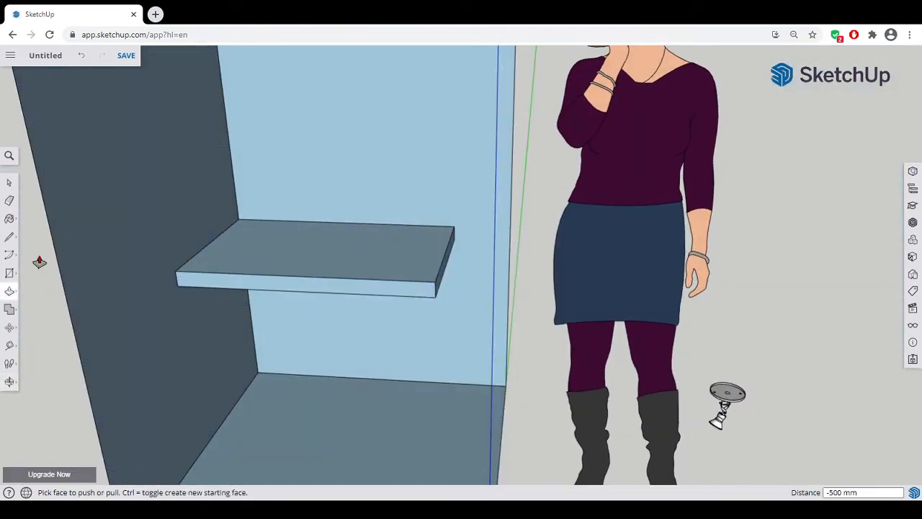
# - Draw a side panel with lines from the slab's lower outer front corner down to the floor, back to the wall and up to the slab
pyautogui.click(9, 236)
pyautogui.click(435, 296)
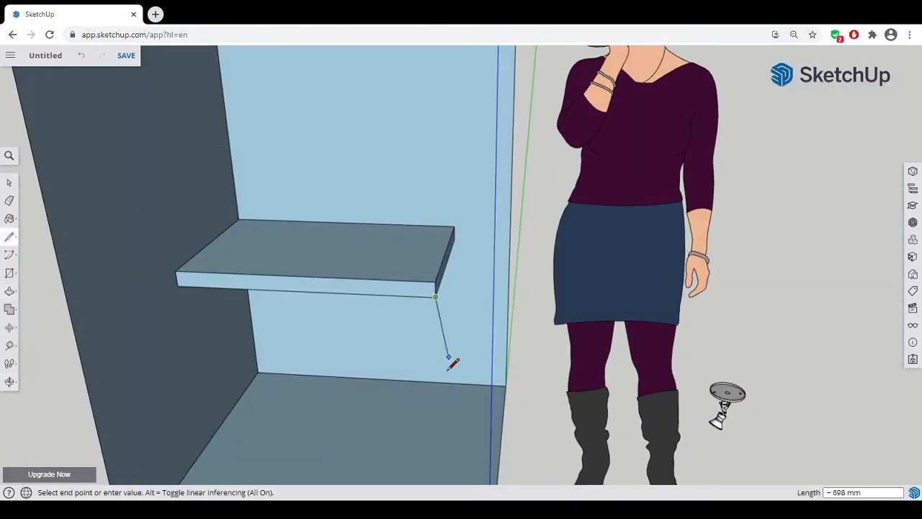
pyautogui.click(438, 462)
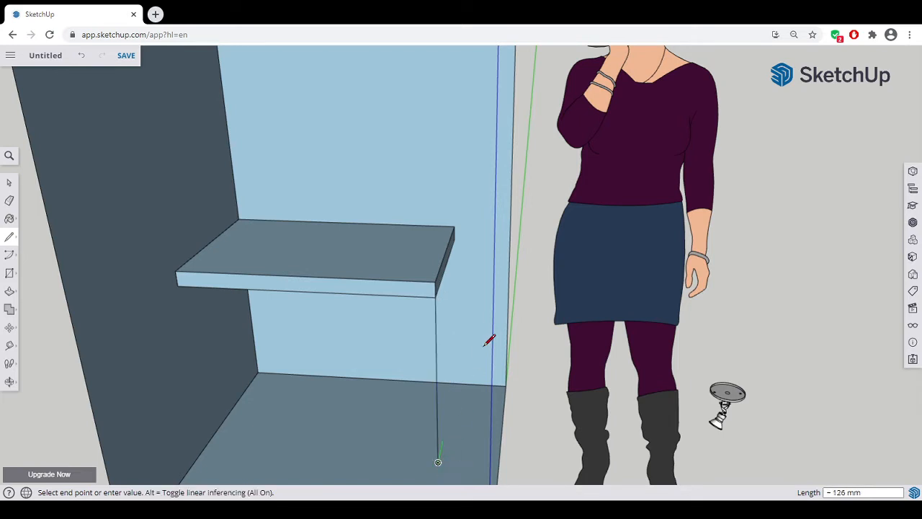
pyautogui.moveTo(488, 336); pyautogui.dragTo(330, 310, button='middle')
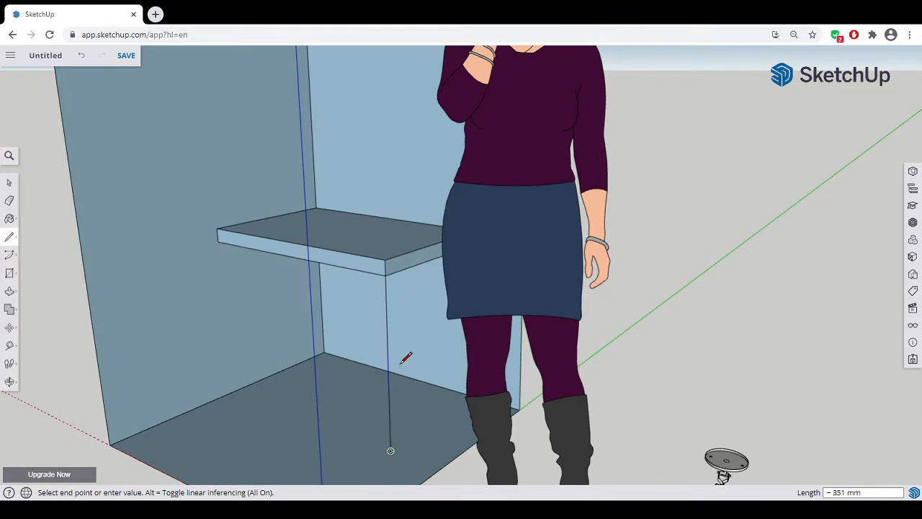
pyautogui.moveTo(448, 408); pyautogui.dragTo(490, 387, button='middle')
pyautogui.click(470, 396)
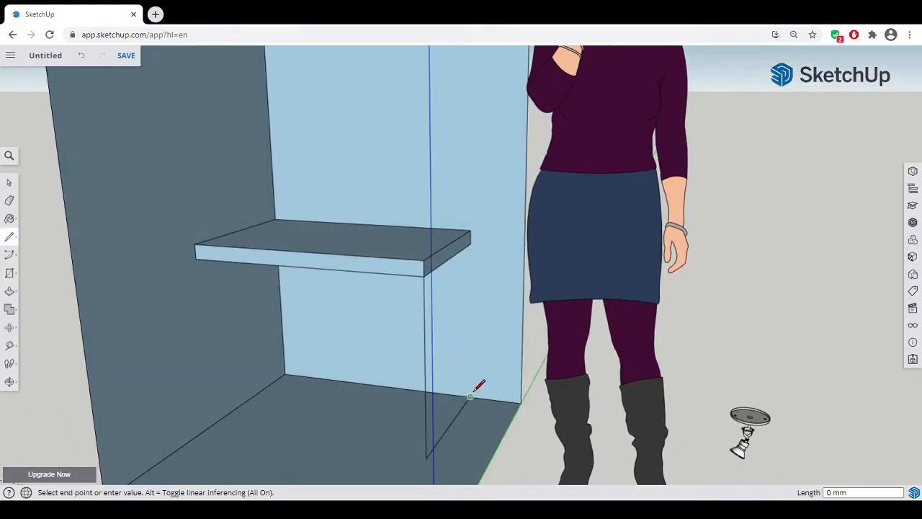
pyautogui.click(470, 242)
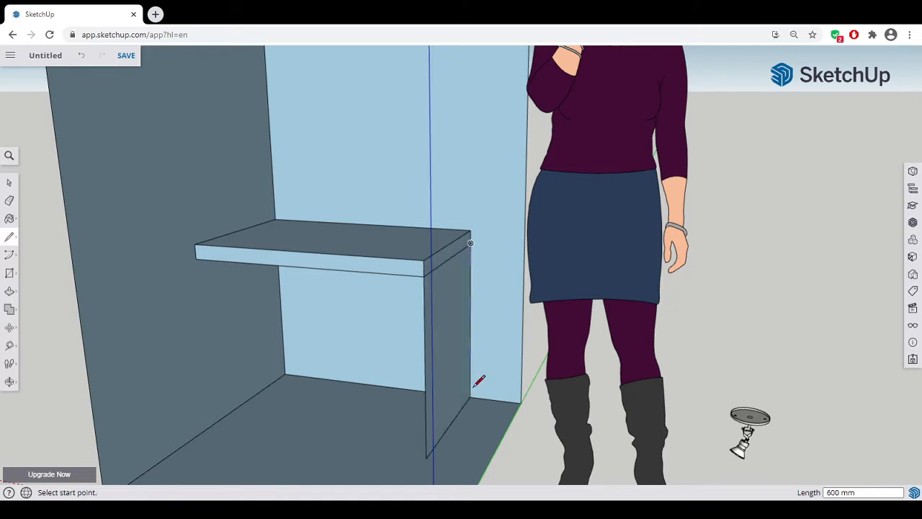
# - Push/Pull the side panel under the slab inward by about 207 mm to form a pedestal
pyautogui.moveTo(478, 383); pyautogui.dragTo(591, 380, button='middle')
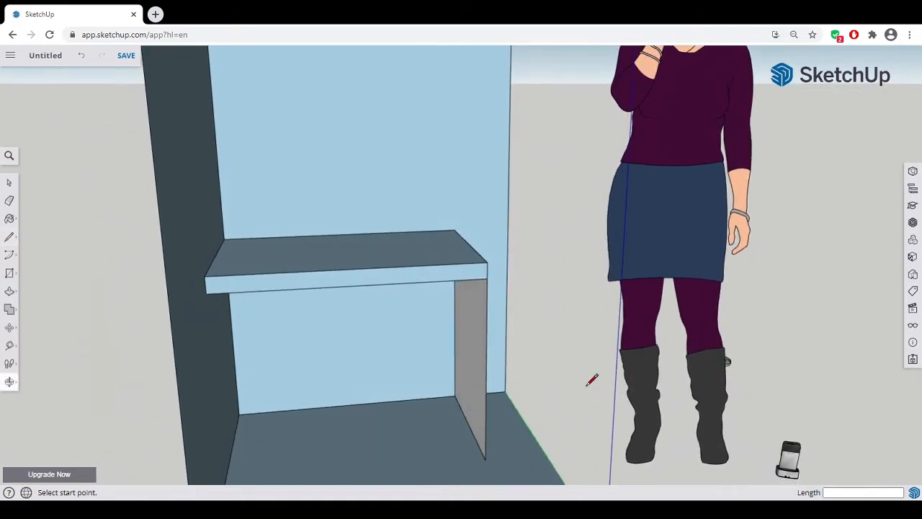
pyautogui.click(10, 291)
pyautogui.moveTo(468, 371); pyautogui.dragTo(409, 387)
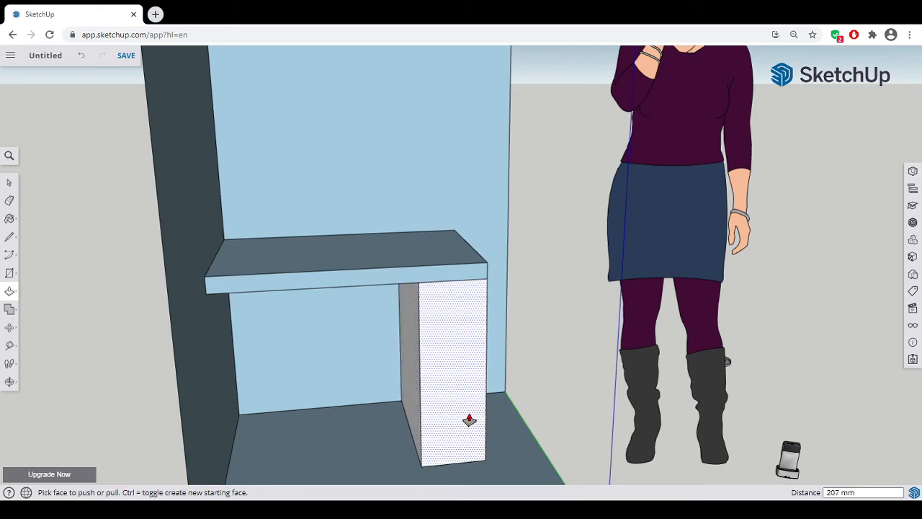
# - Draw a 600 mm vertical line on the back wall from the slab's lower rear corner to the floor, closing the pedestal's outer side
pyautogui.moveTo(466, 422); pyautogui.dragTo(298, 420, button='middle')
pyautogui.moveTo(415, 416); pyautogui.dragTo(424, 380, button='middle')
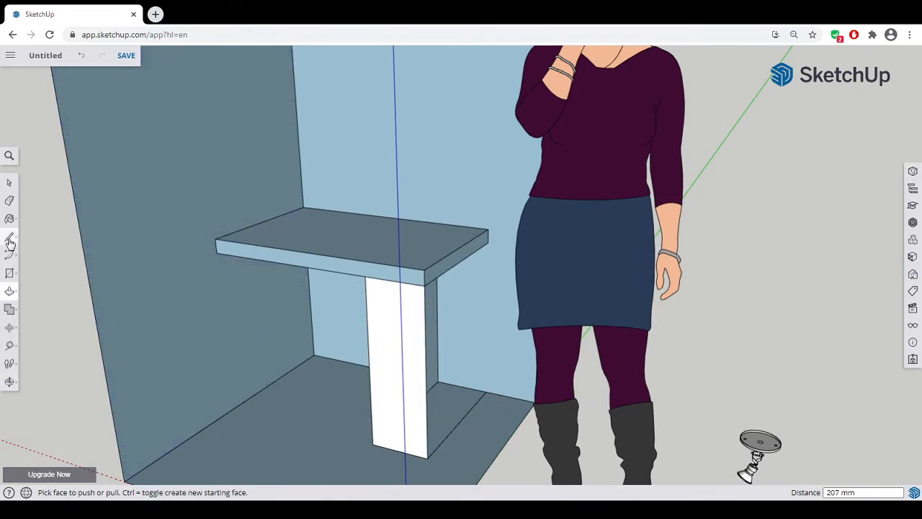
pyautogui.press('l')
pyautogui.click(488, 242)
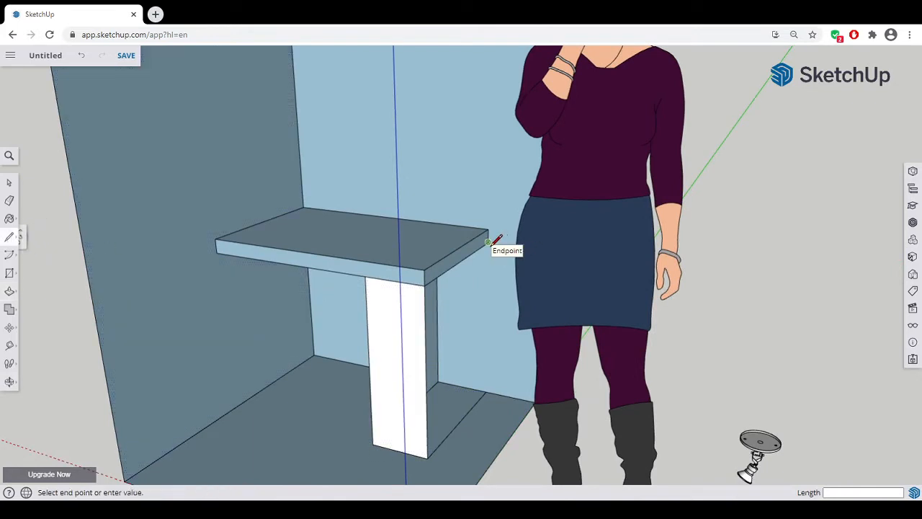
pyautogui.click(487, 390)
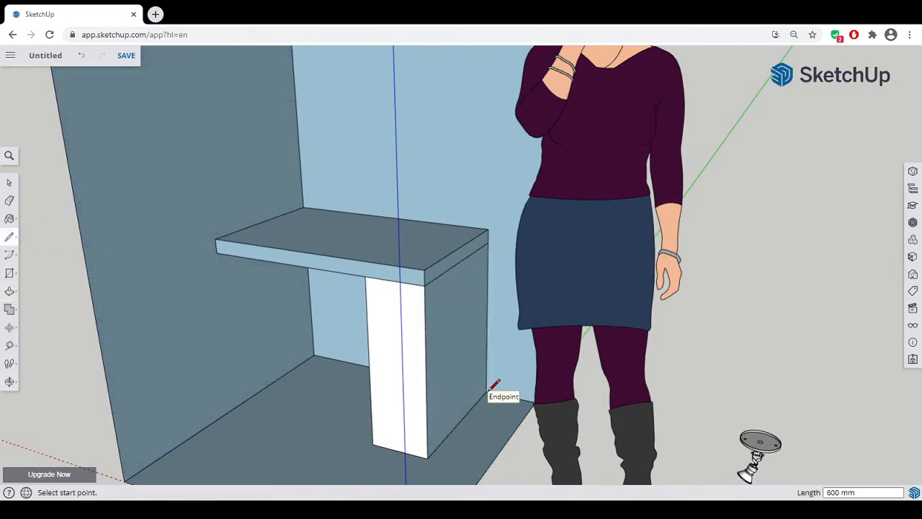
# - Divide the pedestal's front face into four equal drawer fronts with three horizontal lines
pyautogui.moveTo(490, 393)
pyautogui.mouseDown(button='middle')
pyautogui.moveTo(480, 411)
pyautogui.moveTo(613, 409)
pyautogui.moveTo(568, 346)
pyautogui.moveTo(441, 344)
pyautogui.mouseUp(button='middle')
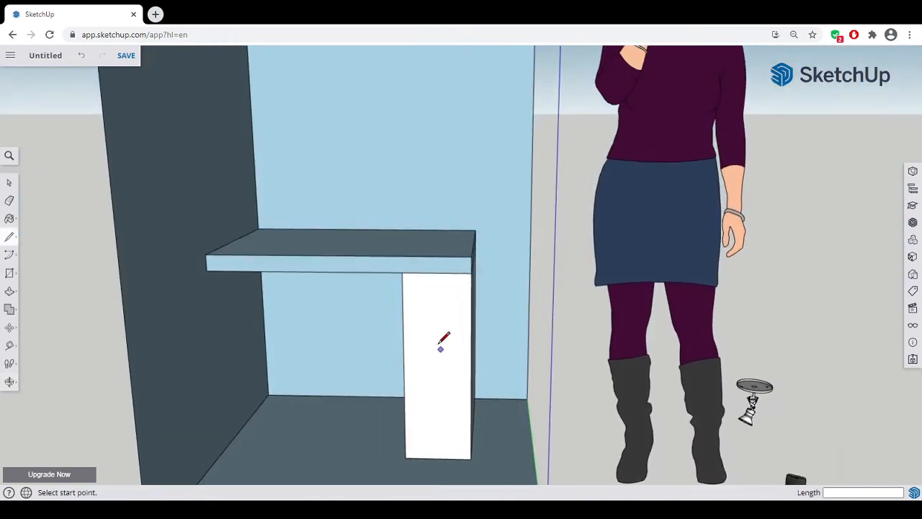
pyautogui.click(404, 368)
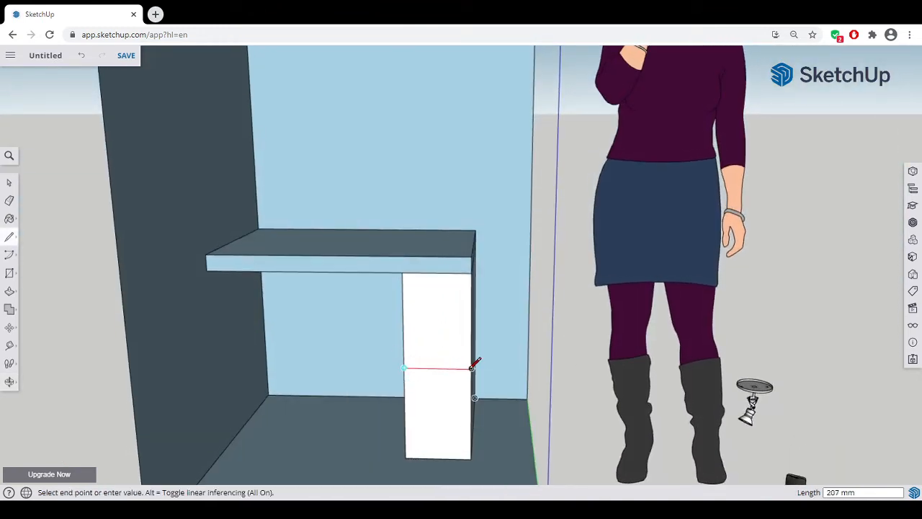
pyautogui.click(471, 368)
pyautogui.click(404, 322)
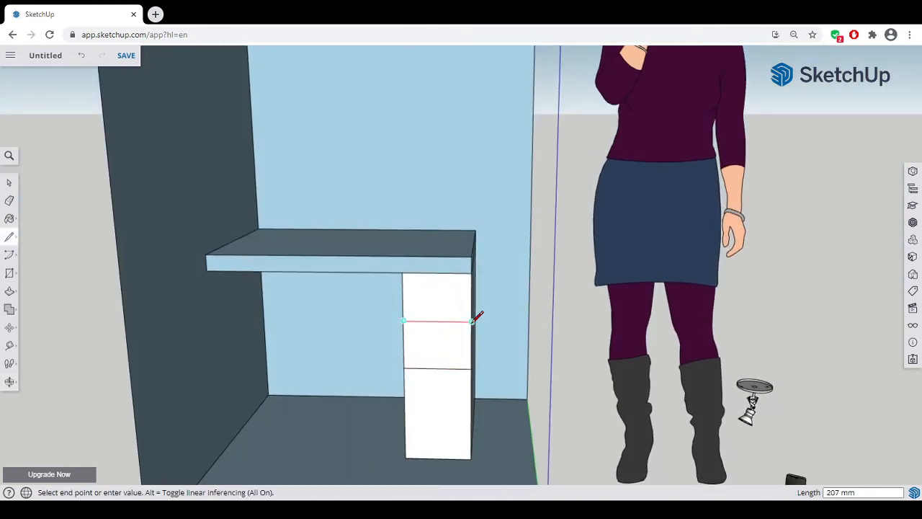
pyautogui.click(471, 322)
pyautogui.click(405, 412)
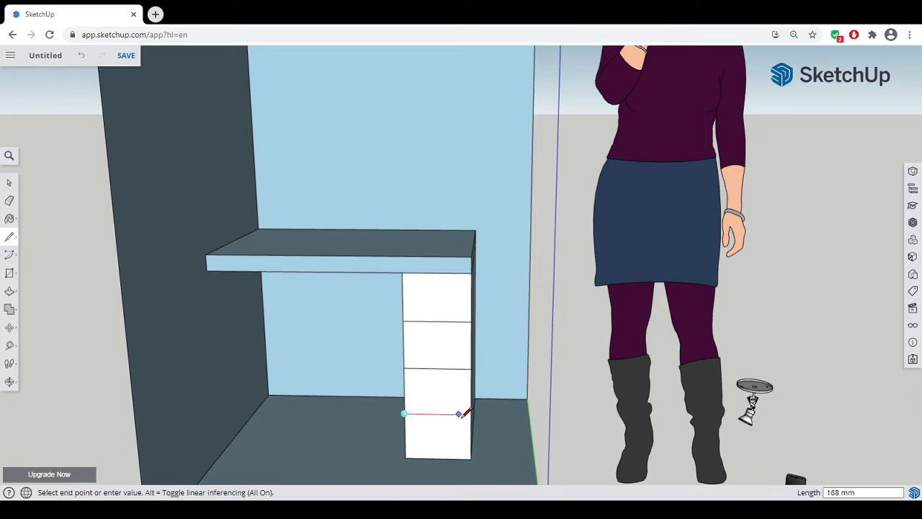
pyautogui.click(472, 413)
# - Draw a 300 mm line at an angle on top of the desk slab, near the inner wall corner
pyautogui.moveTo(461, 362)
pyautogui.mouseDown(button='middle')
pyautogui.moveTo(364, 401)
pyautogui.moveTo(377, 396)
pyautogui.moveTo(339, 395)
pyautogui.mouseUp(button='middle')
pyautogui.scroll(-1, 333, 380)
pyautogui.scroll(-2, 337, 376)
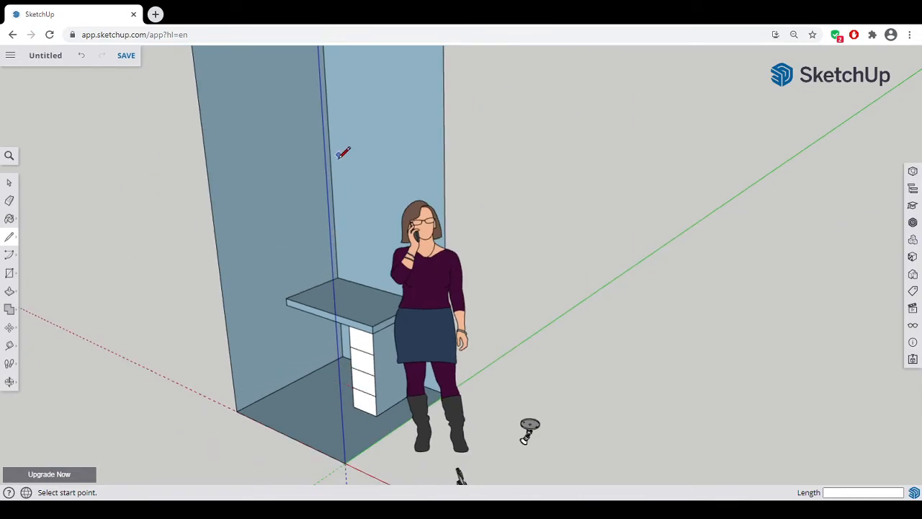
pyautogui.scroll(2, 343, 154)
pyautogui.moveTo(503, 280)
pyautogui.mouseDown(button='middle')
pyautogui.moveTo(605, 264)
pyautogui.moveTo(379, 251)
pyautogui.moveTo(583, 259)
pyautogui.moveTo(418, 249)
pyautogui.mouseUp(button='middle')
pyautogui.press('l')
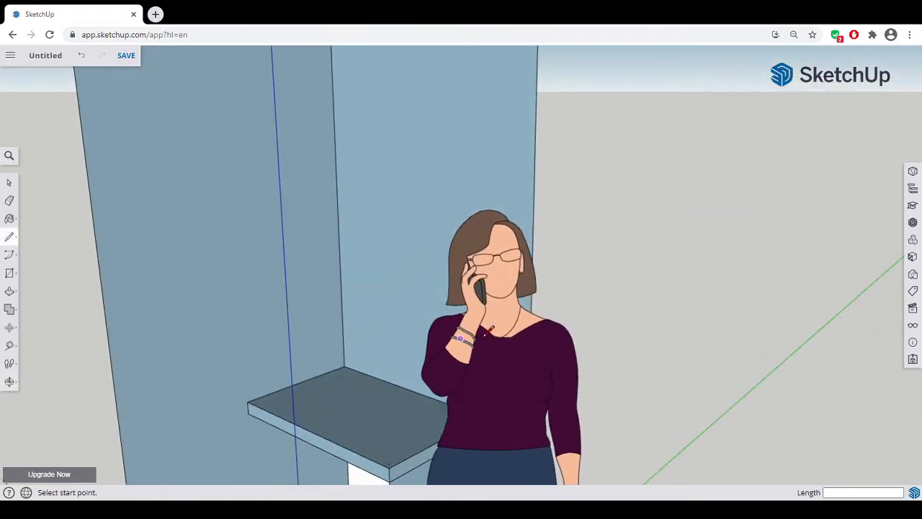
pyautogui.moveTo(605, 322); pyautogui.dragTo(678, 351, button='middle')
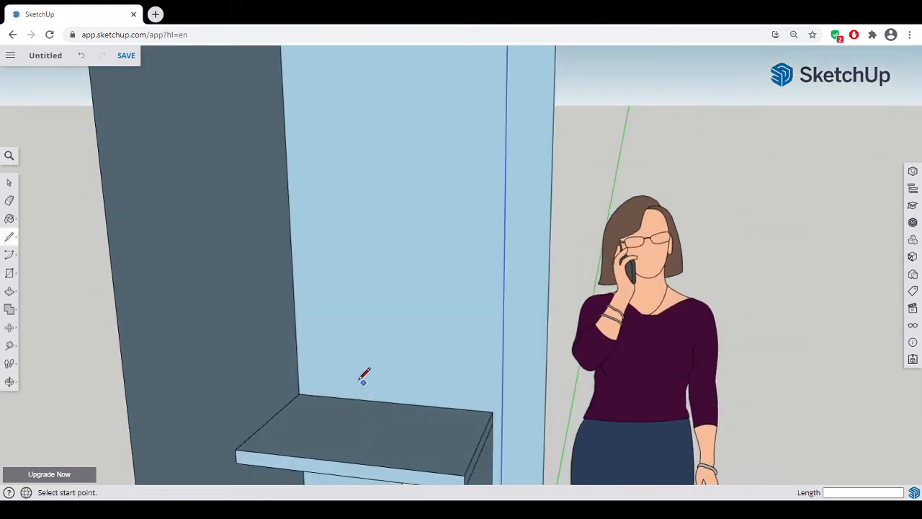
pyautogui.click(297, 422)
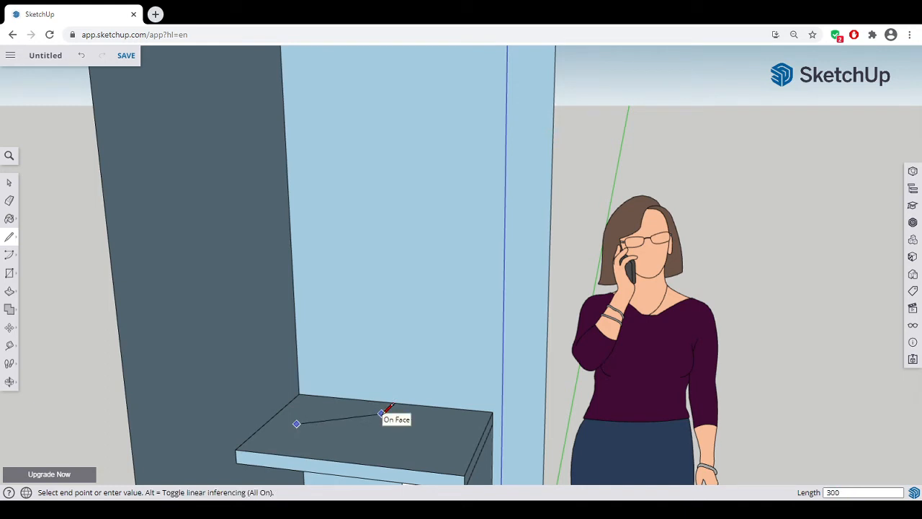
pyautogui.press('Return')
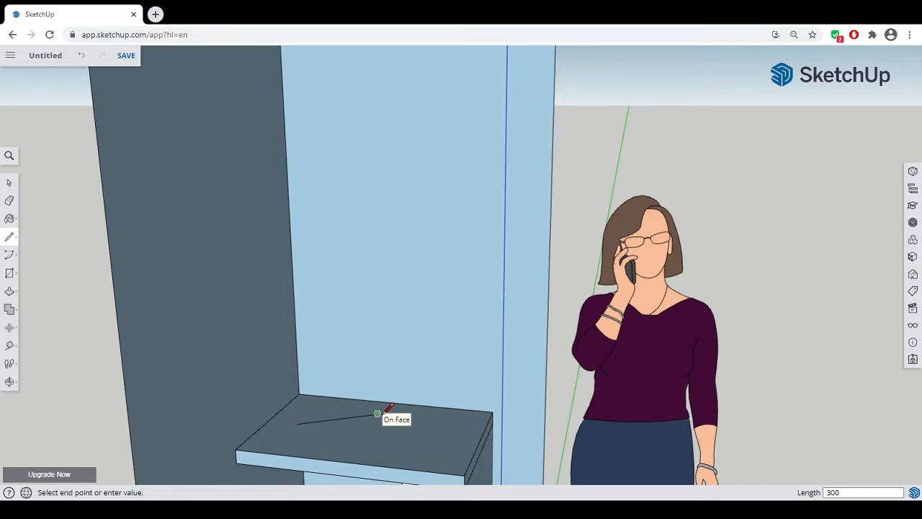
# - Draw vertical lines 400 mm up from both ends of the 300 mm line and join their tops to form an upright panel
pyautogui.click(373, 312)
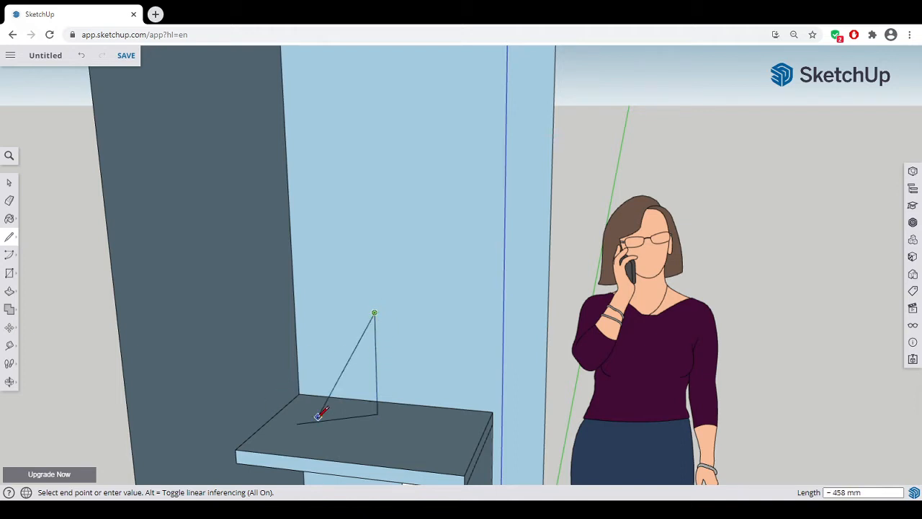
pyautogui.press('Escape')
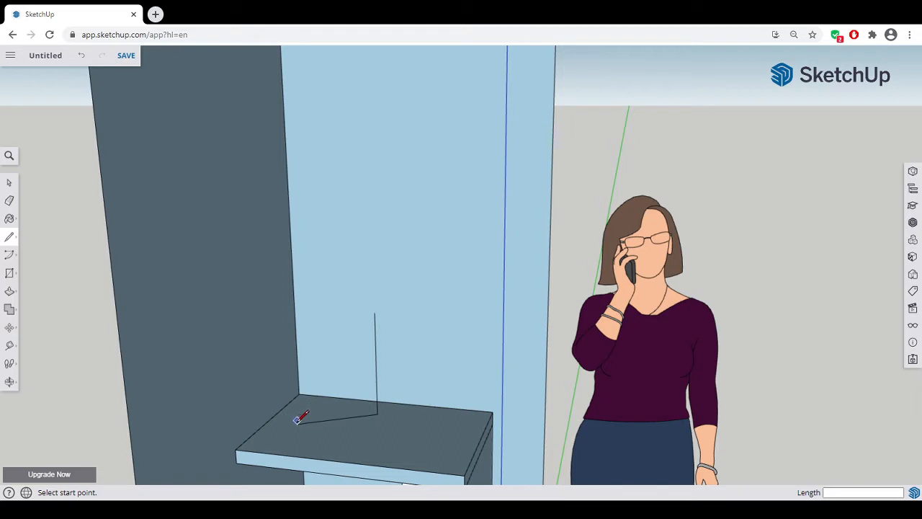
pyautogui.click(296, 424)
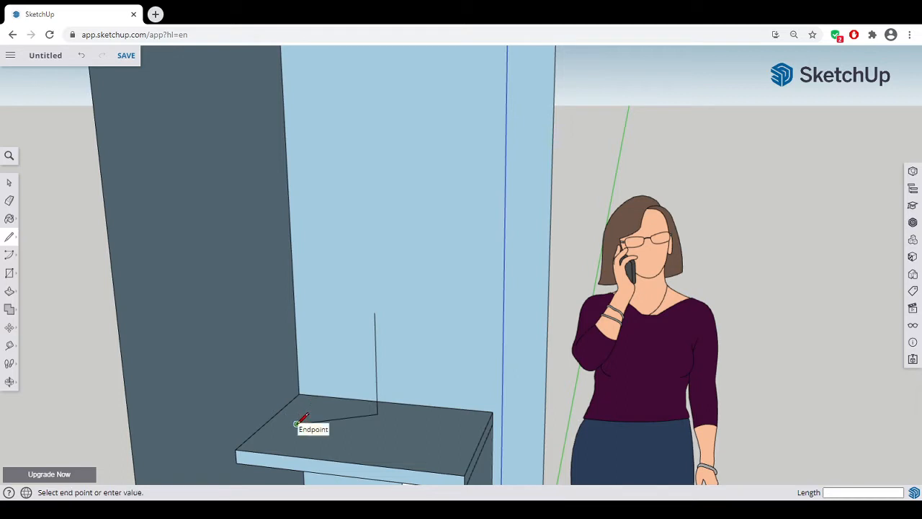
pyautogui.click(293, 319)
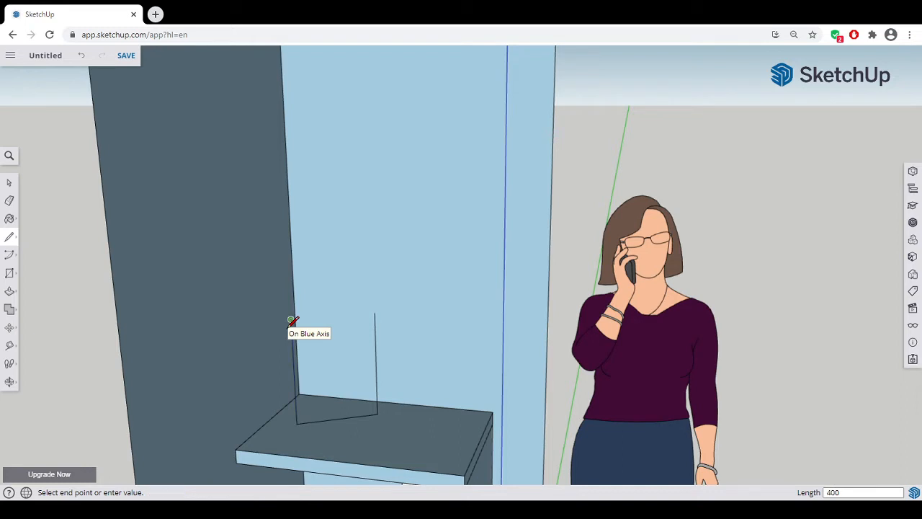
pyautogui.click(374, 314)
# - Draw a horizontal line across the upright panel near its base and a line about 75 mm long from its midpoint to the base
pyautogui.moveTo(357, 414)
pyautogui.mouseDown(button='middle')
pyautogui.moveTo(436, 420)
pyautogui.moveTo(309, 418)
pyautogui.moveTo(365, 333)
pyautogui.mouseUp(button='middle')
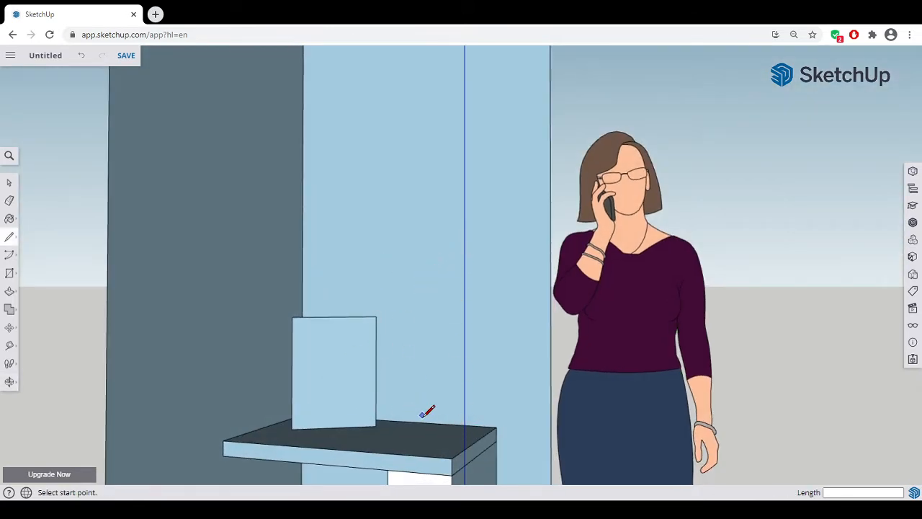
pyautogui.scroll(-3, 358, 376)
pyautogui.moveTo(342, 336); pyautogui.dragTo(324, 412, button='middle')
pyautogui.scroll(5, 341, 365)
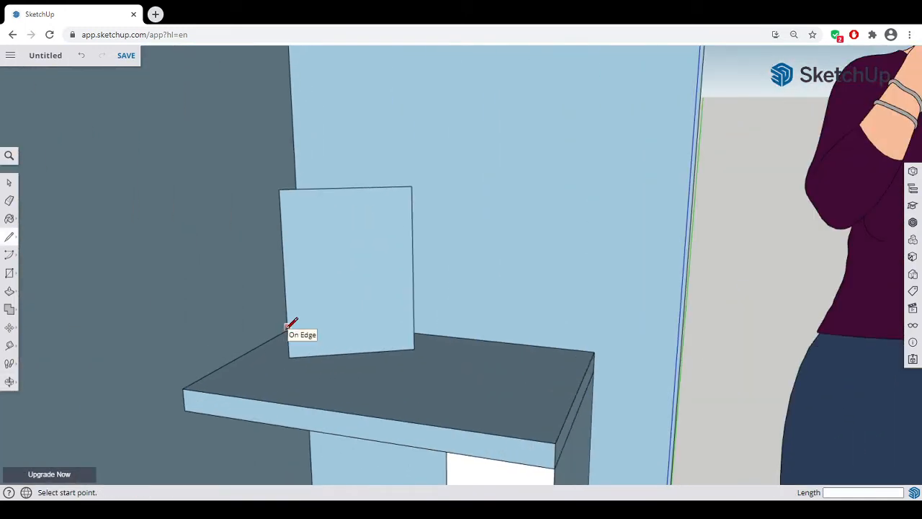
pyautogui.click(288, 326)
pyautogui.click(411, 321)
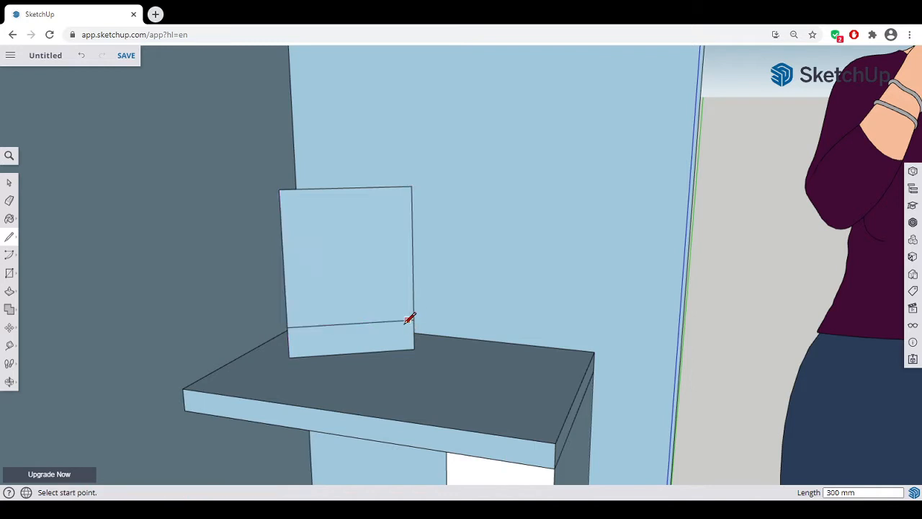
pyautogui.click(351, 323)
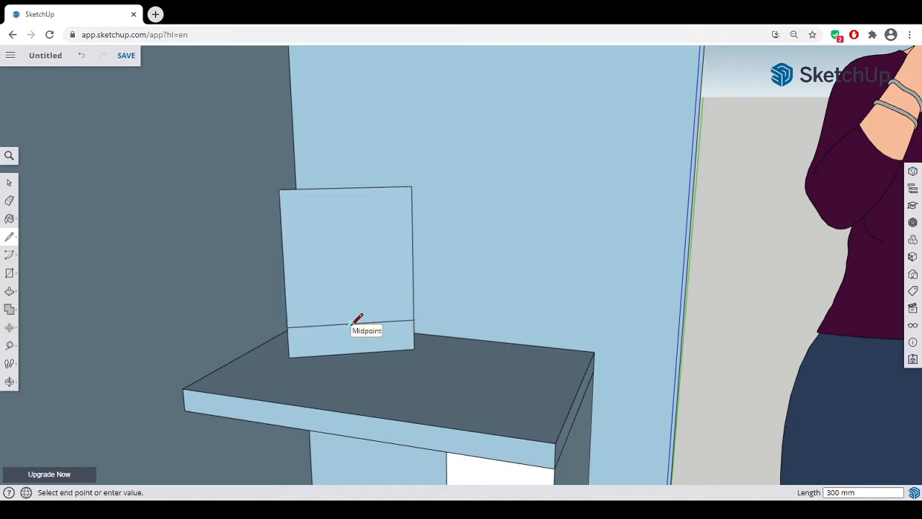
pyautogui.click(352, 353)
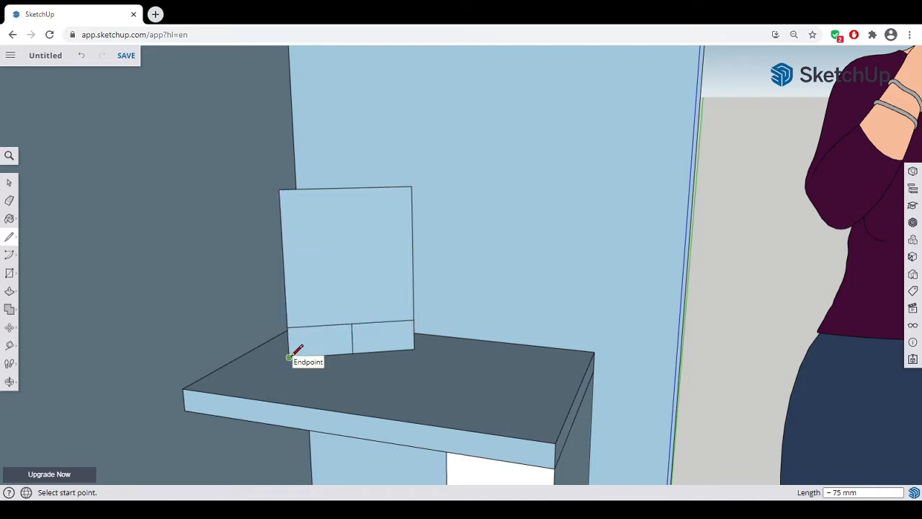
# - Split the panel's lower strip with a horizontal midline and draw two short vertical lines about 38 mm long beside the centre line above it
pyautogui.click(288, 342)
pyautogui.click(413, 336)
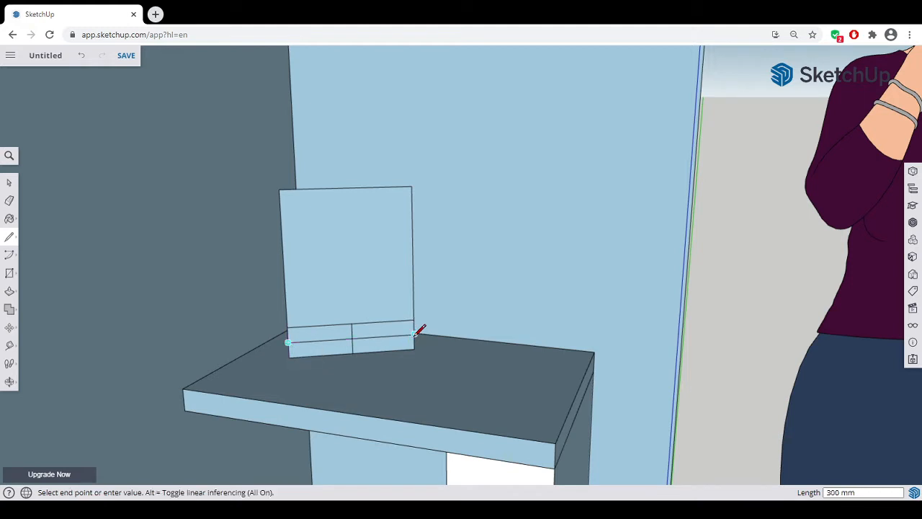
pyautogui.click(342, 325)
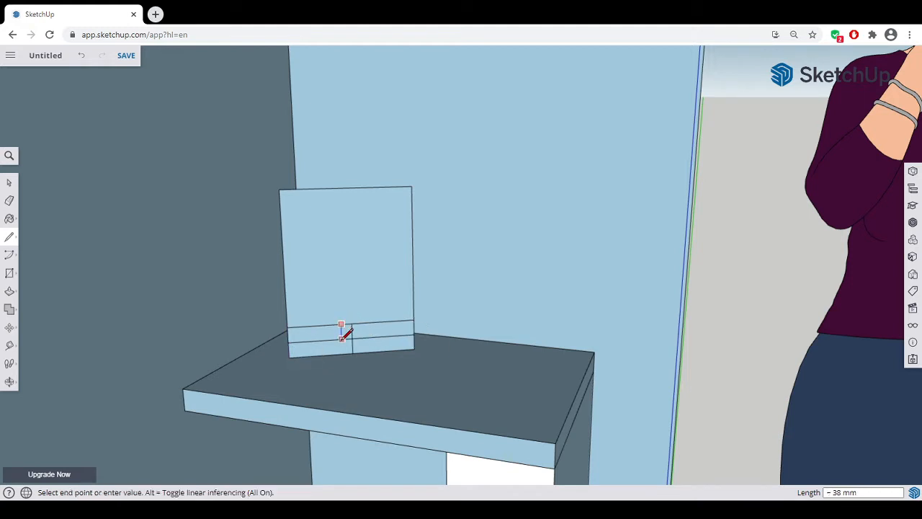
pyautogui.click(341, 337)
pyautogui.click(360, 323)
pyautogui.click(361, 337)
# - Erase the centre line and the outer vertical edges of the strip above the base, leaving a monitor outline with a narrow neck and foot
pyautogui.click(10, 201)
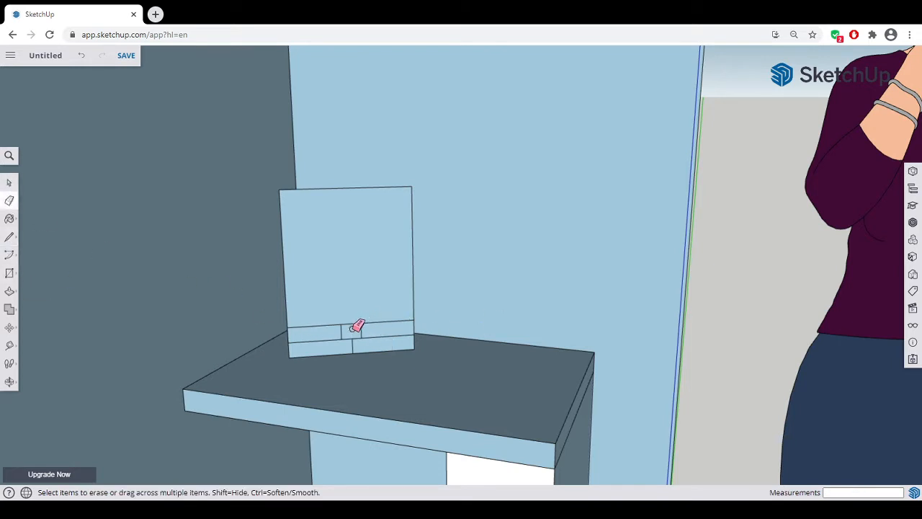
pyautogui.click(353, 337)
pyautogui.click(288, 334)
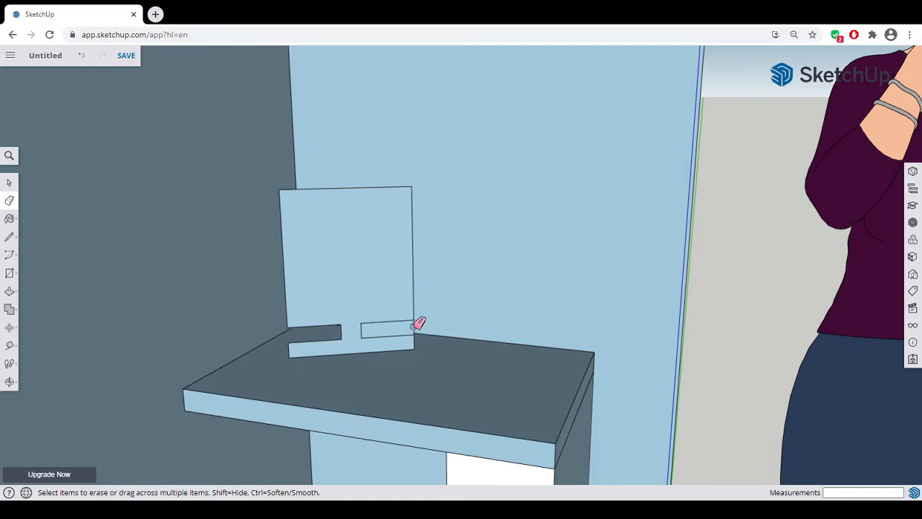
pyautogui.click(414, 328)
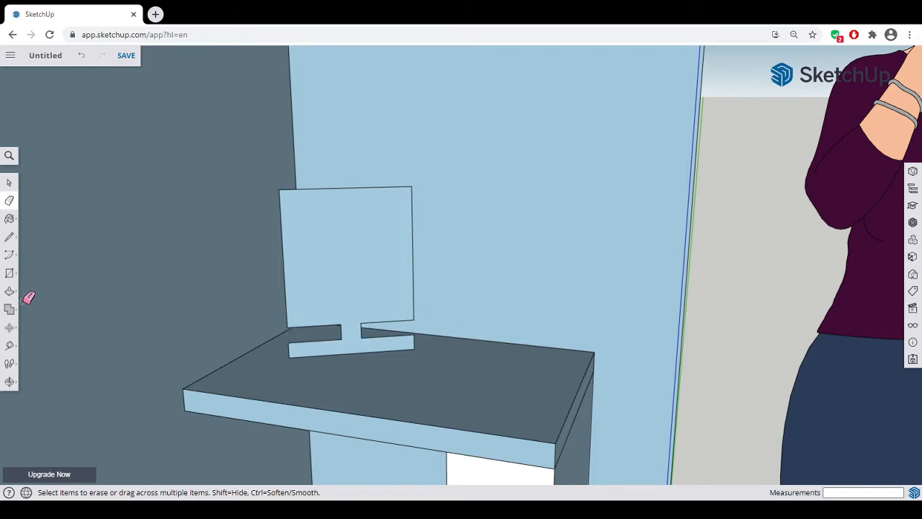
# - Push/Pull the monitor-shaped face out to a thickness of 30 mm
pyautogui.click(9, 291)
pyautogui.click(354, 325)
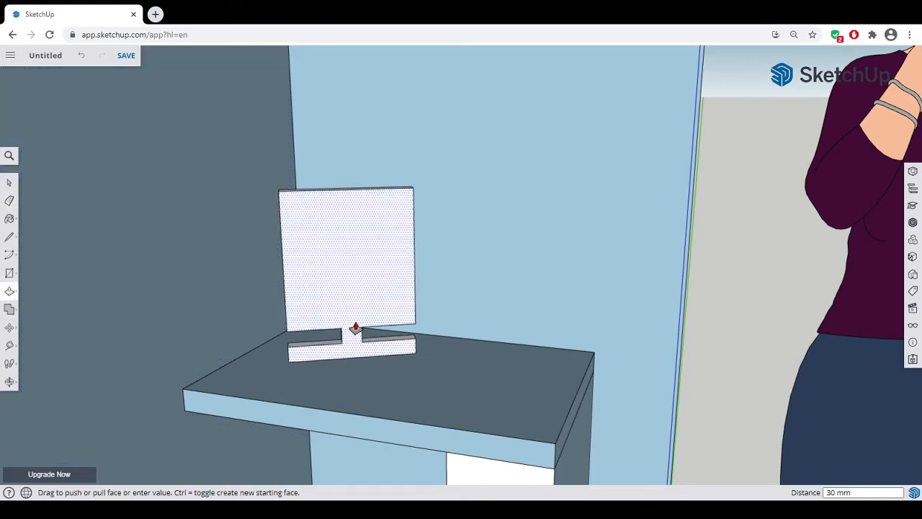
pyautogui.click(356, 328)
# - Lower the top face of the monitor by about 47 mm with Push/Pull
pyautogui.moveTo(329, 383); pyautogui.dragTo(375, 404, button='middle')
pyautogui.scroll(-3, 375, 403)
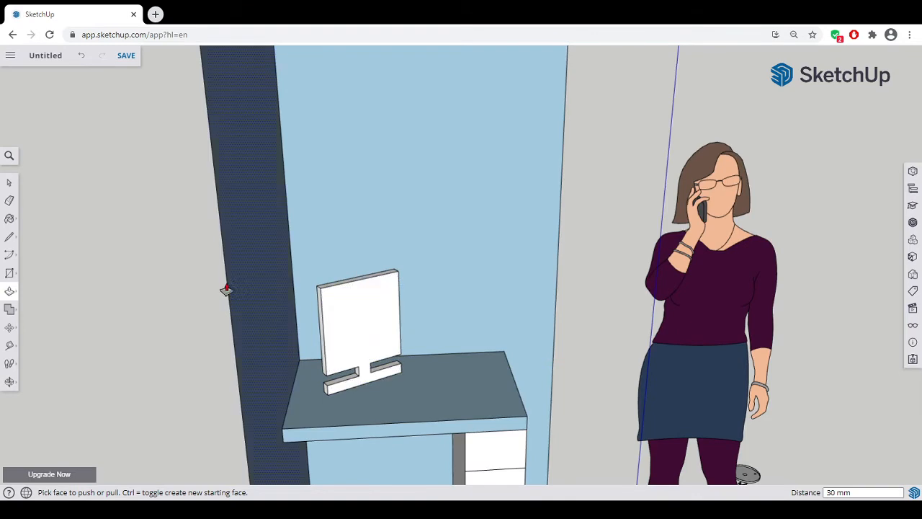
pyautogui.scroll(5, 353, 285)
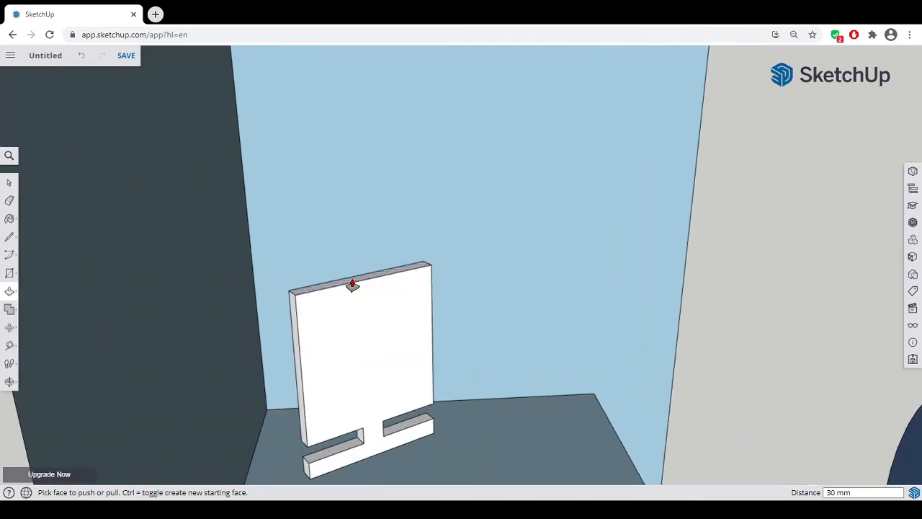
pyautogui.click(353, 286)
pyautogui.click(353, 311)
# - Draw a 400 x 400 mm square on the open ground beyond the standing figure
pyautogui.moveTo(428, 420); pyautogui.dragTo(337, 396, button='middle')
pyautogui.scroll(-8, 349, 411)
pyautogui.scroll(1, 557, 463)
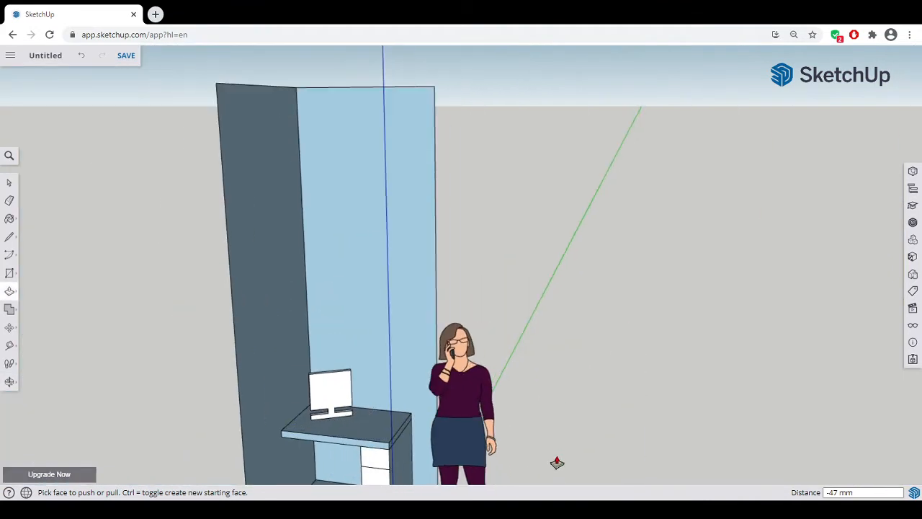
pyautogui.scroll(-3, 536, 454)
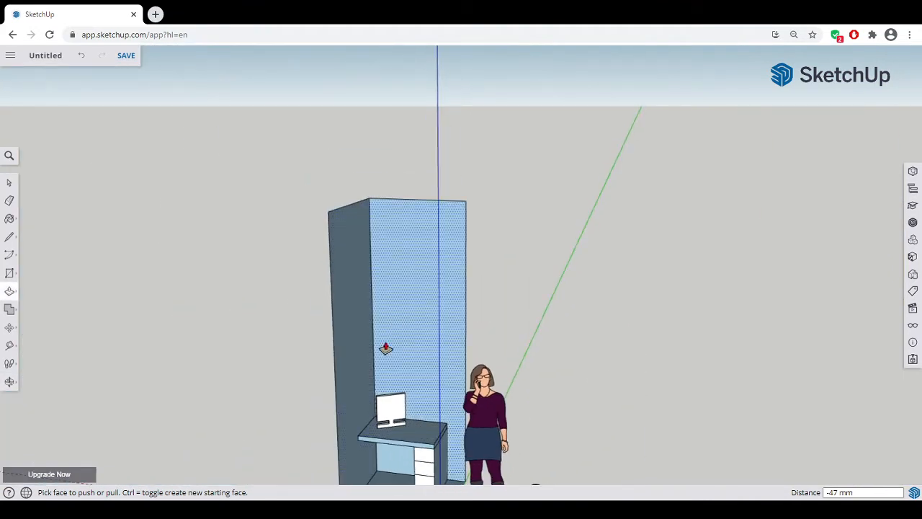
pyautogui.click(9, 273)
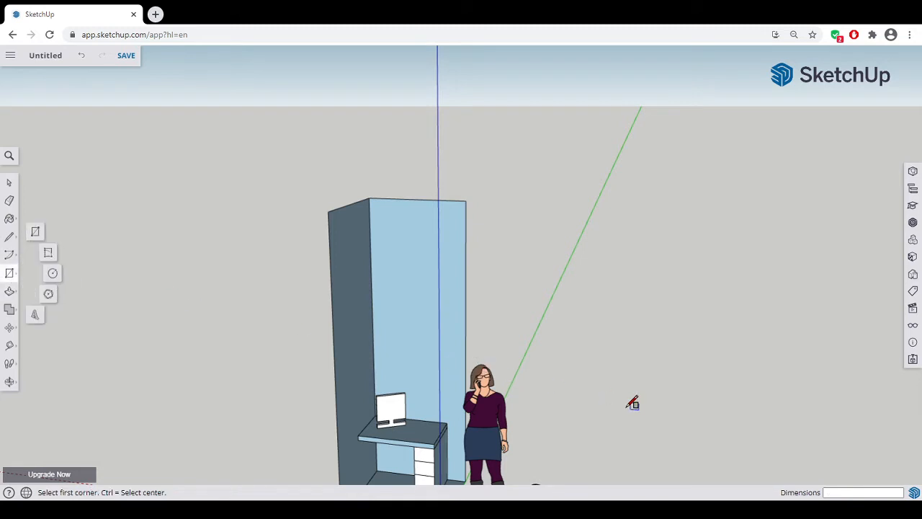
pyautogui.scroll(5, 609, 429)
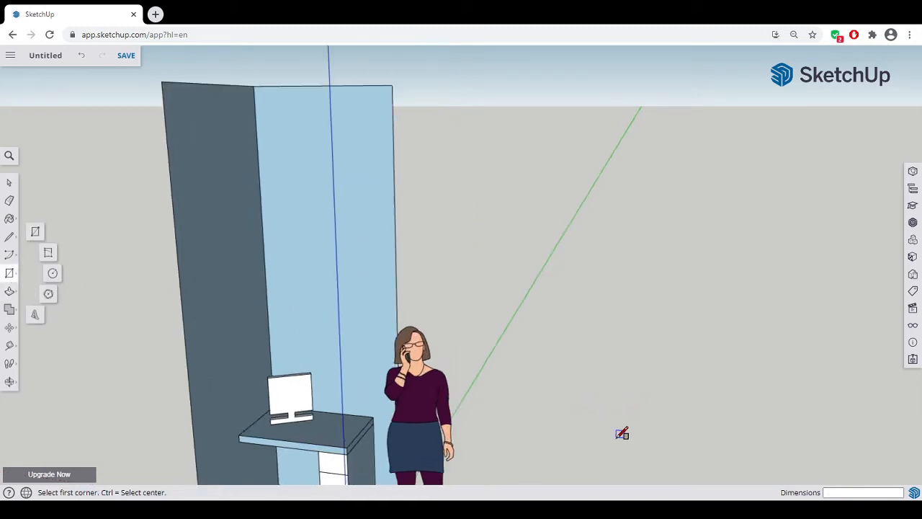
pyautogui.click(494, 419)
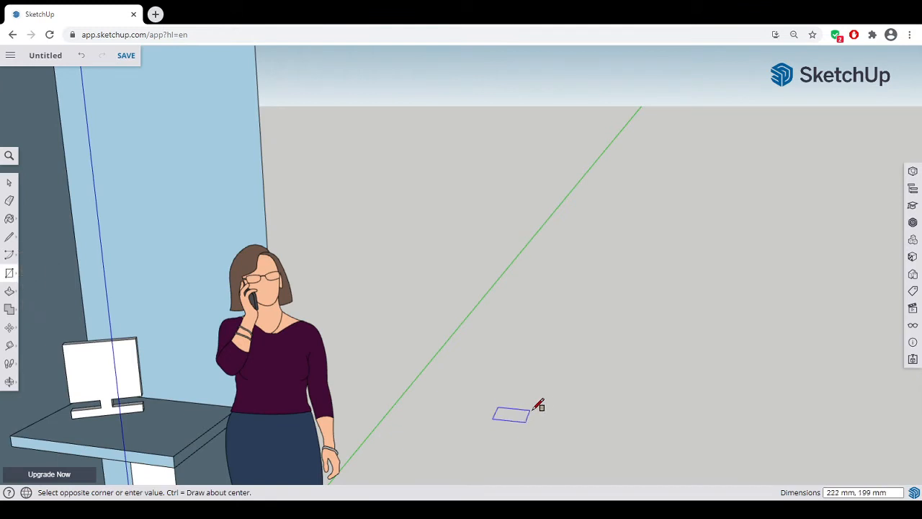
pyautogui.click(563, 387)
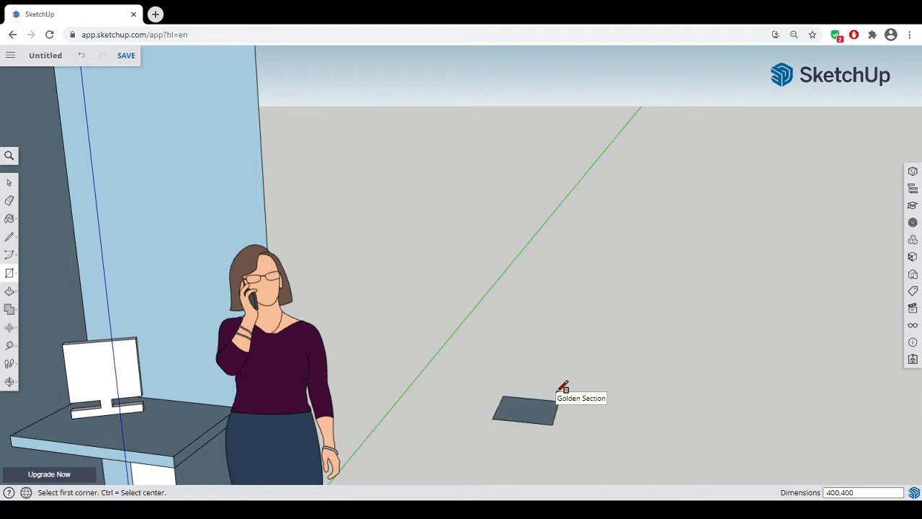
# - Draw a two-point arc between opposite corners of the square, bulging 100 mm towards the front corner
pyautogui.moveTo(579, 420); pyautogui.dragTo(422, 444, button='middle')
pyautogui.press('r')
pyautogui.scroll(5, 646, 399)
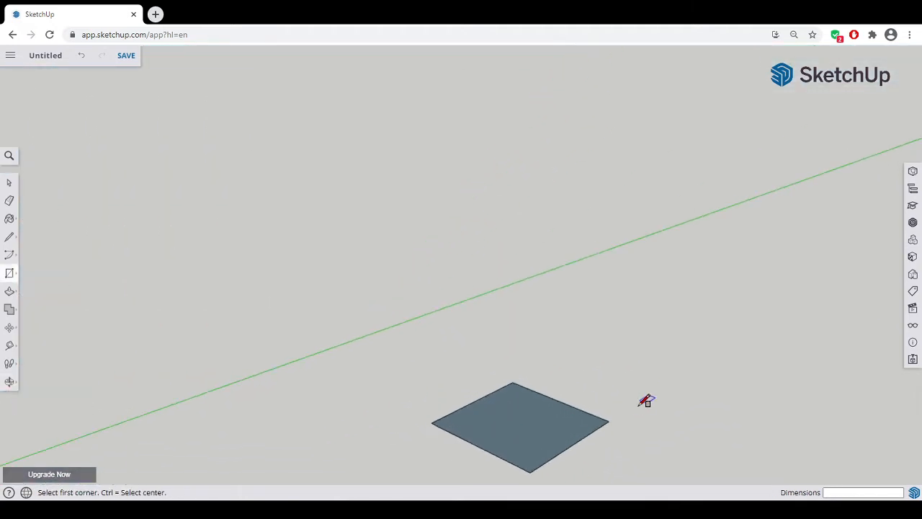
pyautogui.moveTo(607, 443); pyautogui.dragTo(644, 476, button='middle')
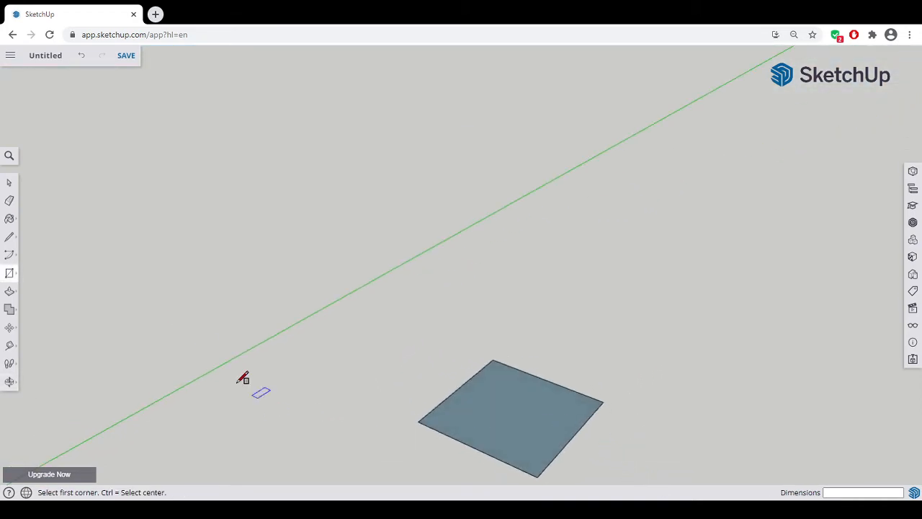
pyautogui.click(10, 256)
pyautogui.moveTo(11, 257)
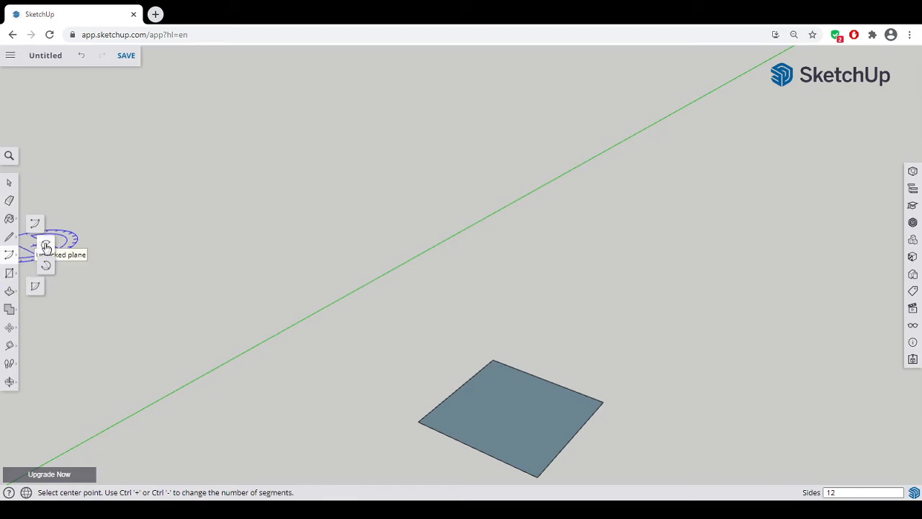
pyautogui.click(45, 242)
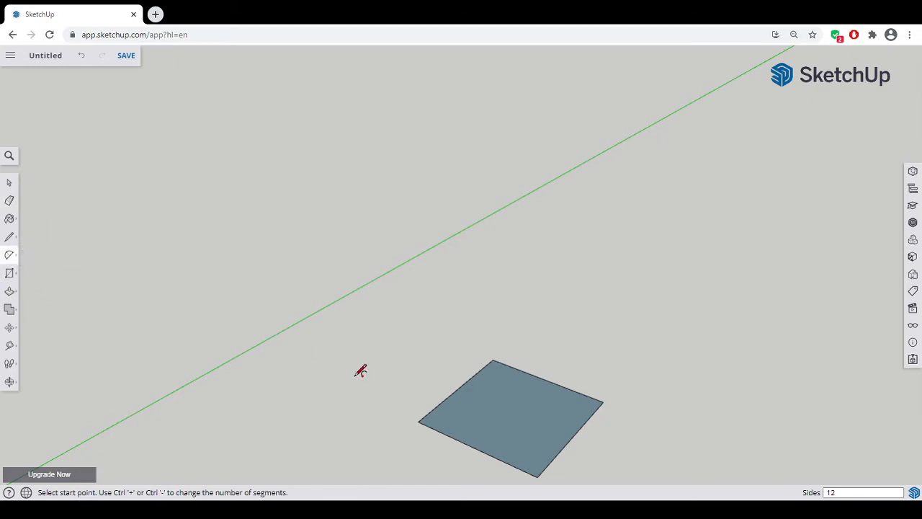
pyautogui.click(418, 421)
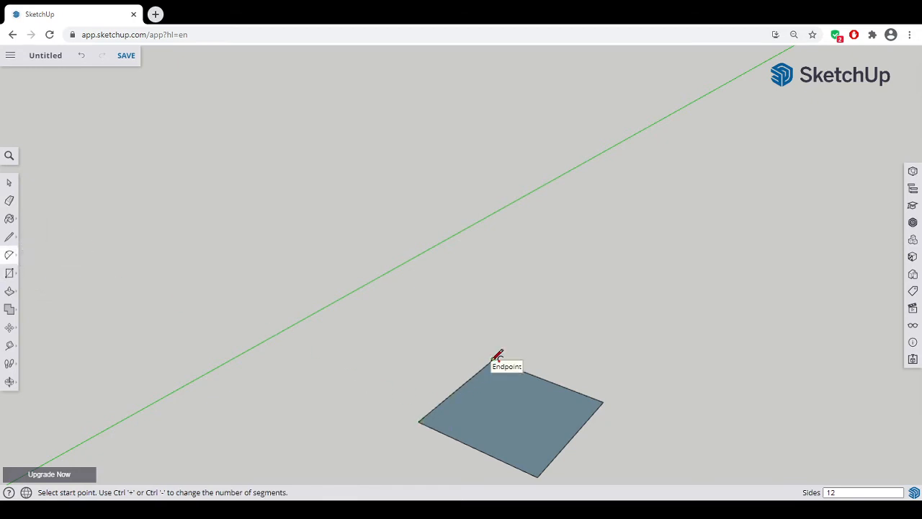
pyautogui.click(419, 421)
pyautogui.click(603, 401)
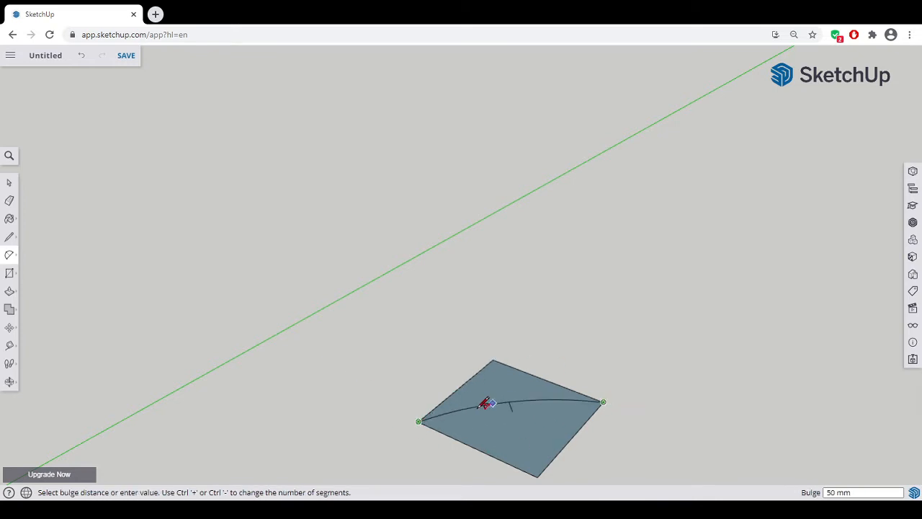
pyautogui.click(534, 428)
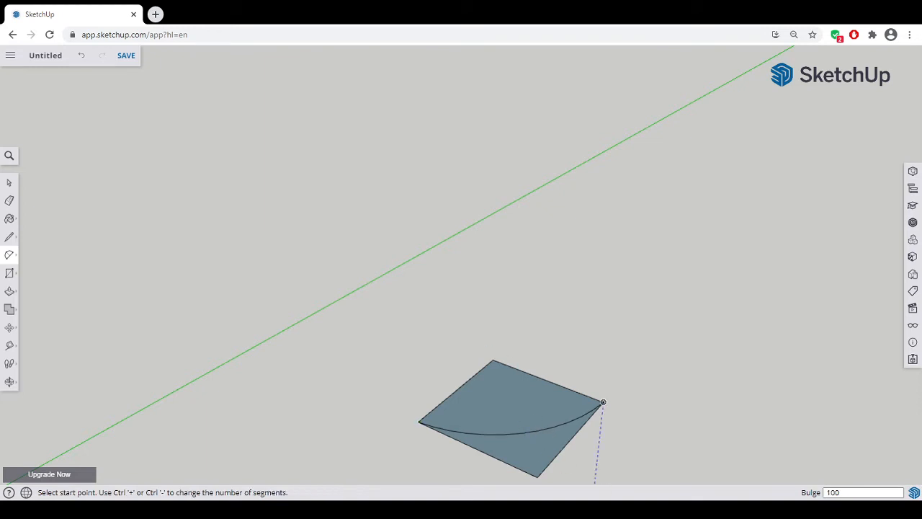
# - Erase the two straight edges outside the arc to leave a fan-shaped face
pyautogui.click(9, 201)
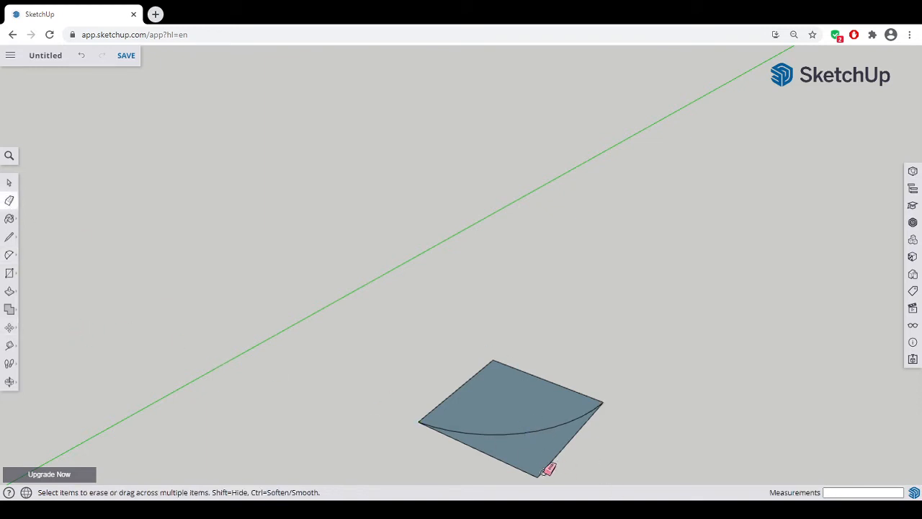
pyautogui.click(531, 471)
pyautogui.click(547, 466)
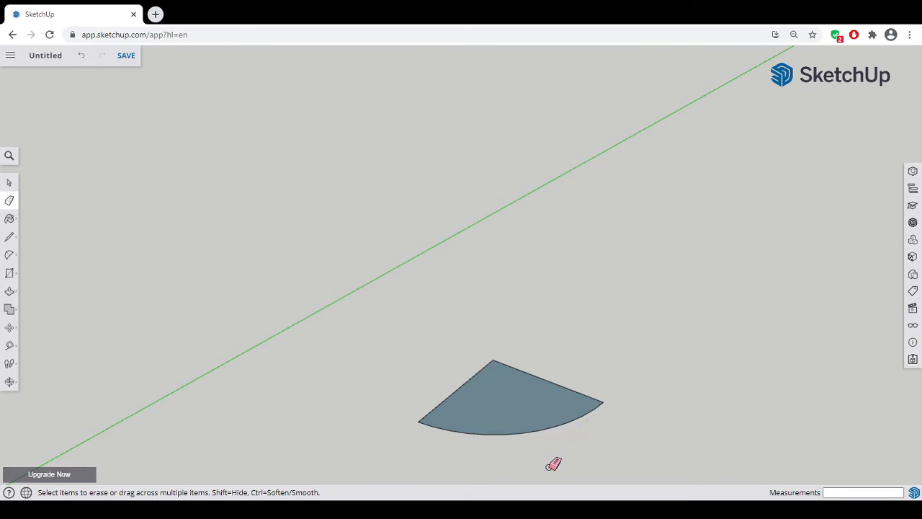
# - Push/Pull the fan-shaped face up 25 mm into a slab
pyautogui.click(9, 291)
pyautogui.click(466, 426)
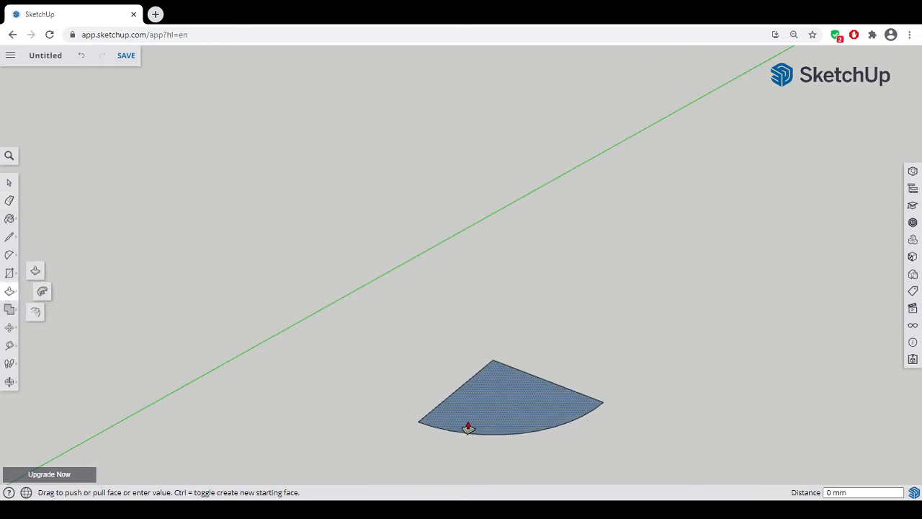
pyautogui.click(454, 426)
pyautogui.moveTo(455, 432); pyautogui.dragTo(637, 376, button='middle')
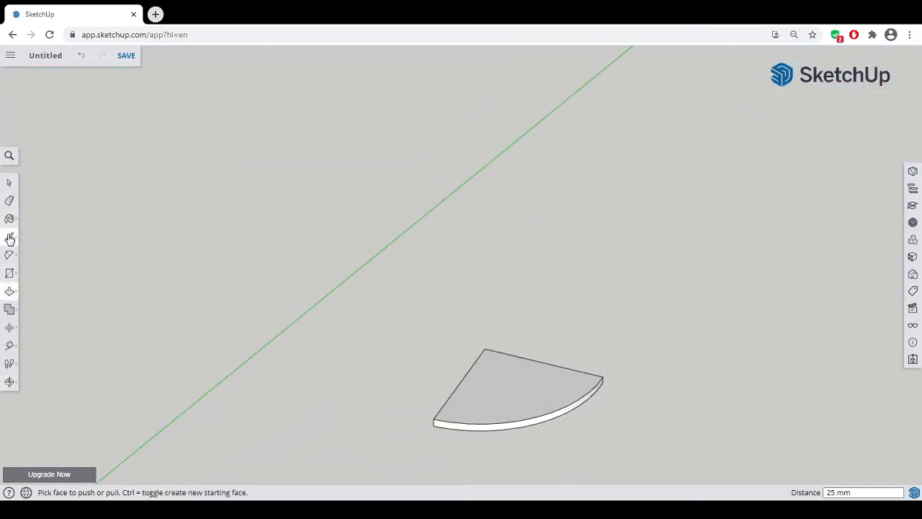
# - Make the whole fan-shaped slab a component with the default name and settings
pyautogui.click(8, 182)
pyautogui.moveTo(387, 315); pyautogui.dragTo(679, 491)
pyautogui.rightClick(517, 373)
pyautogui.click(567, 312)
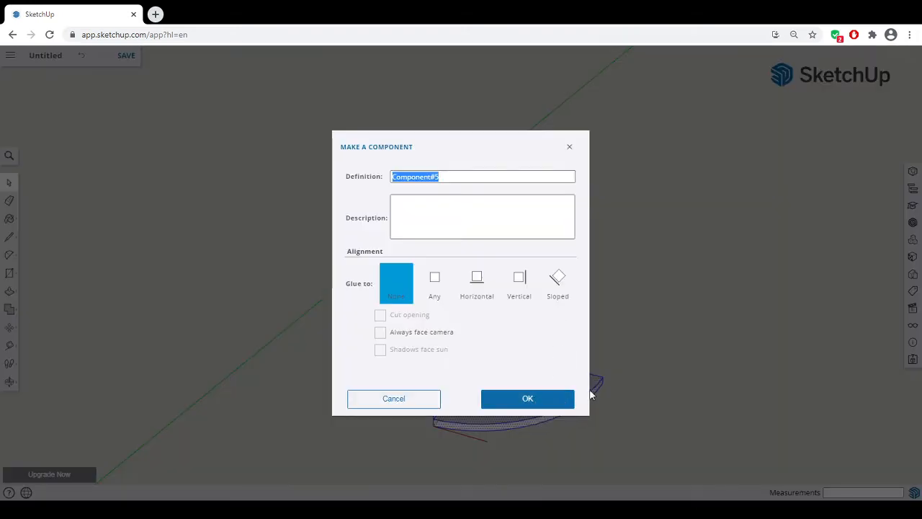
pyautogui.click(526, 397)
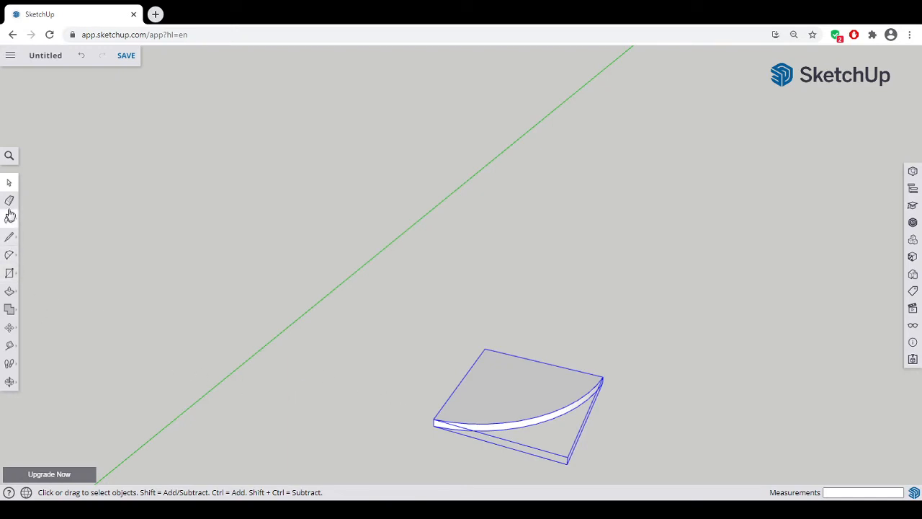
pyautogui.click(9, 237)
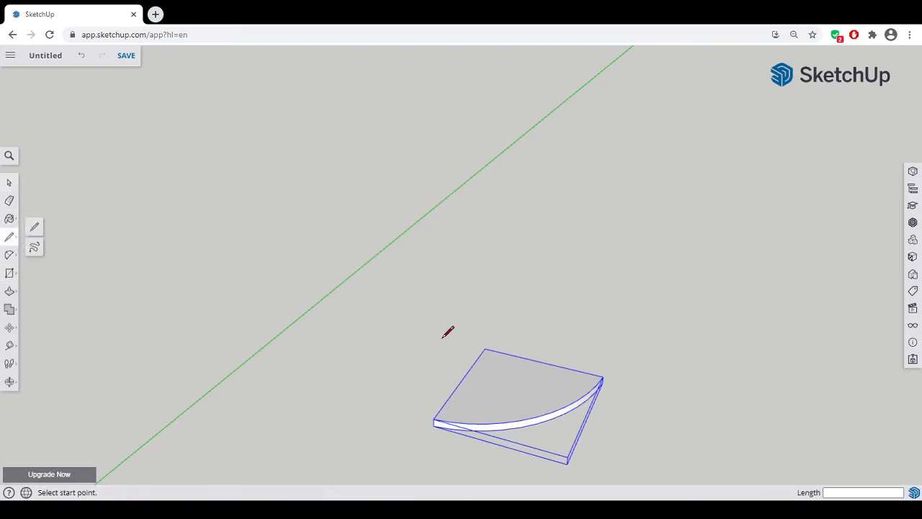
pyautogui.click(486, 348)
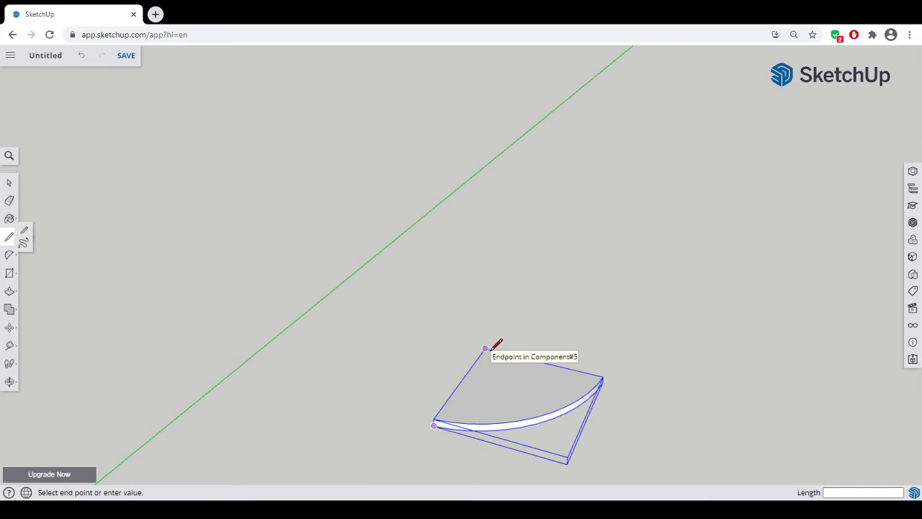
pyautogui.scroll(3, 569, 458)
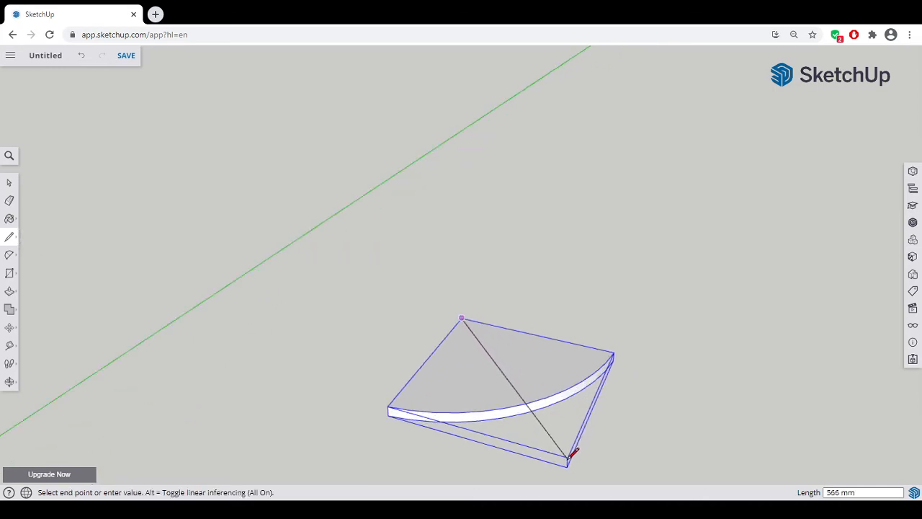
pyautogui.scroll(2, 570, 454)
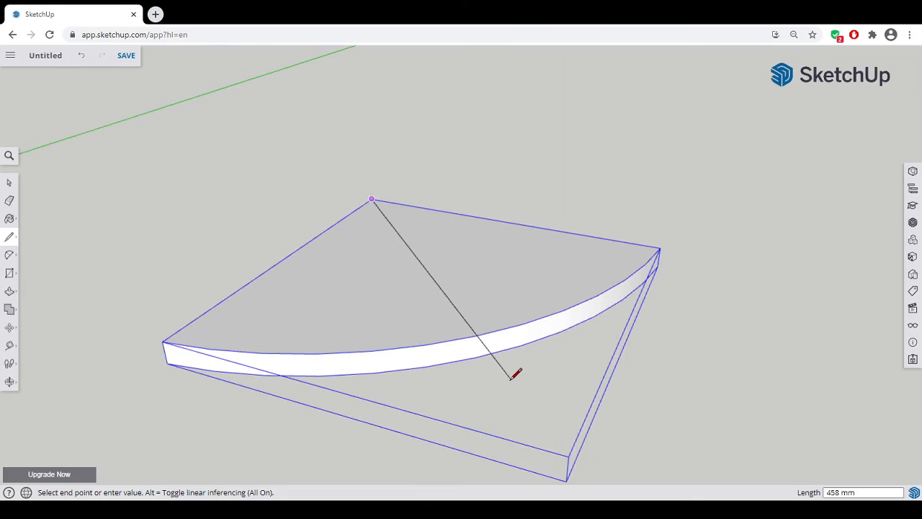
pyautogui.press('Escape')
# - Draw a circle of 20 mm radius on top of the fan-shaped slab, just inside its square corner
pyautogui.moveTo(372, 257); pyautogui.dragTo(325, 322, button='middle')
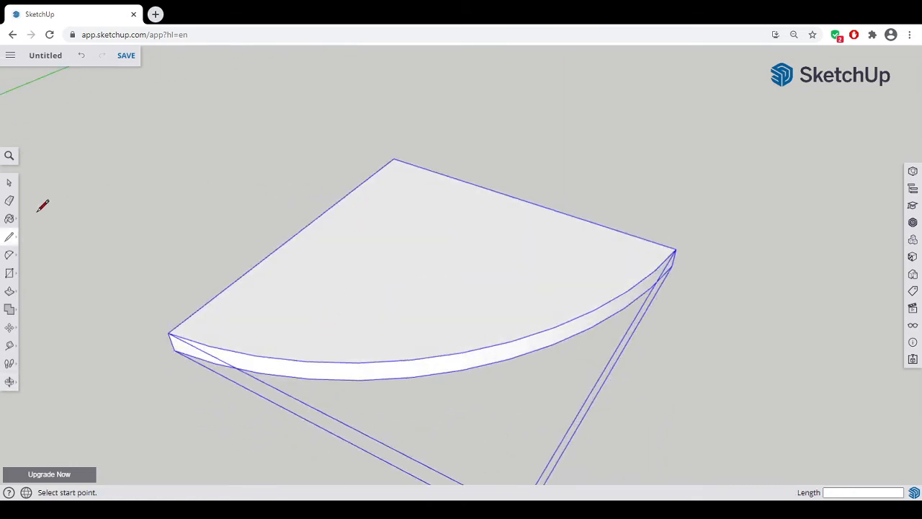
pyautogui.click(10, 273)
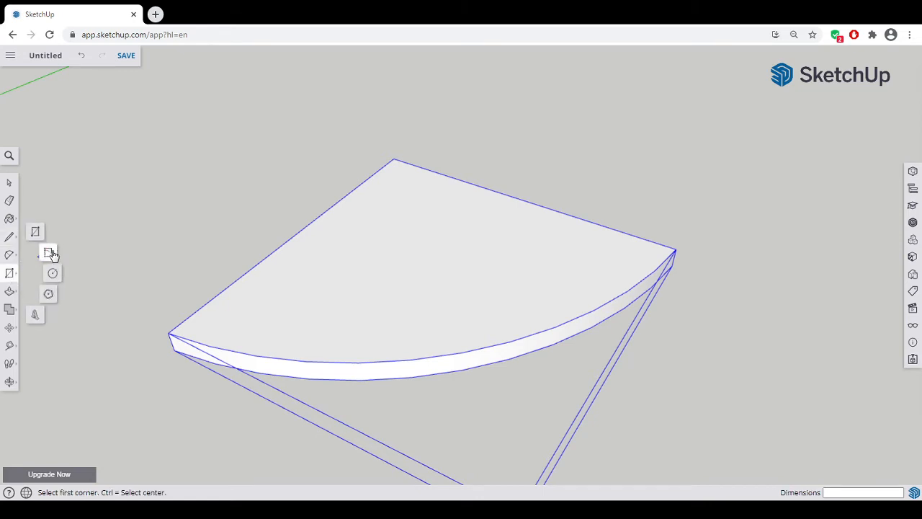
pyautogui.click(53, 273)
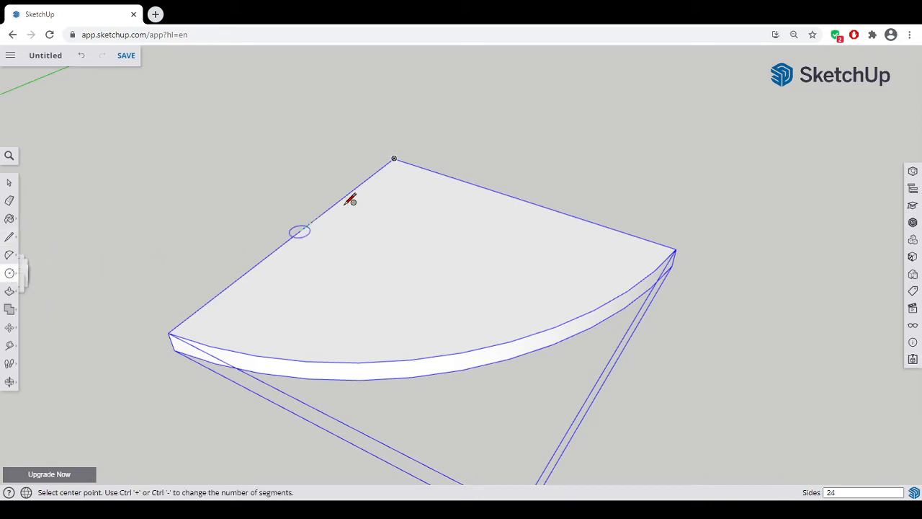
pyautogui.click(401, 178)
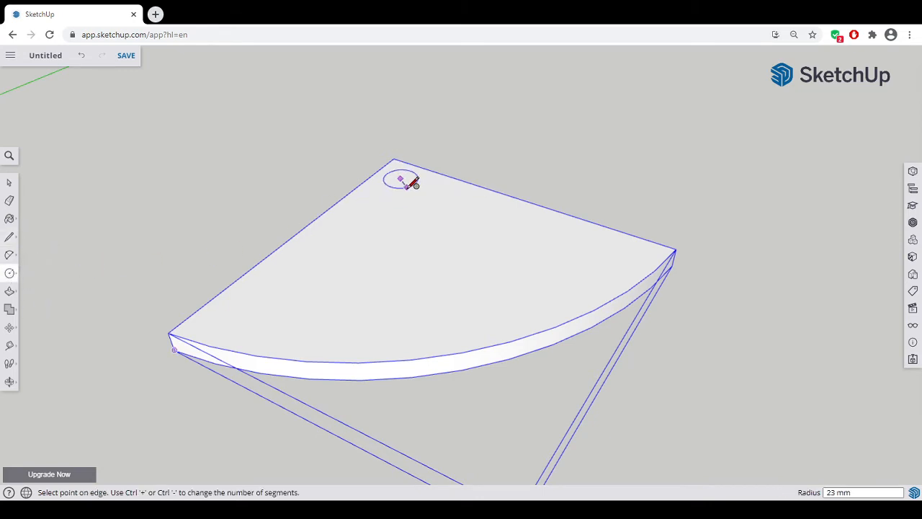
pyautogui.click(417, 179)
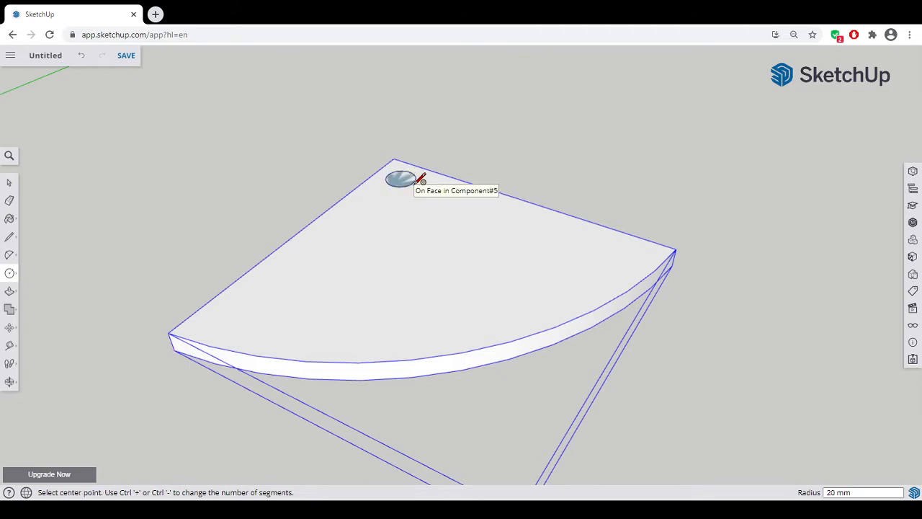
pyautogui.moveTo(377, 237); pyautogui.dragTo(422, 144, button='middle')
pyautogui.scroll(-2, 376, 180)
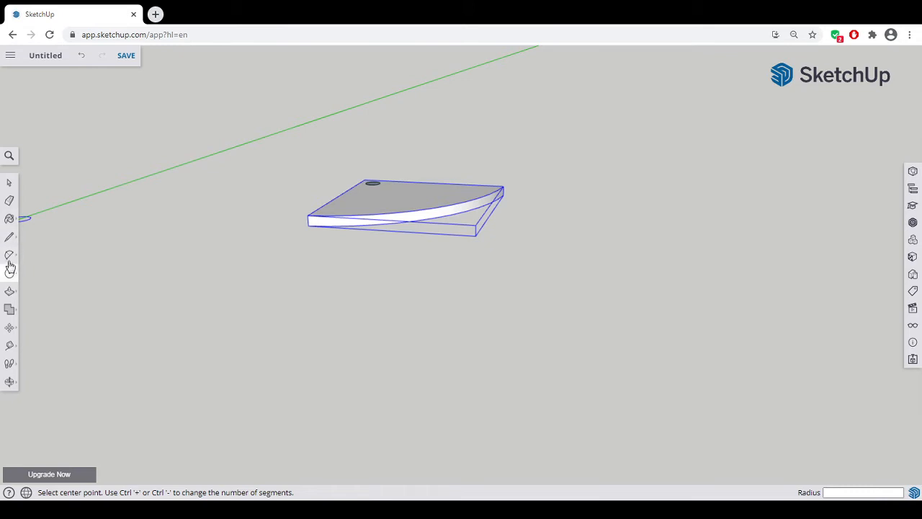
# - Push/Pull the circle at the fan-shaped slab's square corner up 600 mm into a round post
pyautogui.click(9, 291)
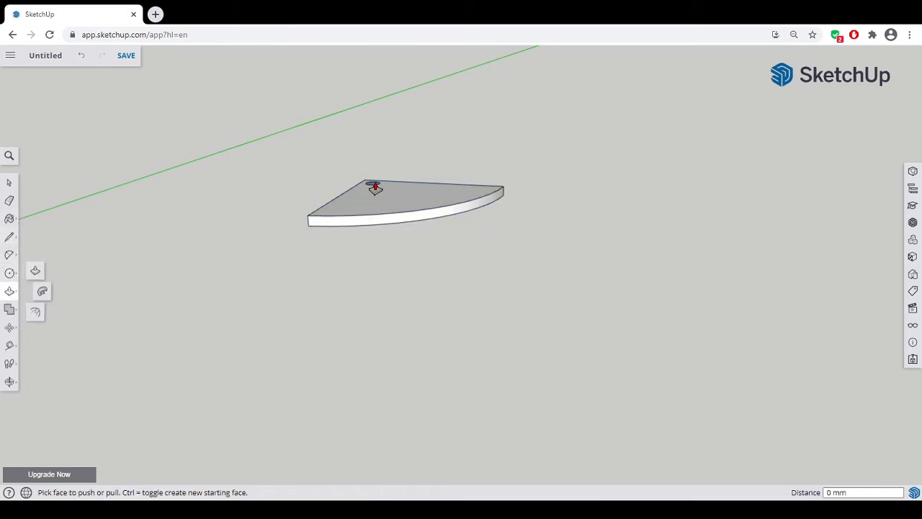
pyautogui.scroll(5, 374, 188)
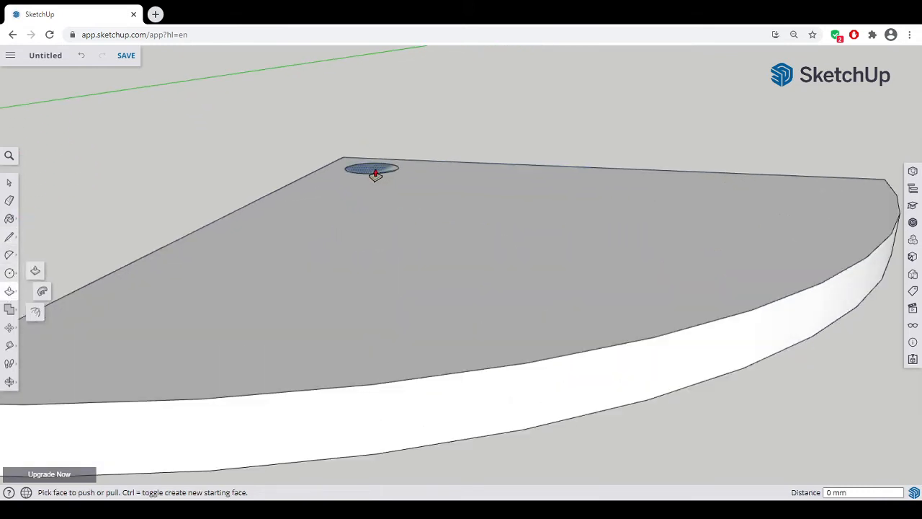
pyautogui.scroll(-6, 375, 174)
pyautogui.moveTo(366, 140); pyautogui.dragTo(356, 329, button='middle')
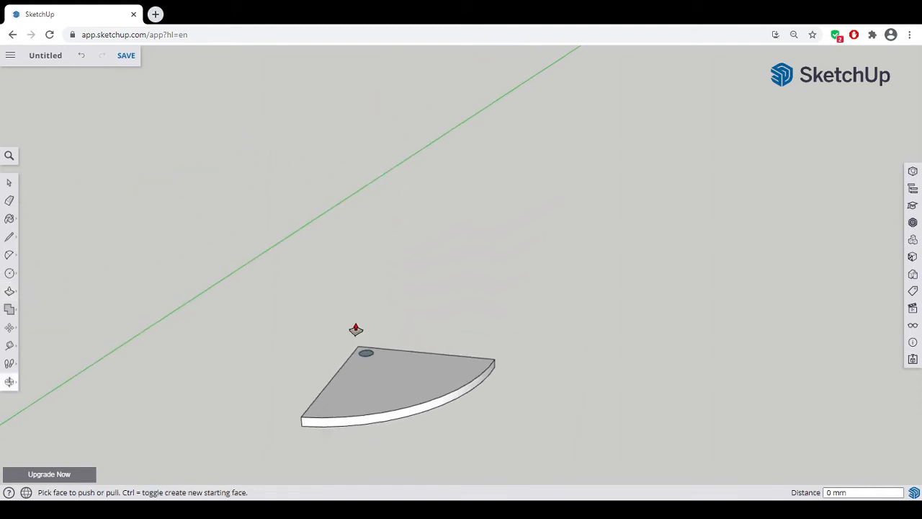
pyautogui.moveTo(366, 358); pyautogui.dragTo(354, 149)
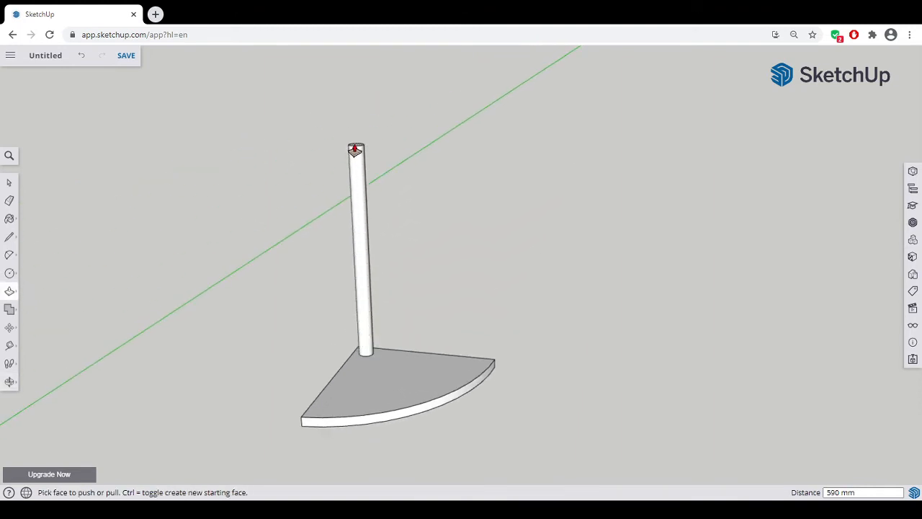
pyautogui.click(355, 149)
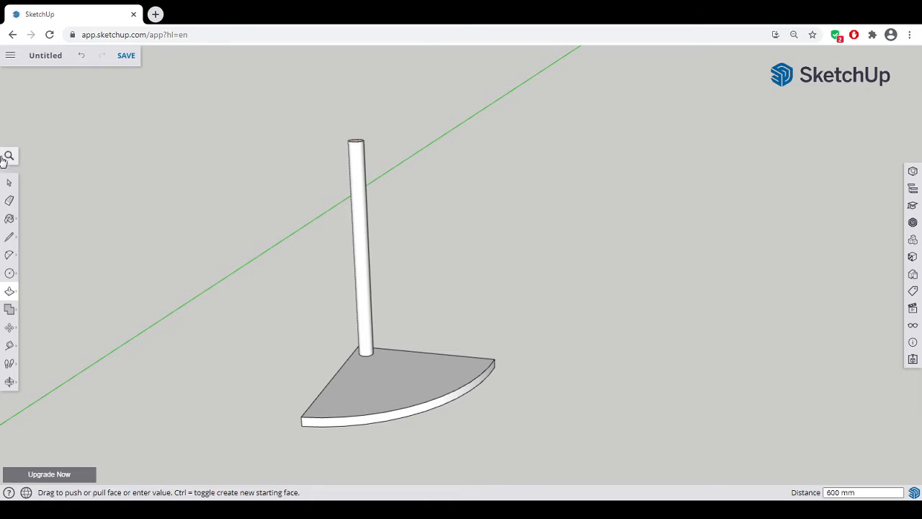
# - Select the fan-shaped slab at the foot of the post and activate the Move tool
pyautogui.click(9, 183)
pyautogui.moveTo(489, 375); pyautogui.dragTo(407, 385, button='middle')
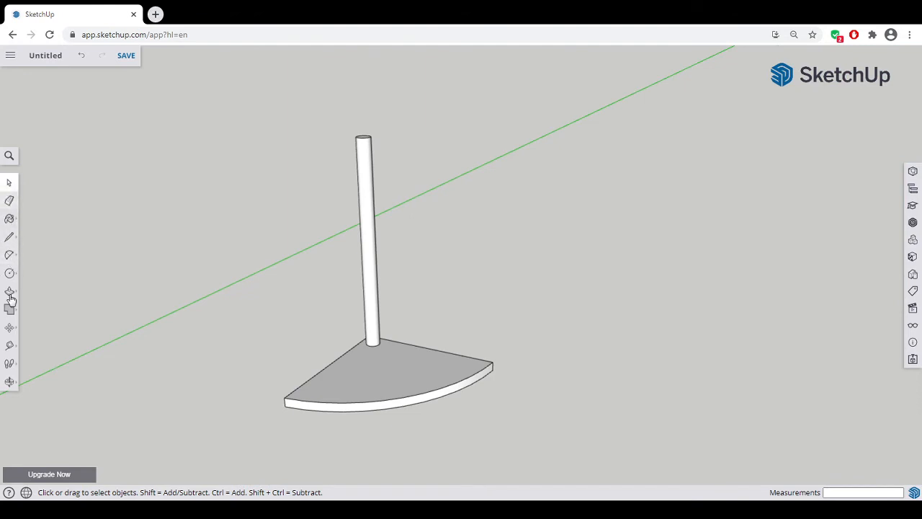
pyautogui.click(430, 389)
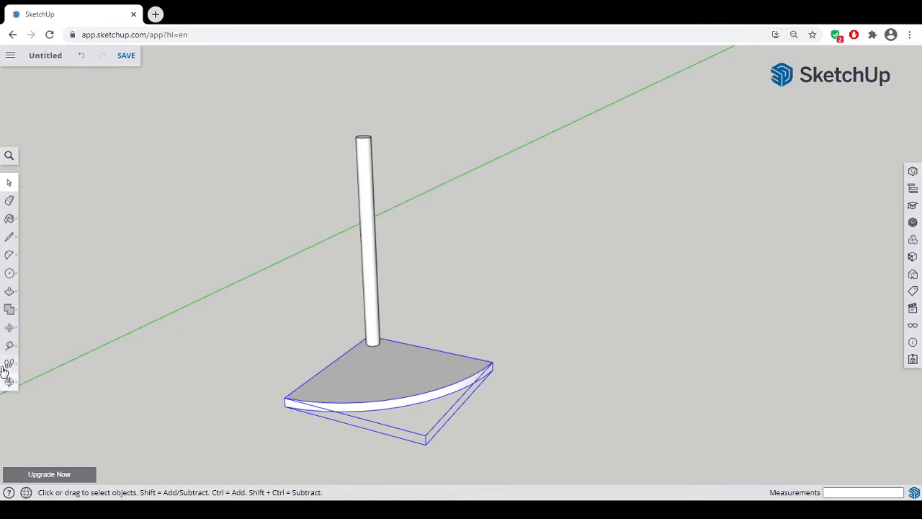
pyautogui.click(10, 327)
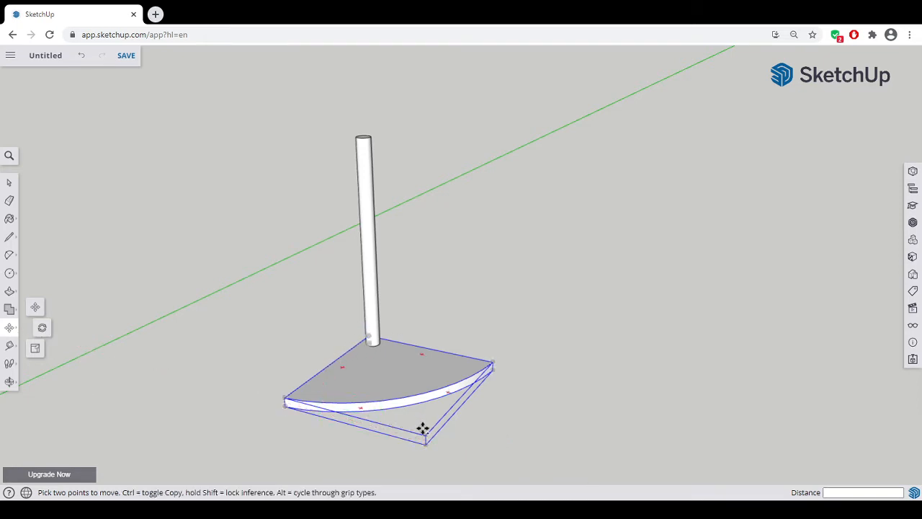
pyautogui.click(424, 433)
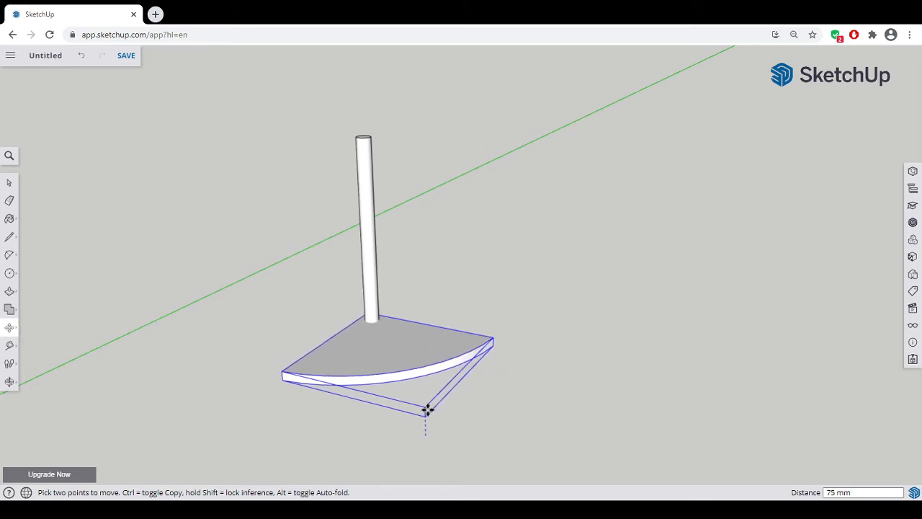
pyautogui.click(427, 433)
pyautogui.click(84, 59)
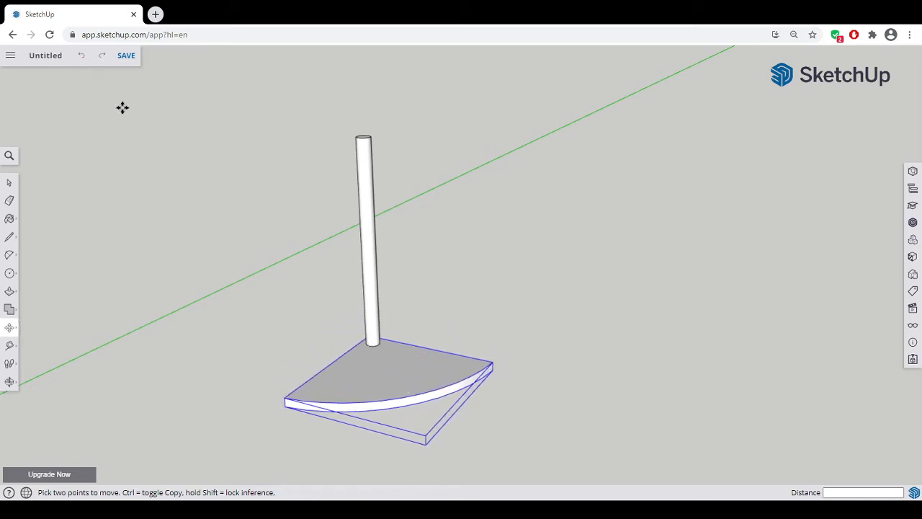
# - Copy the fan-shaped slab 300 mm straight up the post as a middle shelf
pyautogui.press('ctrl')
pyautogui.click(426, 436)
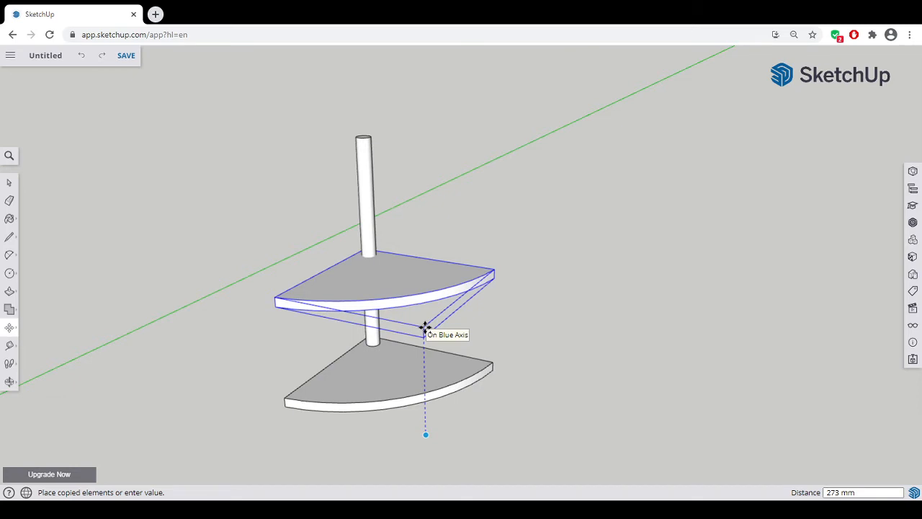
pyautogui.click(425, 328)
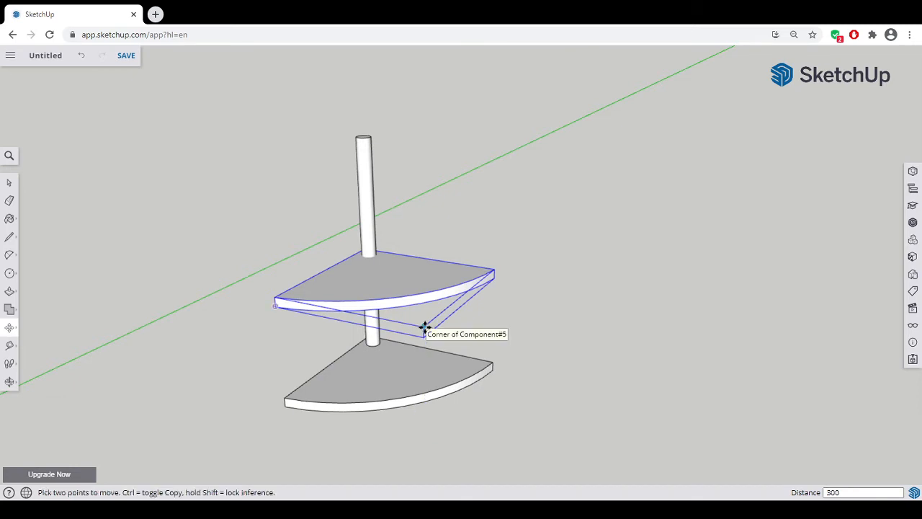
pyautogui.write('300')
pyautogui.press('Return')
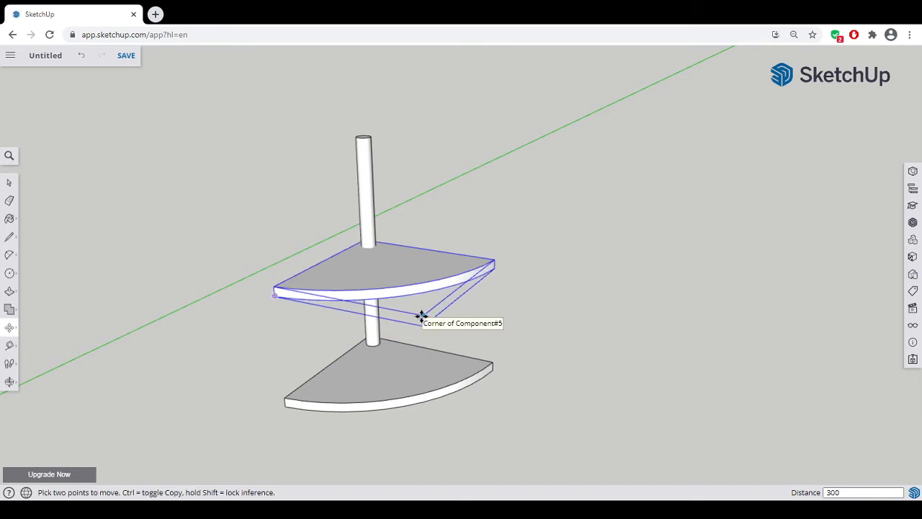
# - Copy the middle shelf another 300 mm straight up to form the top shelf
pyautogui.press('ctrl')
pyautogui.click(423, 315)
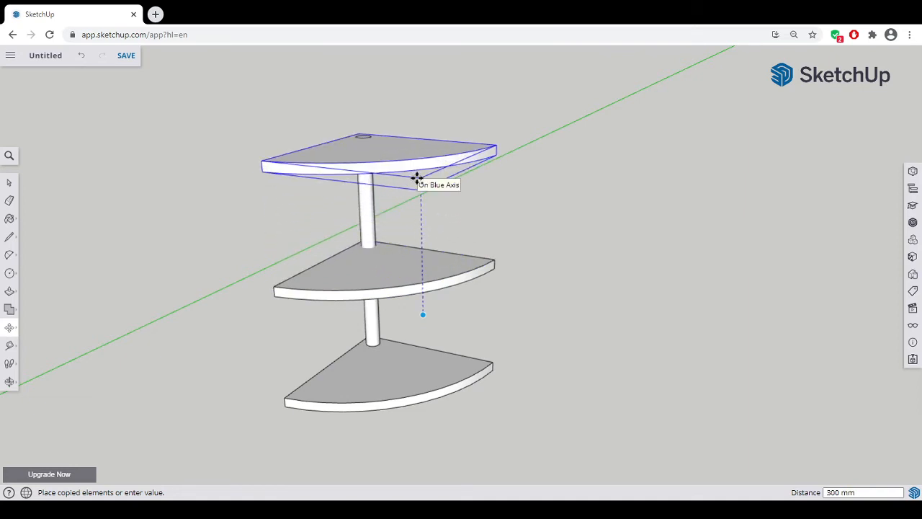
pyautogui.click(417, 177)
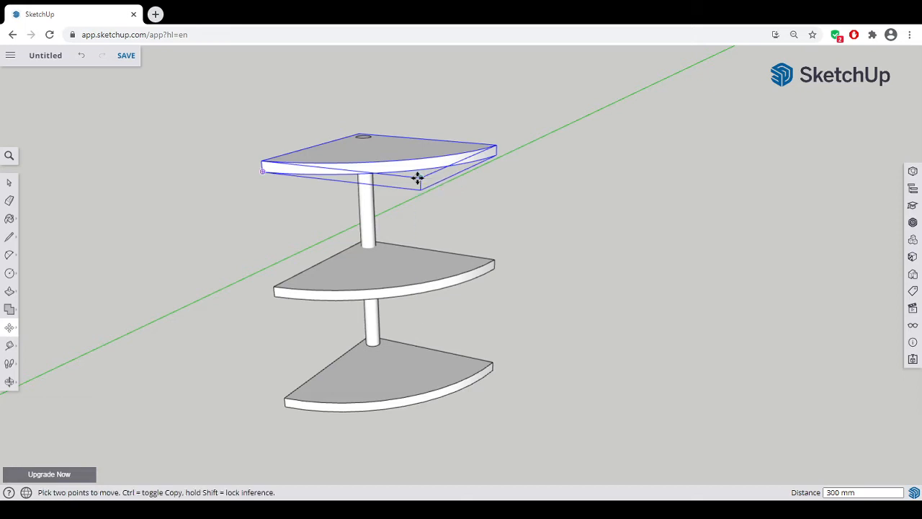
pyautogui.moveTo(434, 356); pyautogui.dragTo(680, 346, button='middle')
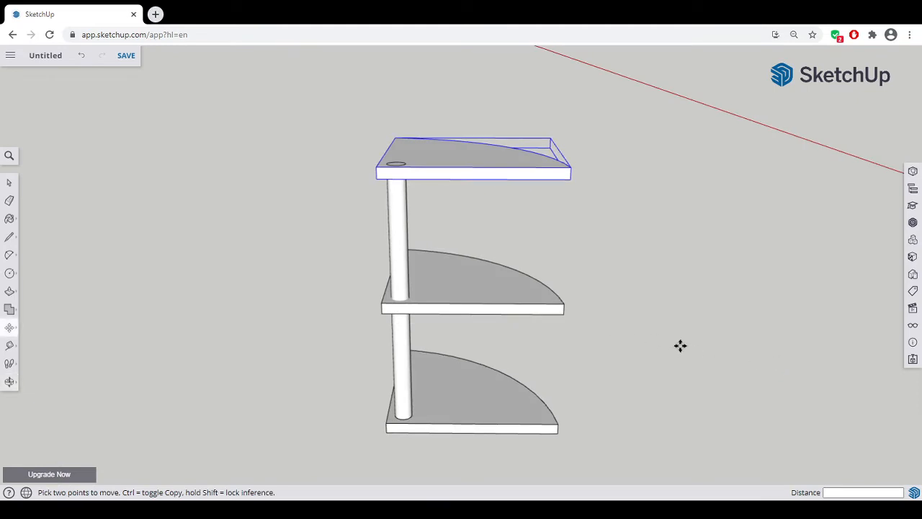
# - Copy the corner post about 327 mm along the green axis, to the far end of the shelves' straight edge
pyautogui.click(9, 183)
pyautogui.click(402, 278)
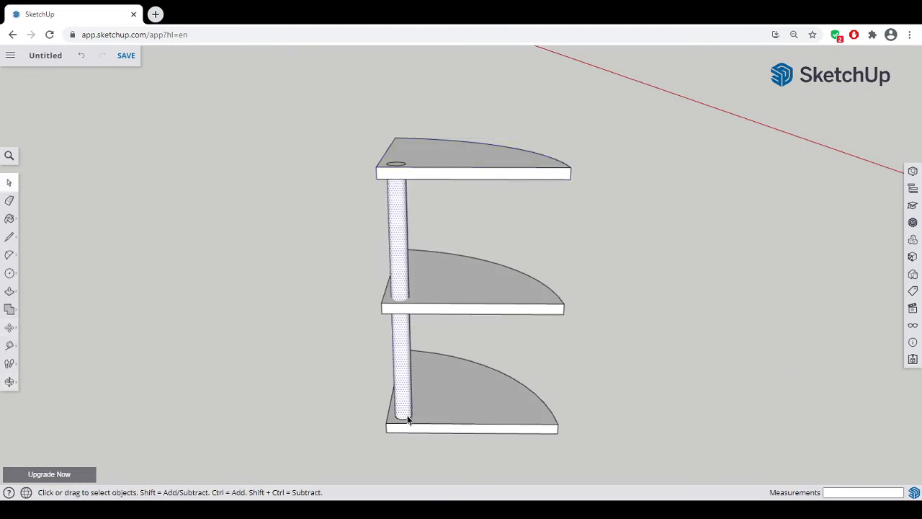
pyautogui.click(9, 327)
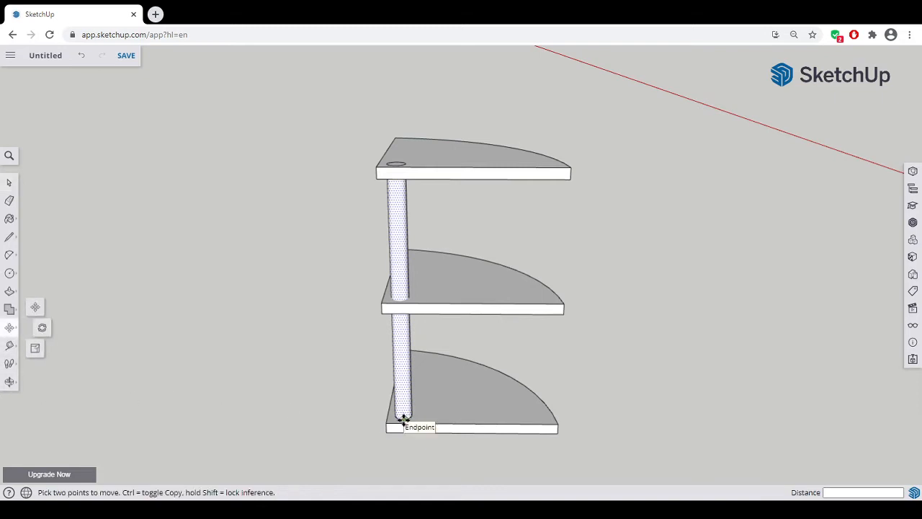
pyautogui.click(404, 419)
pyautogui.press('ctrl')
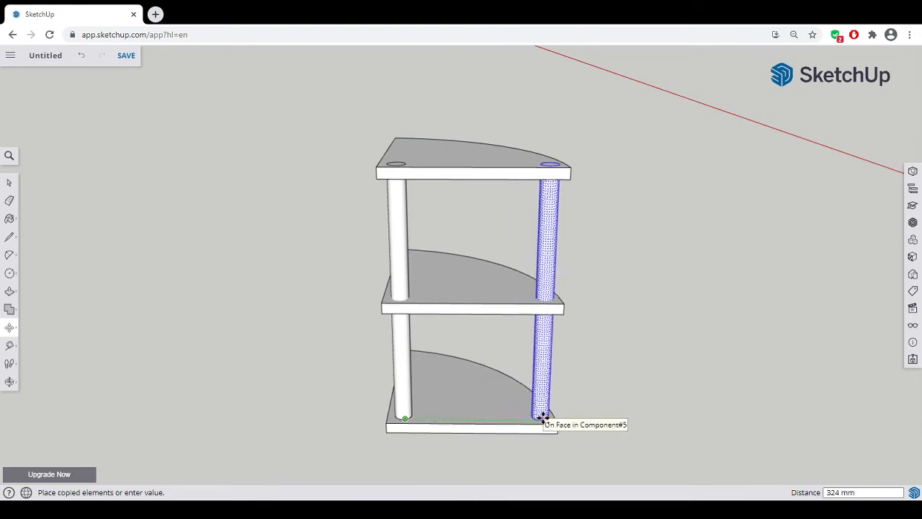
pyautogui.click(544, 416)
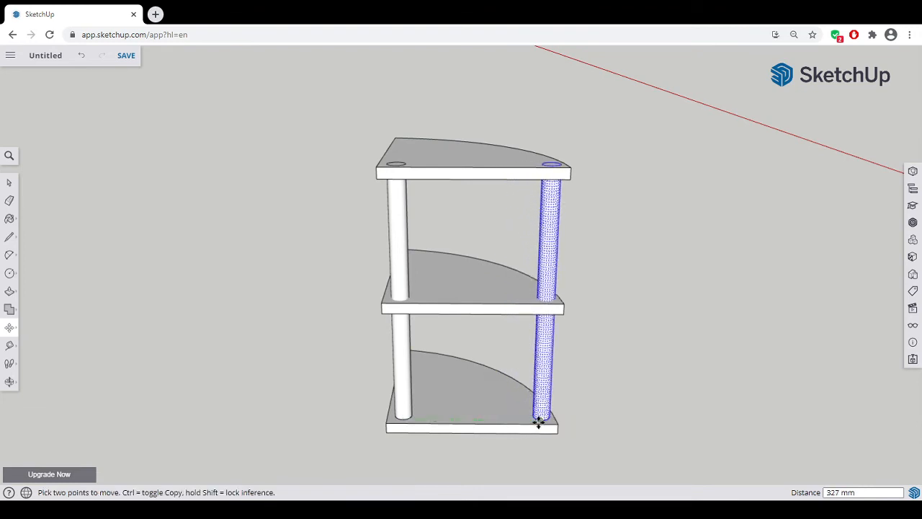
pyautogui.moveTo(464, 447); pyautogui.dragTo(502, 438, button='middle')
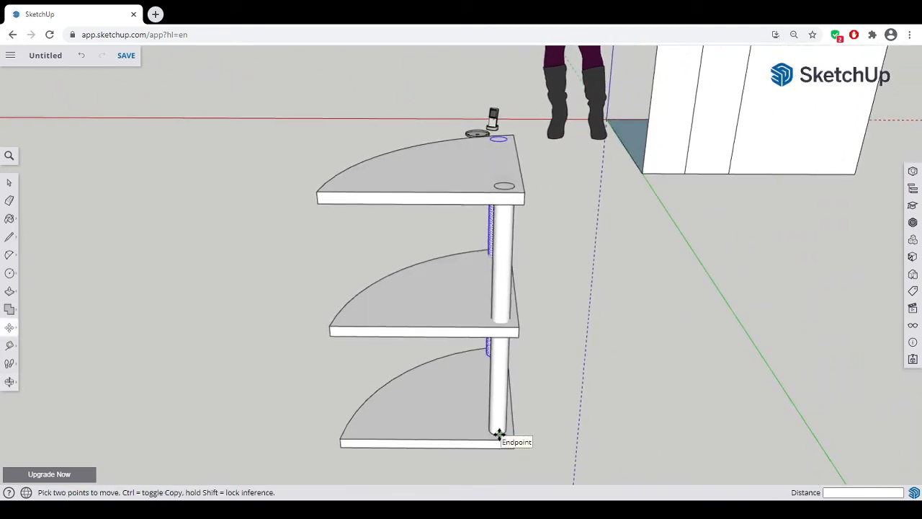
pyautogui.click(497, 432)
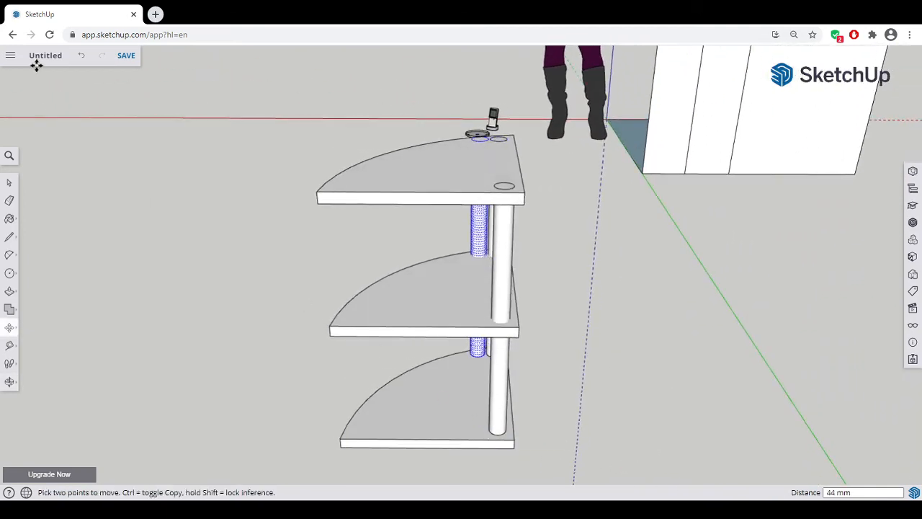
pyautogui.click(81, 56)
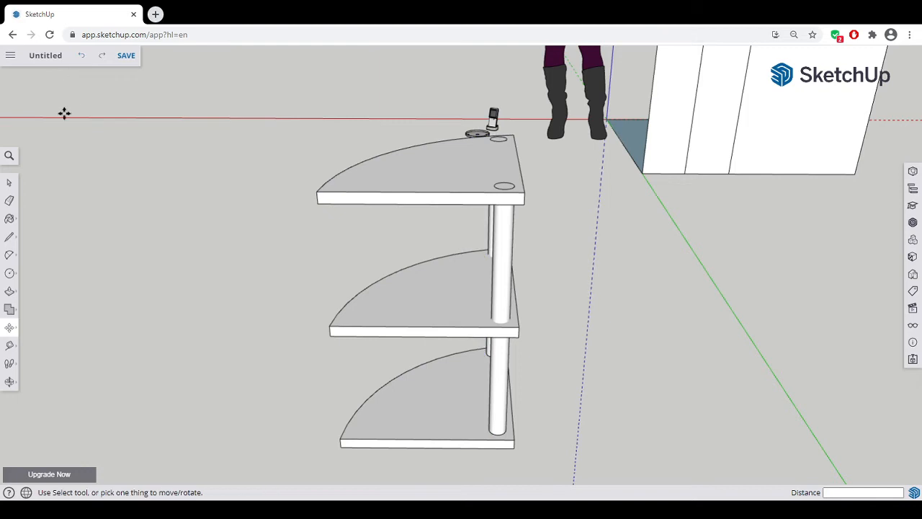
# - Copy the square-corner post about 323 mm along the red axis, to the remaining pointed corner of the shelves
pyautogui.click(9, 183)
pyautogui.click(496, 426)
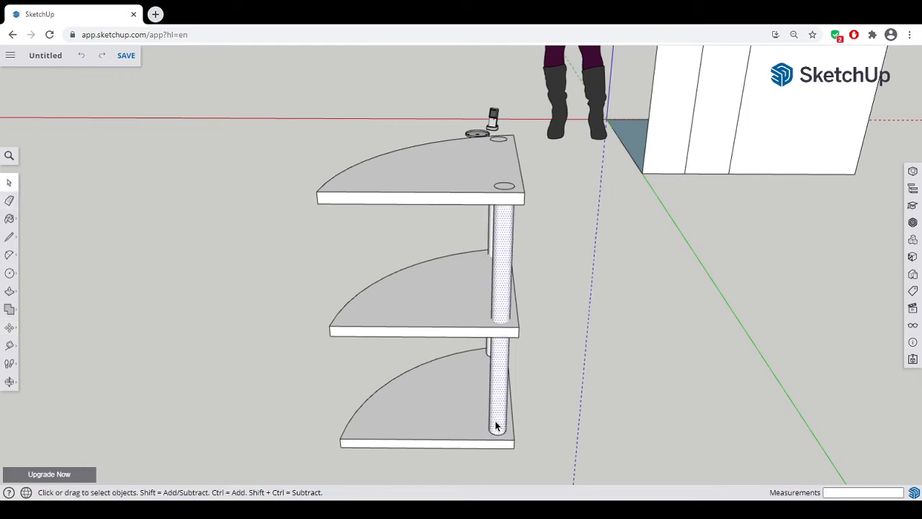
pyautogui.click(9, 327)
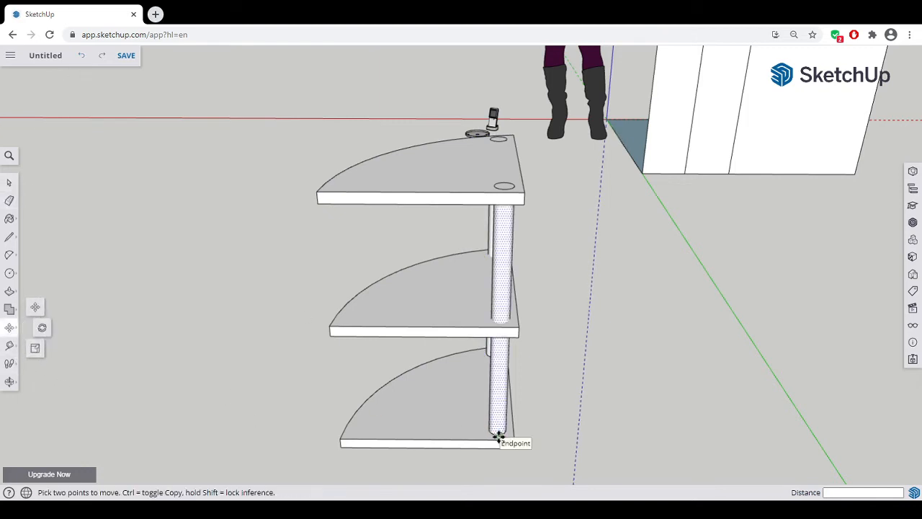
pyautogui.click(498, 436)
pyautogui.press('ctrl')
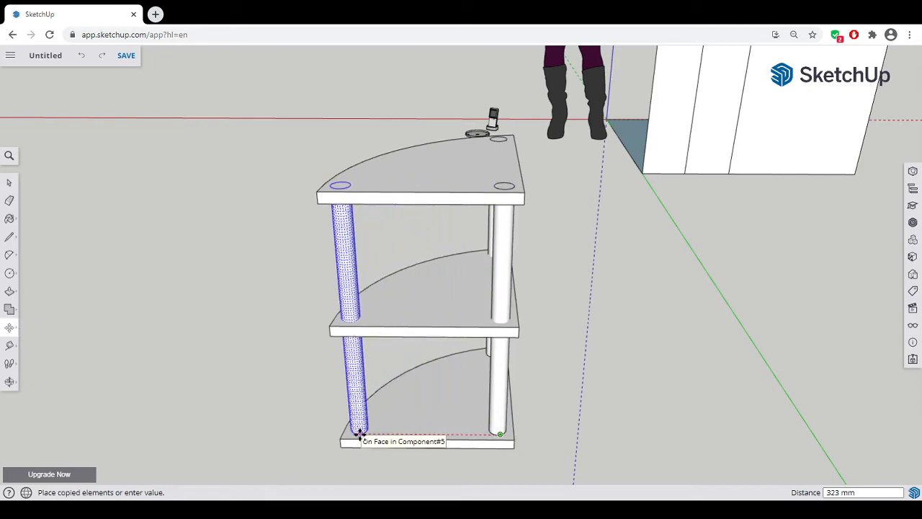
pyautogui.click(359, 433)
pyautogui.moveTo(348, 447); pyautogui.dragTo(716, 440, button='middle')
# - Paint all three posts of the shelf unit with the Metal Corrugated Shiny material from the Metal collection
pyautogui.click(9, 183)
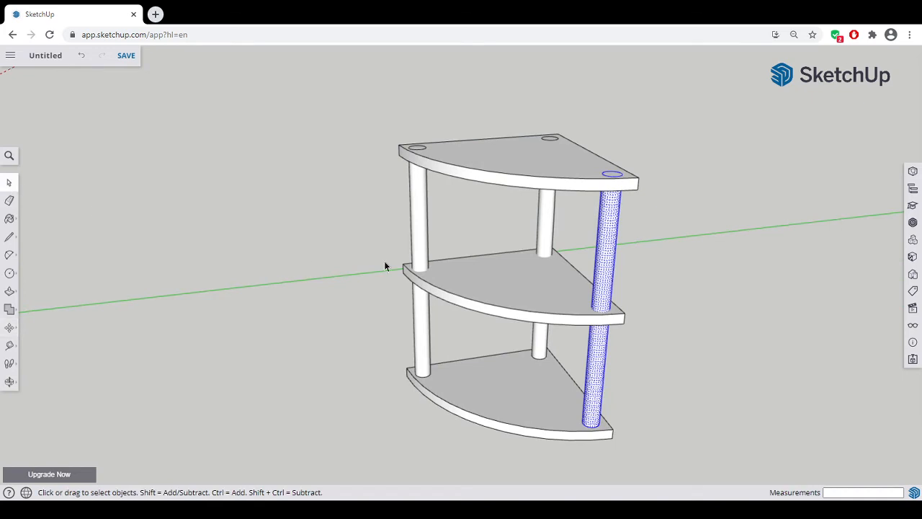
pyautogui.click(9, 218)
pyautogui.click(913, 257)
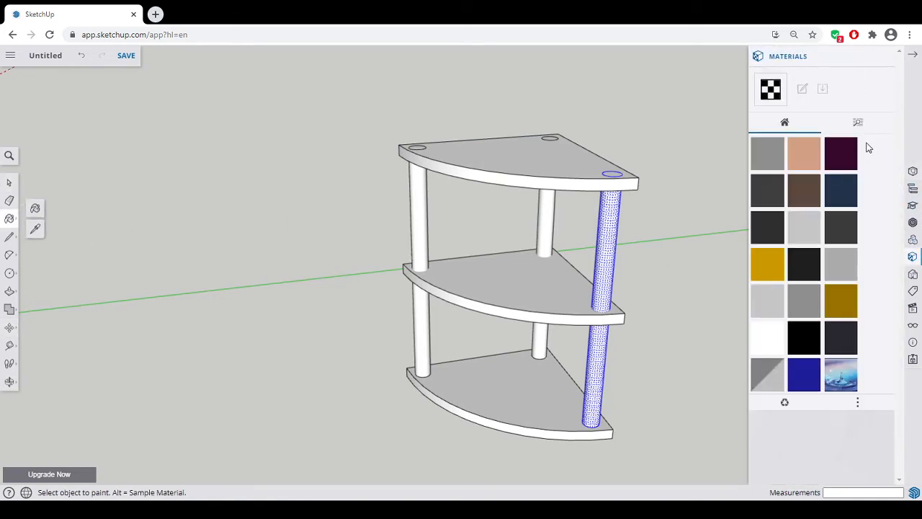
pyautogui.click(858, 123)
pyautogui.click(781, 127)
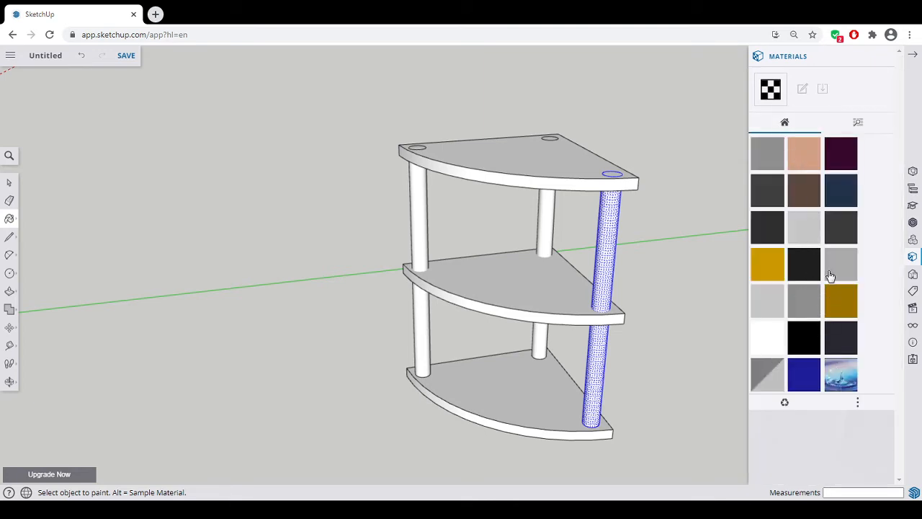
pyautogui.click(858, 123)
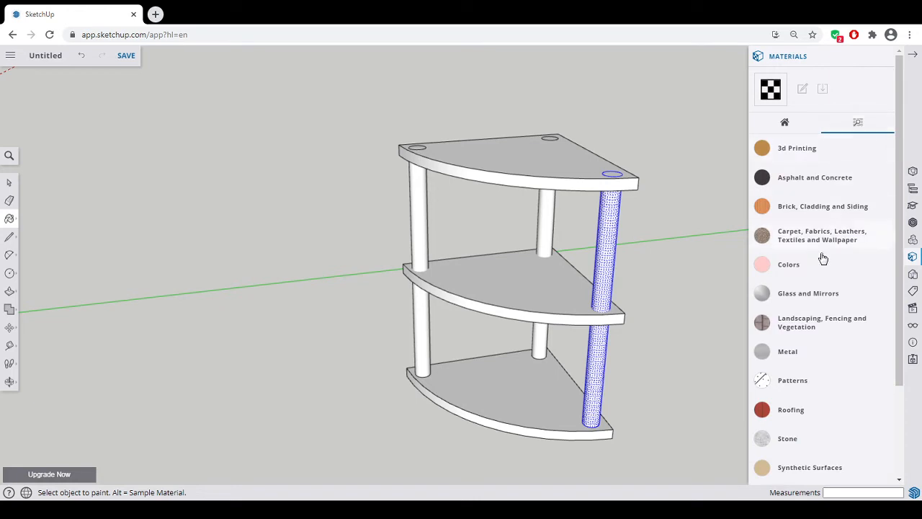
pyautogui.click(787, 353)
pyautogui.click(839, 386)
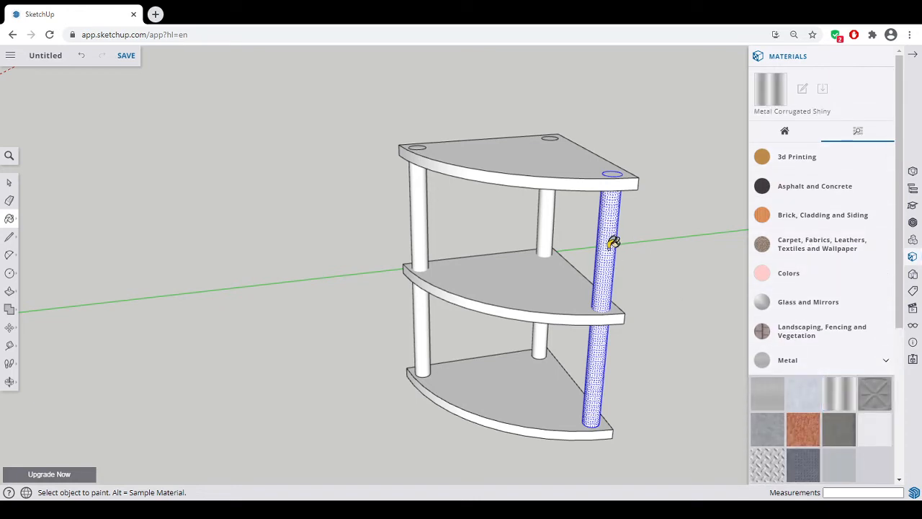
pyautogui.click(552, 225)
pyautogui.click(425, 218)
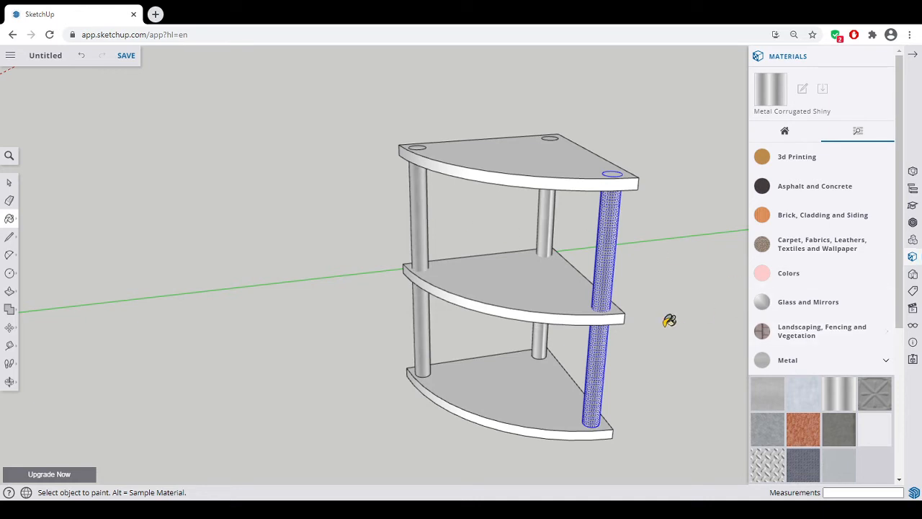
# - Paint the top, middle and bottom shelves with a greenish-brown wood grain material from the Wood collection
pyautogui.click(882, 359)
pyautogui.scroll(-4, 805, 414)
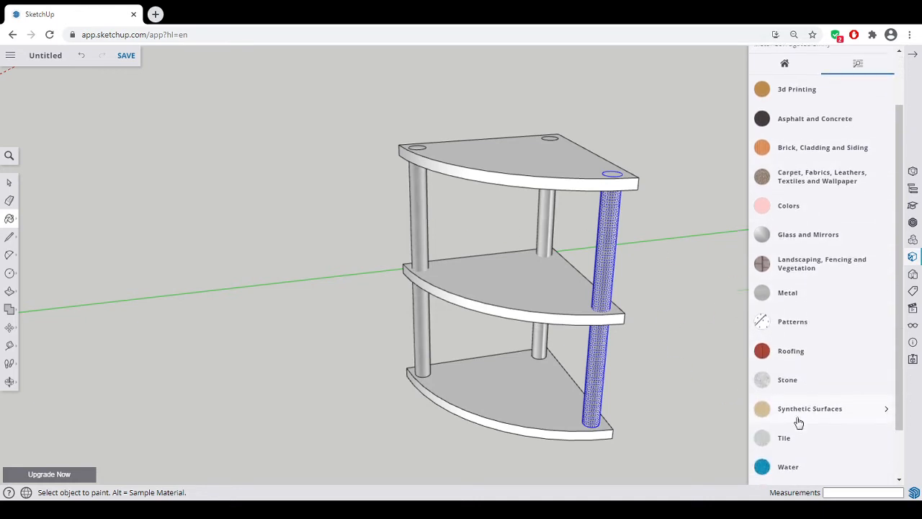
pyautogui.click(793, 465)
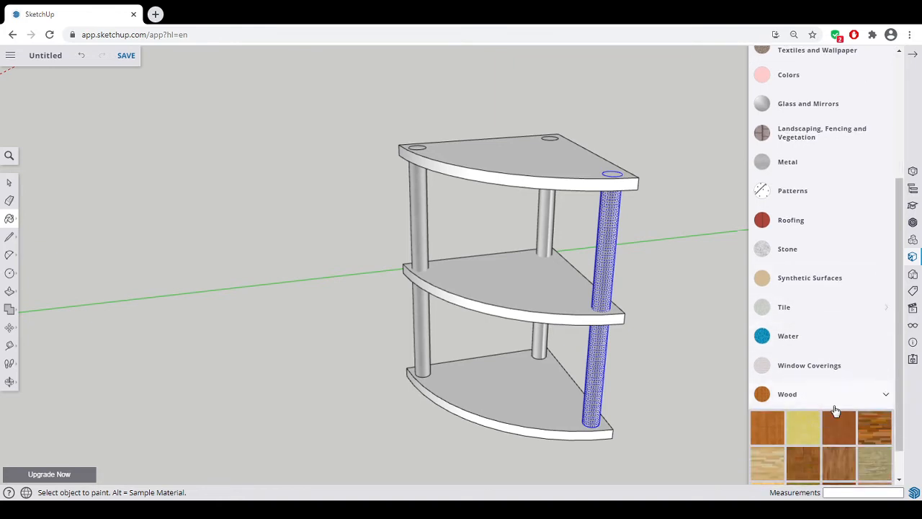
pyautogui.click(873, 429)
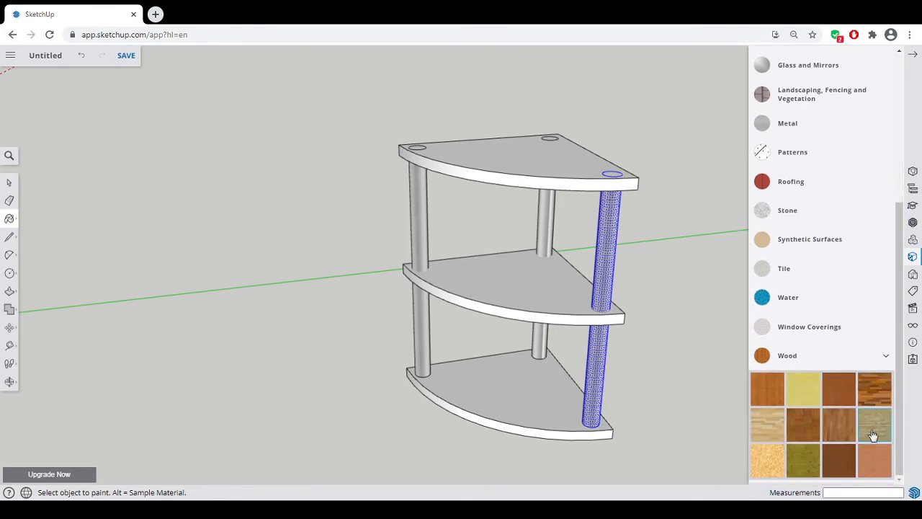
pyautogui.click(540, 278)
pyautogui.click(546, 167)
pyautogui.click(546, 379)
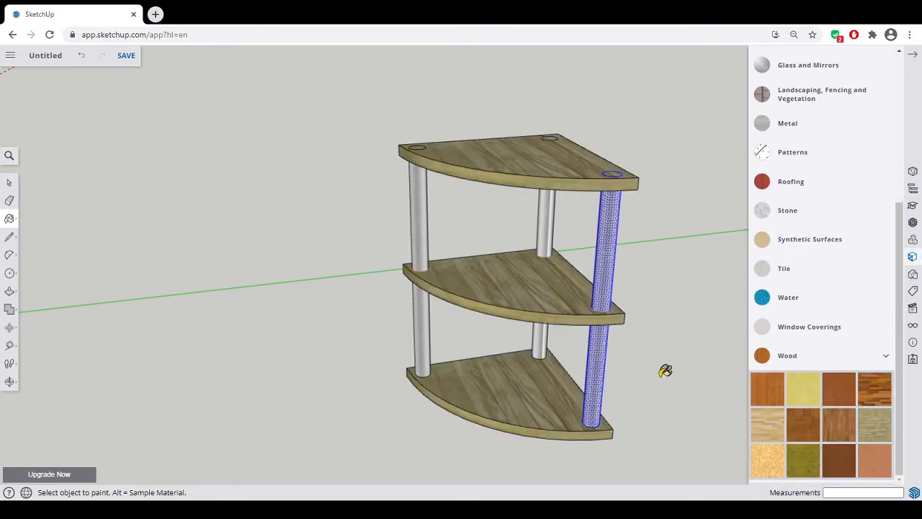
pyautogui.click(914, 55)
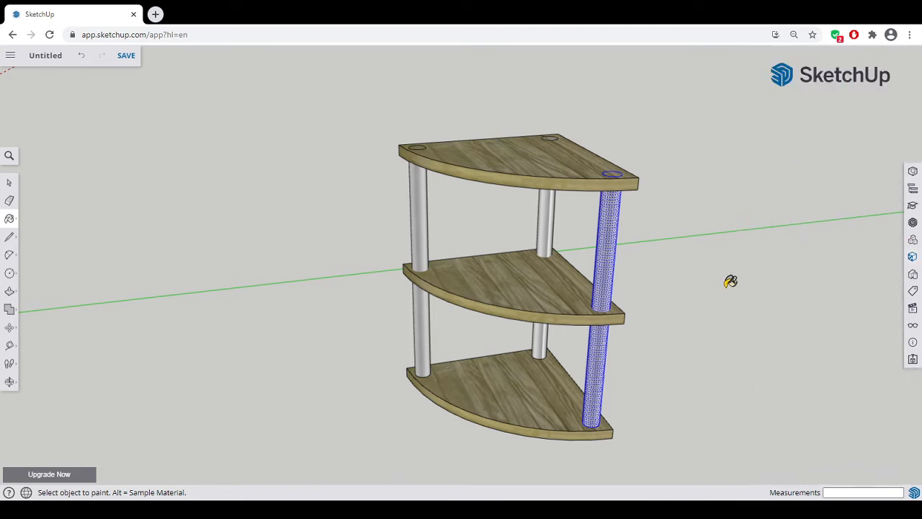
# - Make the whole corner shelf unit, all three shelves and their posts, into one component
pyautogui.click(9, 182)
pyautogui.click(317, 303)
pyautogui.press('o')
pyautogui.moveTo(303, 352); pyautogui.dragTo(367, 340)
pyautogui.press('space')
pyautogui.scroll(-3, 363, 334)
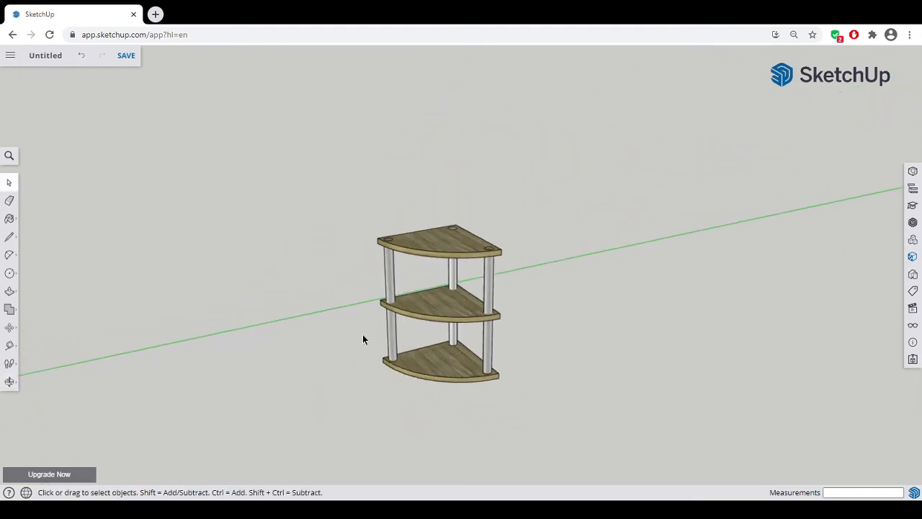
pyautogui.moveTo(329, 209); pyautogui.dragTo(566, 422)
pyautogui.rightClick(450, 226)
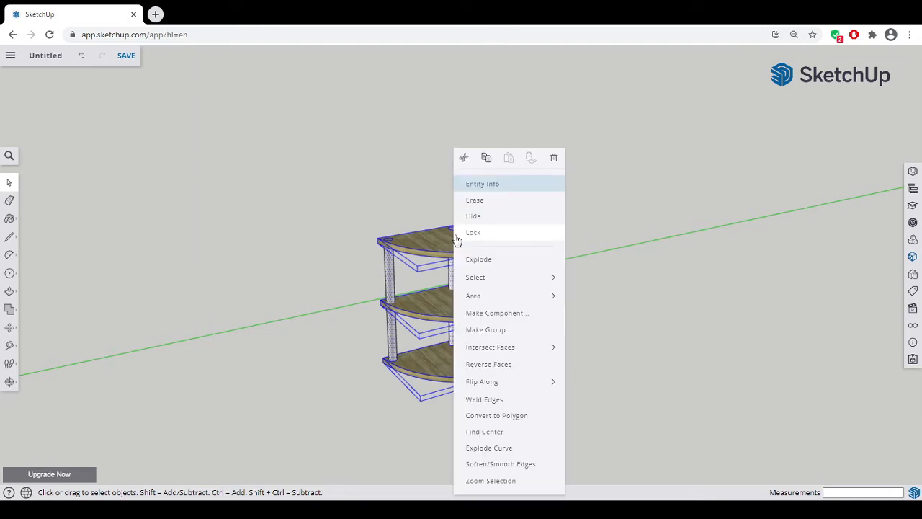
pyautogui.click(494, 317)
pyautogui.click(545, 405)
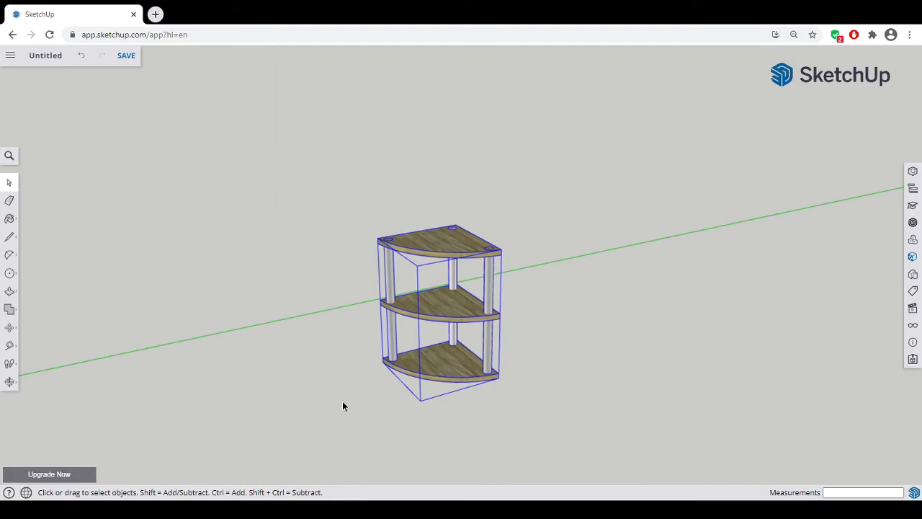
# - Move the shelf component about 2898 mm by its top square corner onto the vertical wall corner above the monitor
pyautogui.moveTo(231, 408); pyautogui.dragTo(711, 361, button='middle')
pyautogui.moveTo(402, 345); pyautogui.dragTo(450, 366, button='middle')
pyautogui.scroll(-3, 454, 367)
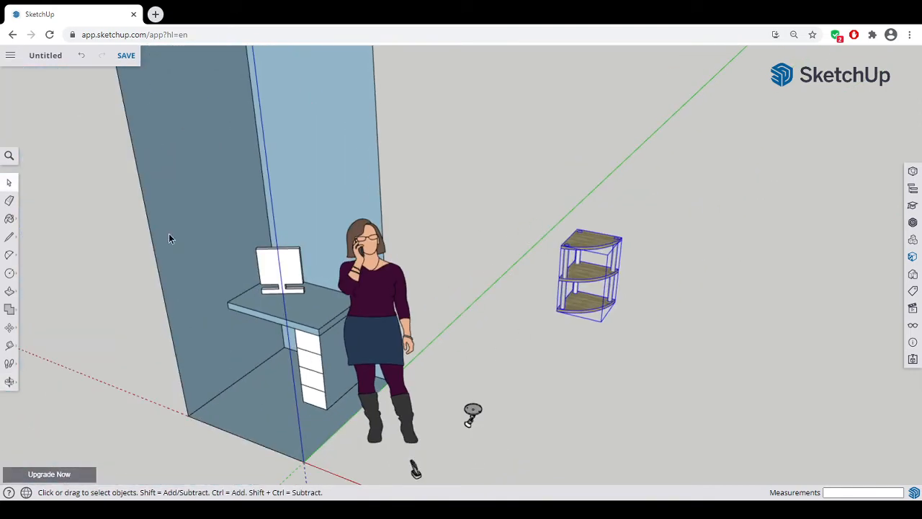
pyautogui.click(10, 327)
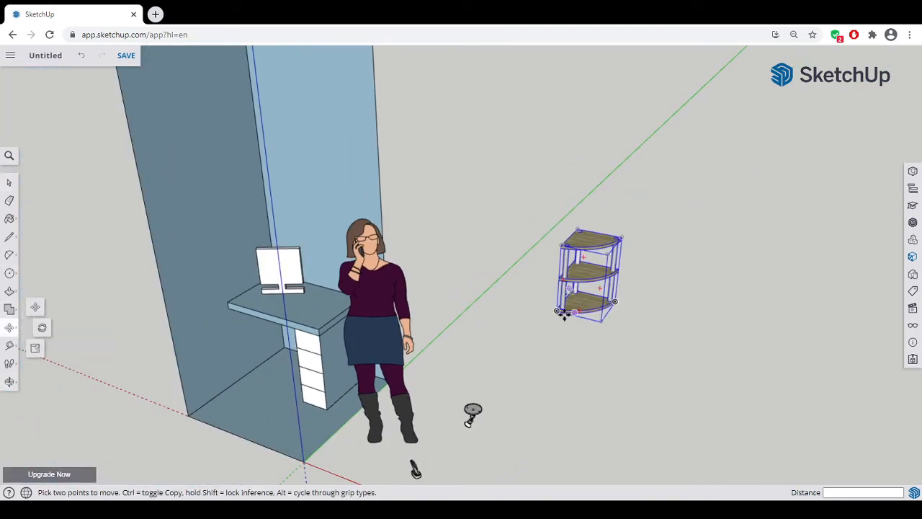
pyautogui.moveTo(476, 281); pyautogui.dragTo(511, 267, button='middle')
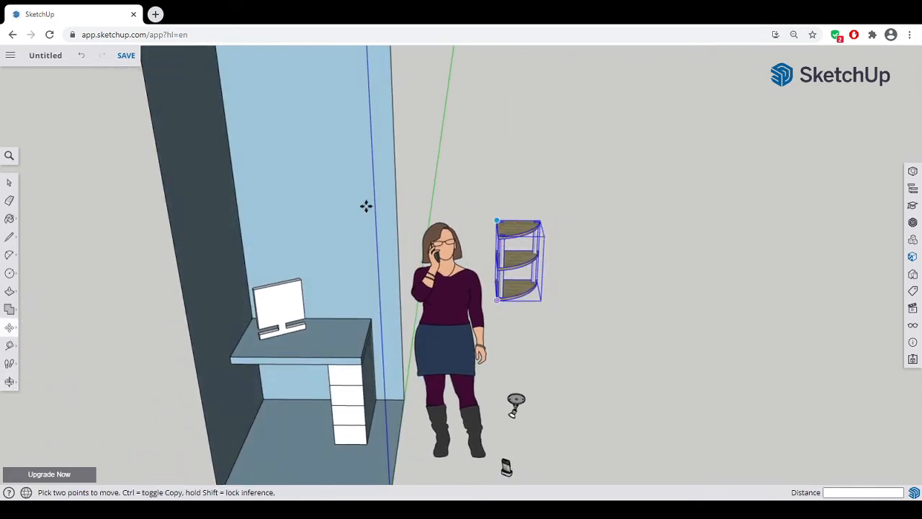
pyautogui.click(497, 220)
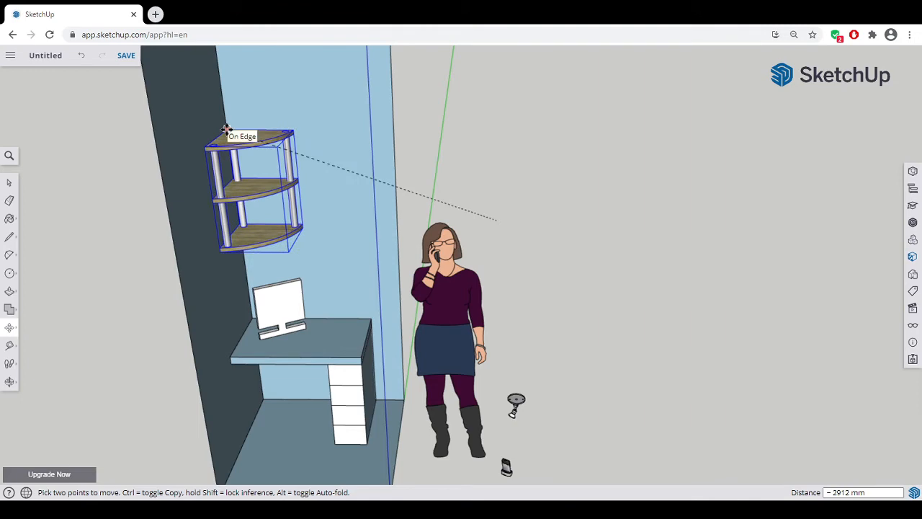
pyautogui.click(224, 138)
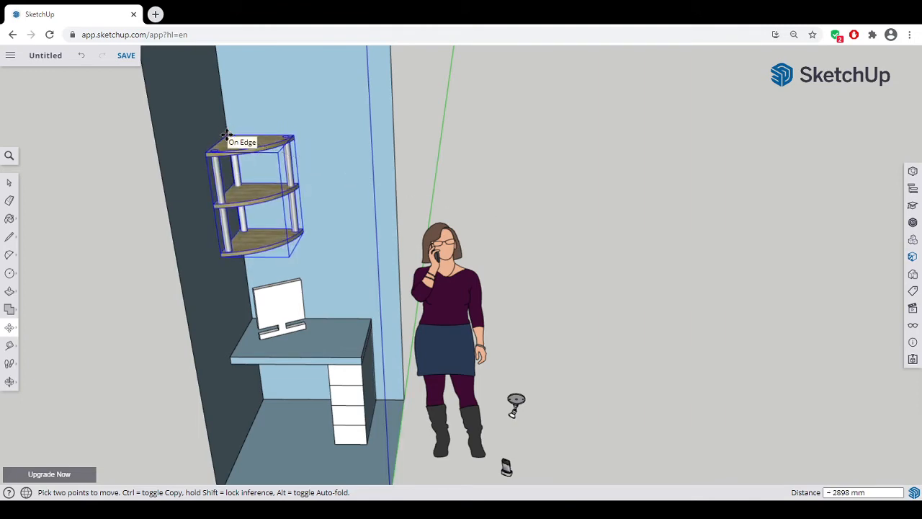
# - Select the round-based spotlight model on the floor beside the standing figure
pyautogui.moveTo(344, 206); pyautogui.dragTo(478, 260, button='middle')
pyautogui.press('m')
pyautogui.scroll(3, 257, 251)
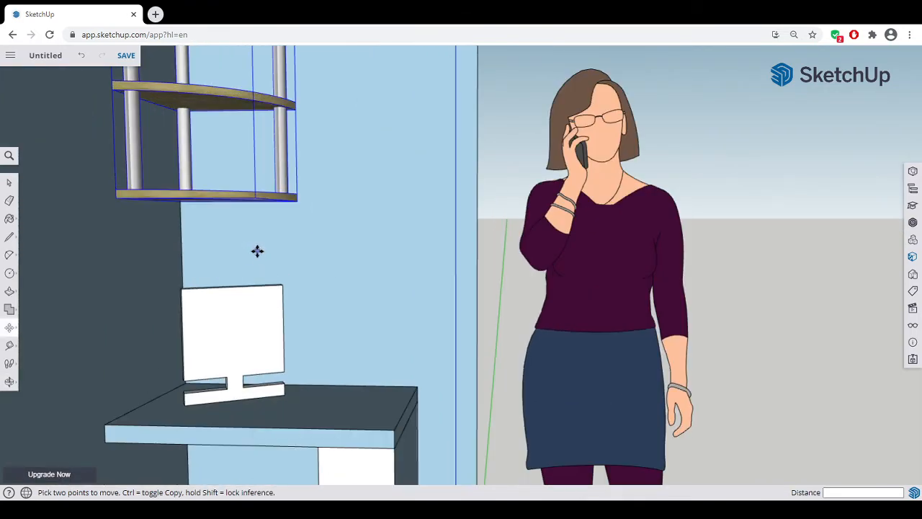
pyautogui.scroll(-5, 252, 257)
pyautogui.scroll(5, 471, 355)
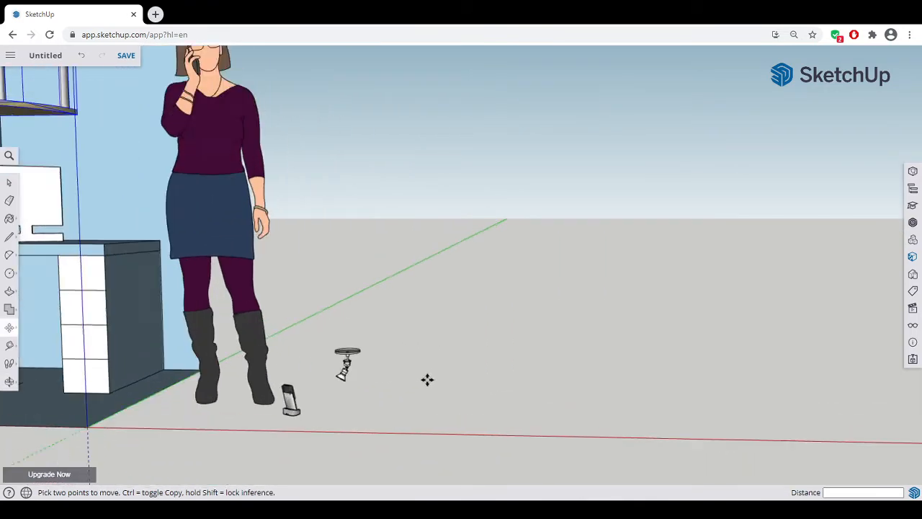
pyautogui.click(9, 182)
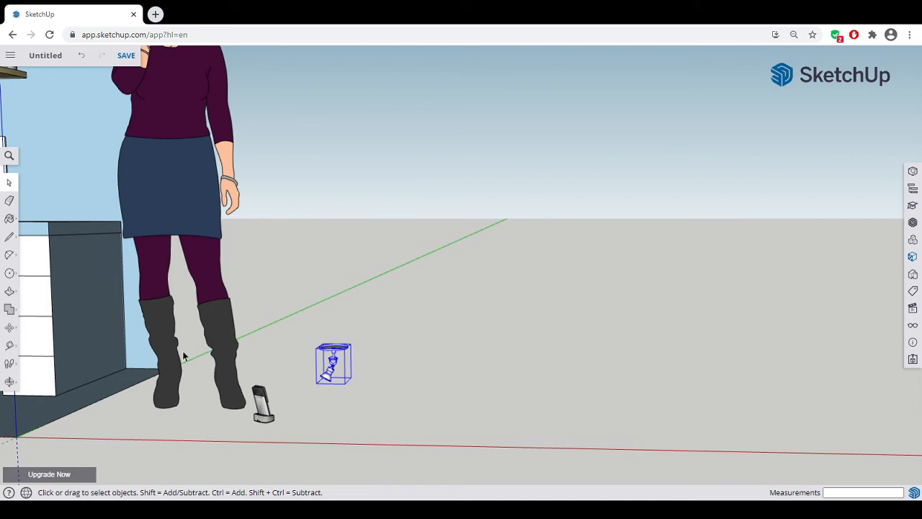
# - Search 3D Warehouse for "light" models with file size limited to 0 - 1 MB, and browse the results
pyautogui.click(913, 223)
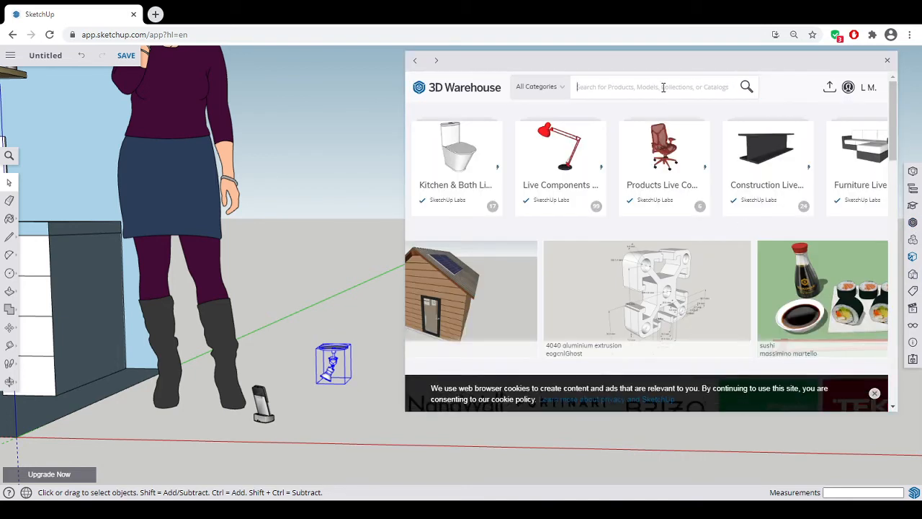
pyautogui.write('light')
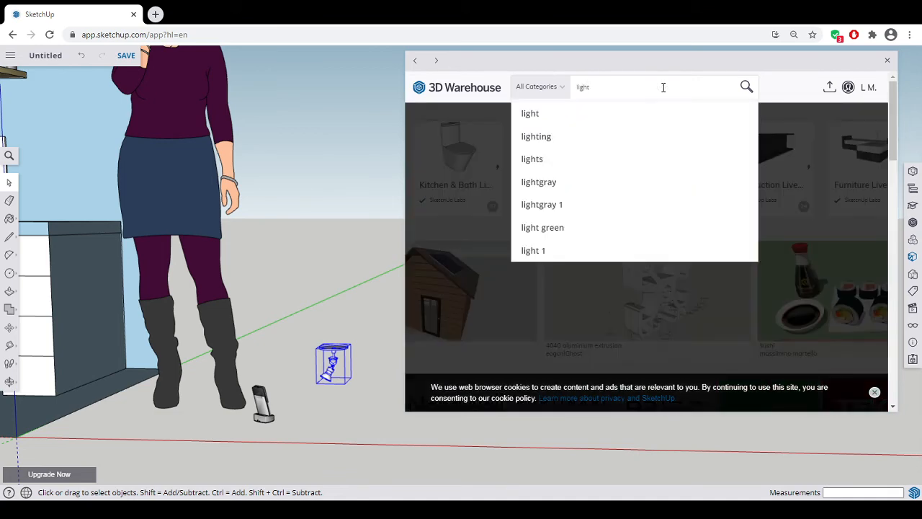
pyautogui.click(745, 88)
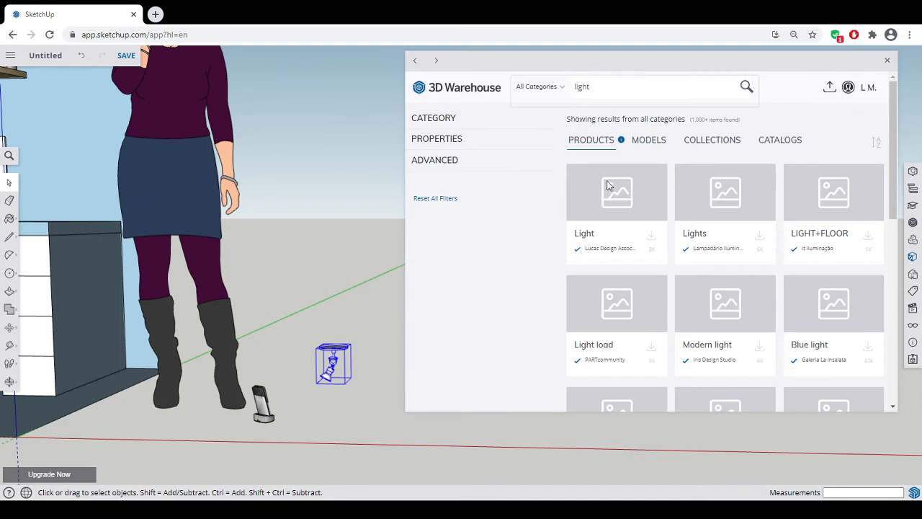
pyautogui.click(647, 145)
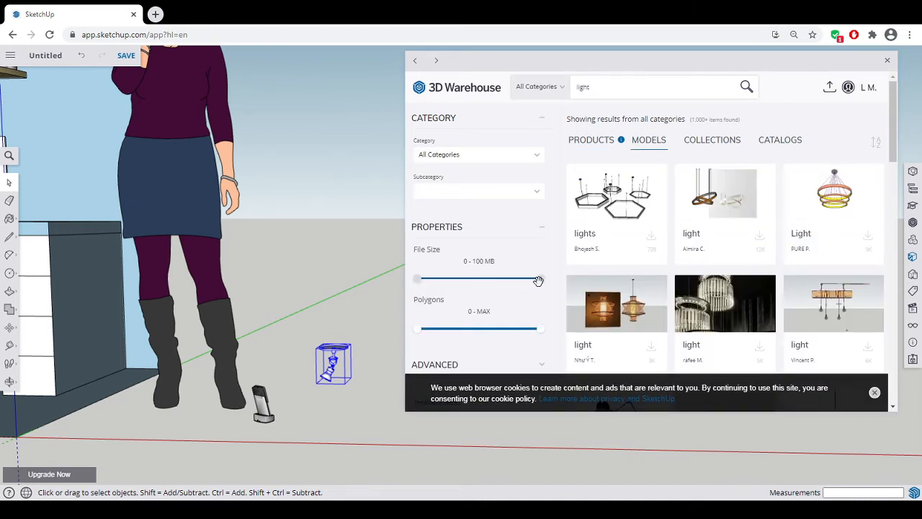
pyautogui.moveTo(538, 281); pyautogui.dragTo(425, 288)
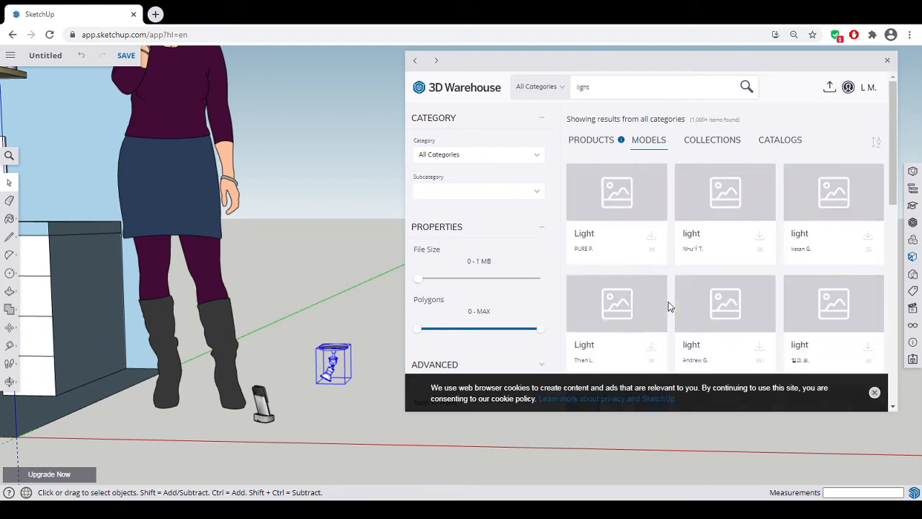
pyautogui.scroll(-5, 693, 295)
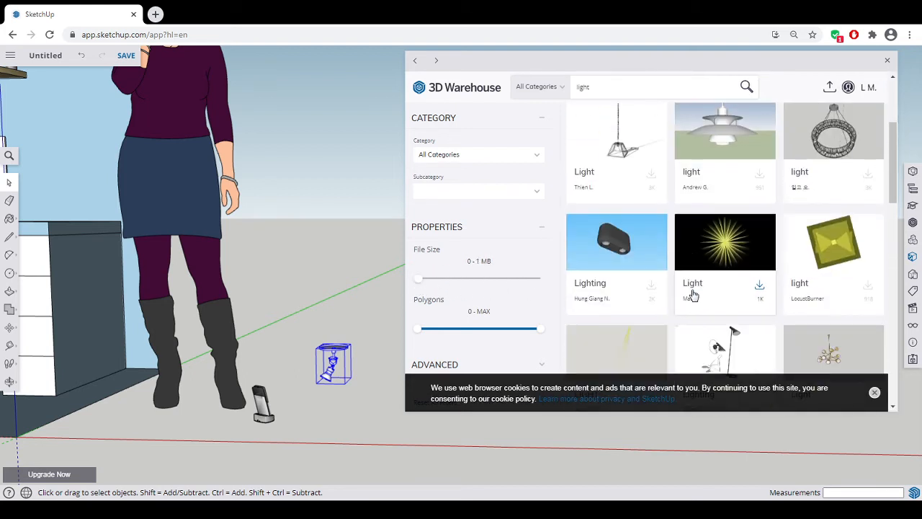
pyautogui.scroll(-6, 693, 295)
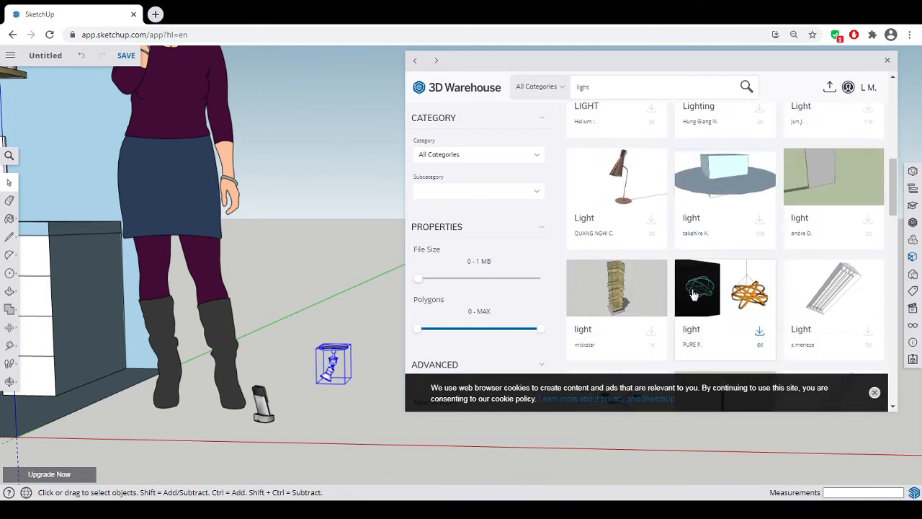
pyautogui.scroll(-5, 693, 294)
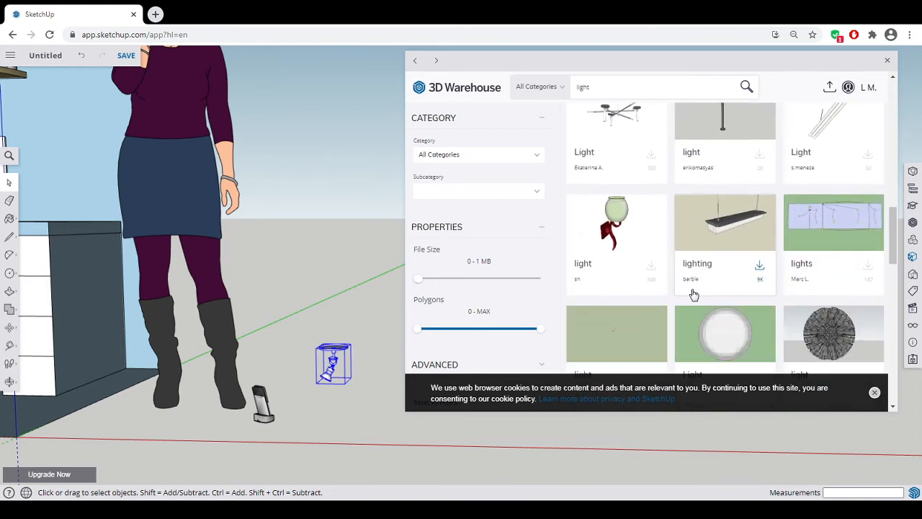
pyautogui.click(887, 63)
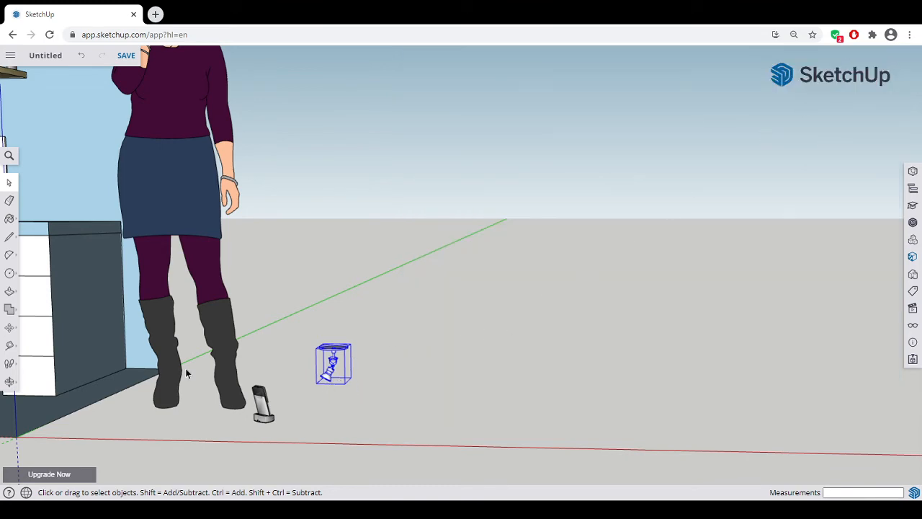
# - Move the selected spotlight by its round base to the underside of the bottom shelf at the wall corner
pyautogui.moveTo(186, 373)
pyautogui.mouseDown(button='middle')
pyautogui.moveTo(124, 397)
pyautogui.moveTo(309, 372)
pyautogui.moveTo(122, 400)
pyautogui.moveTo(192, 373)
pyautogui.mouseUp(button='middle')
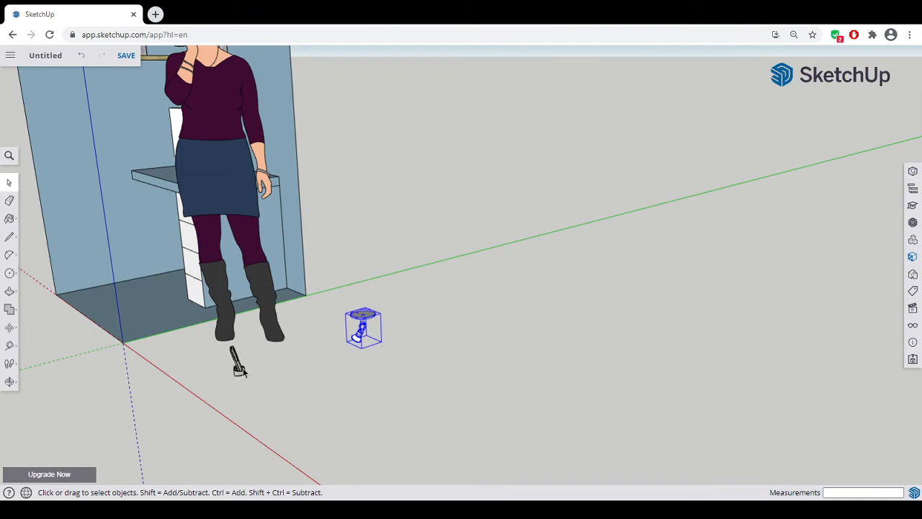
pyautogui.moveTo(257, 375); pyautogui.dragTo(533, 373, button='middle')
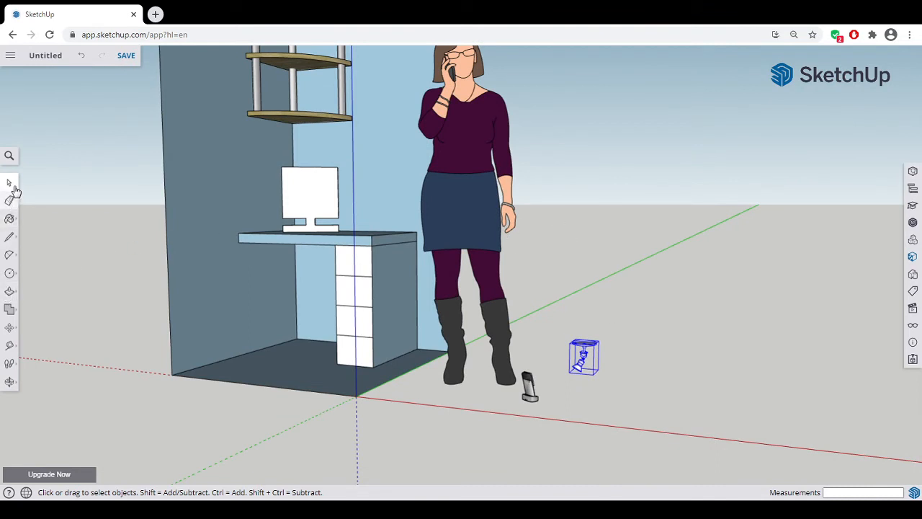
pyautogui.click(10, 329)
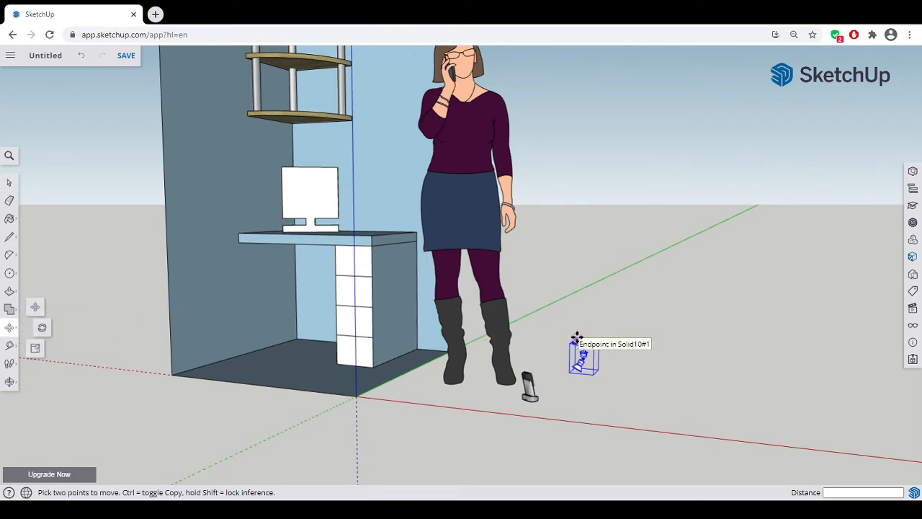
pyautogui.click(577, 338)
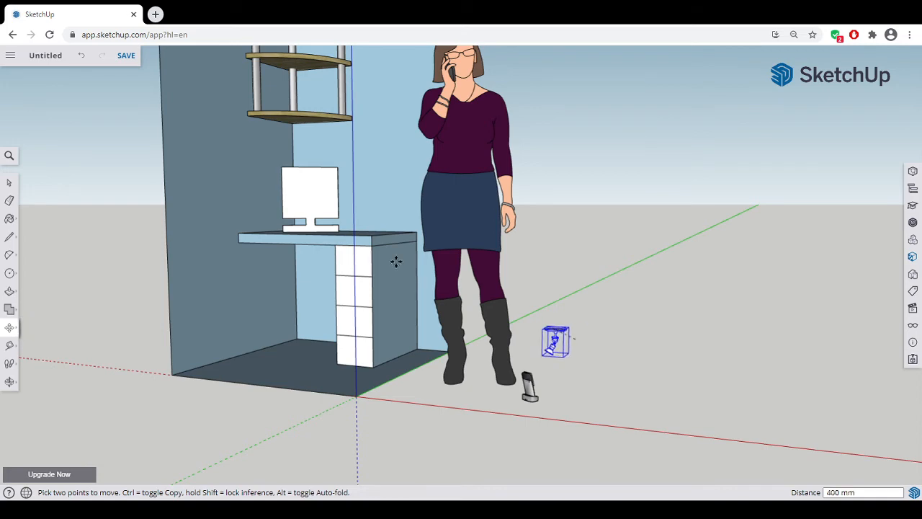
pyautogui.click(295, 119)
pyautogui.scroll(5, 296, 121)
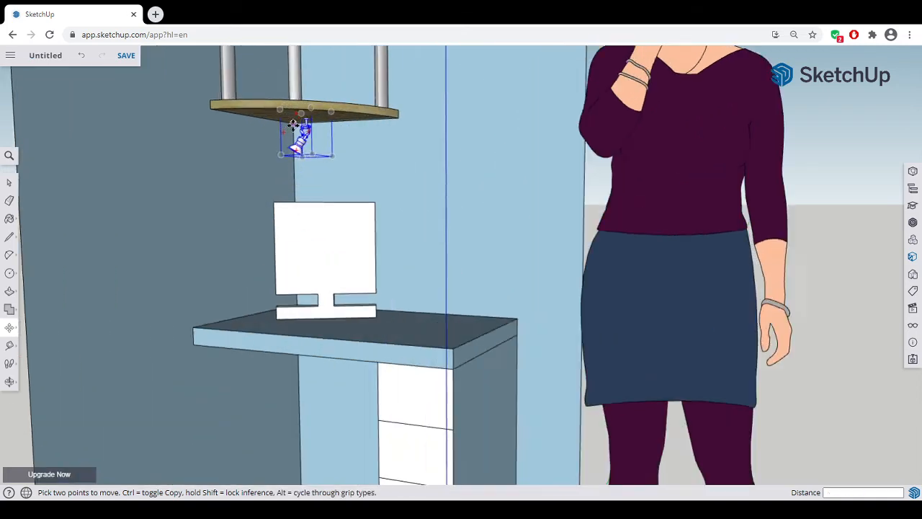
# - Move the spotlight about 167 mm along the bottom shelf, away from the wall corner
pyautogui.scroll(-5, 319, 115)
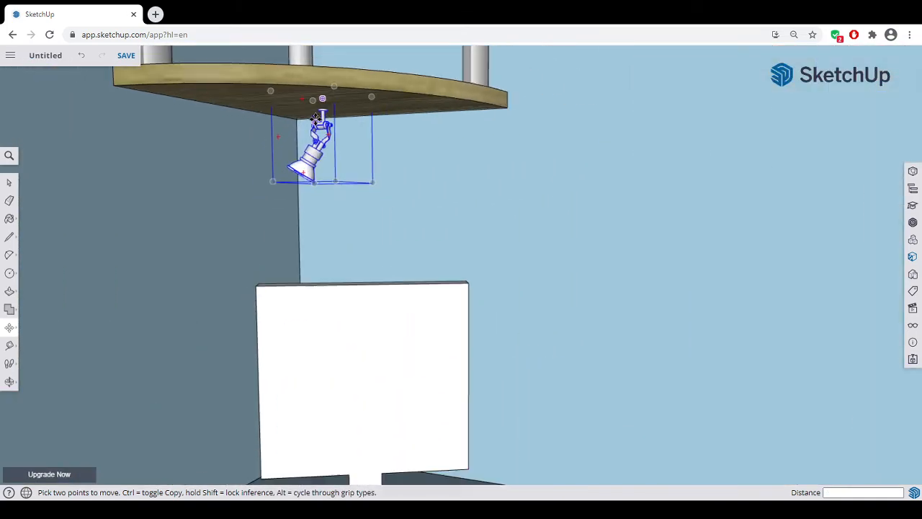
pyautogui.moveTo(317, 115)
pyautogui.mouseDown(button='middle')
pyautogui.moveTo(488, 177)
pyautogui.moveTo(345, 210)
pyautogui.moveTo(333, 180)
pyautogui.mouseUp(button='middle')
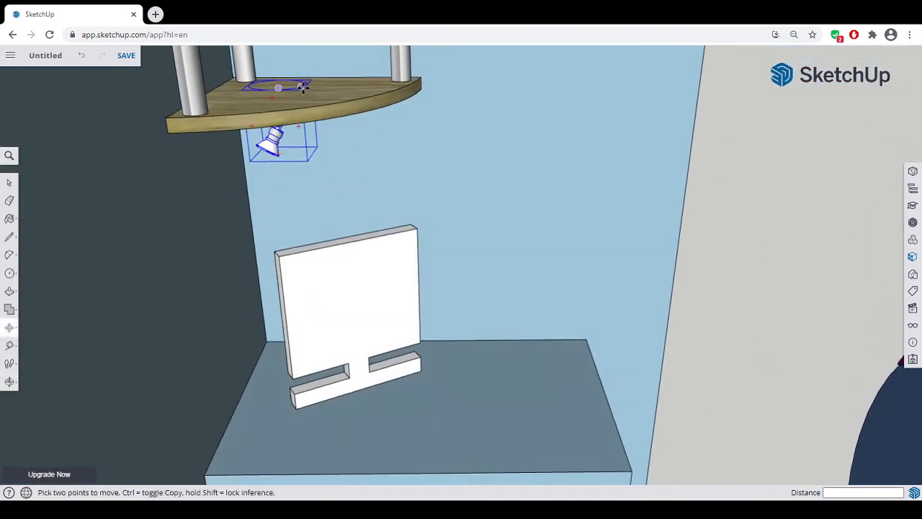
pyautogui.click(303, 89)
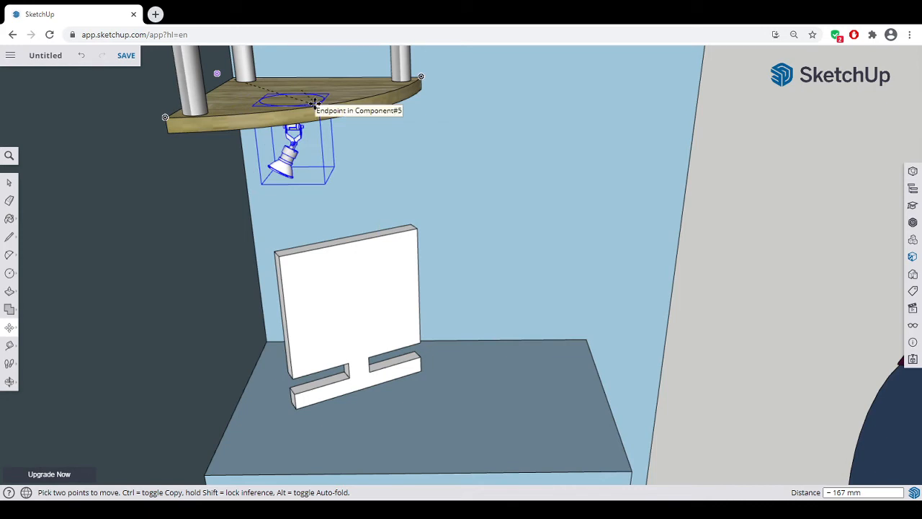
pyautogui.click(317, 105)
# - Lower the spotlight about 27 mm so its round base sits just beneath the bottom shelf
pyautogui.moveTo(338, 130); pyautogui.dragTo(309, 61, button='middle')
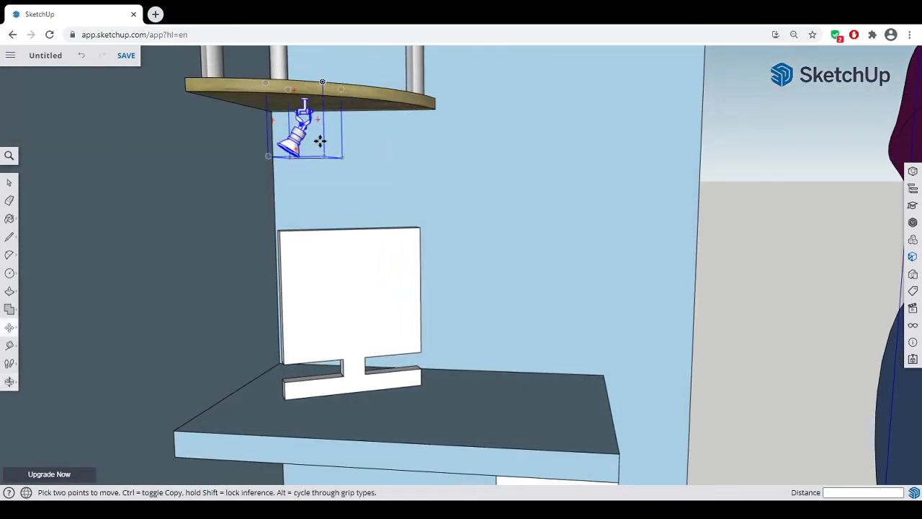
pyautogui.click(325, 153)
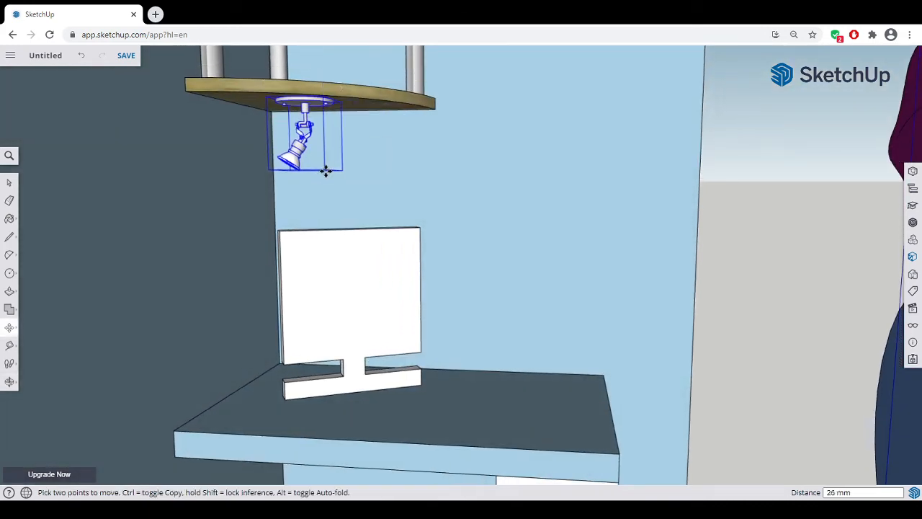
pyautogui.click(325, 170)
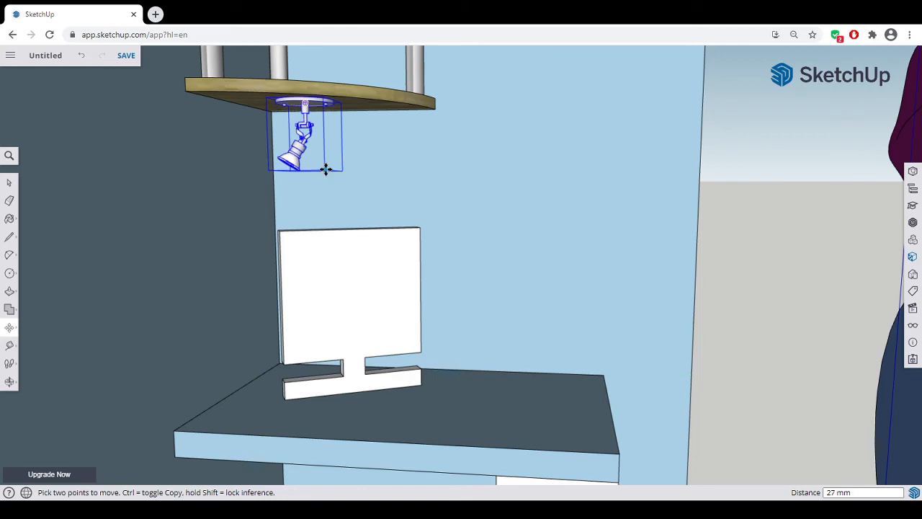
# - Rotate the spotlight horizontally around the centre of its round base so the lamp faces out from the wall corner
pyautogui.moveTo(325, 170); pyautogui.dragTo(330, 220, button='middle')
pyautogui.scroll(4, 323, 188)
pyautogui.scroll(-5, 317, 167)
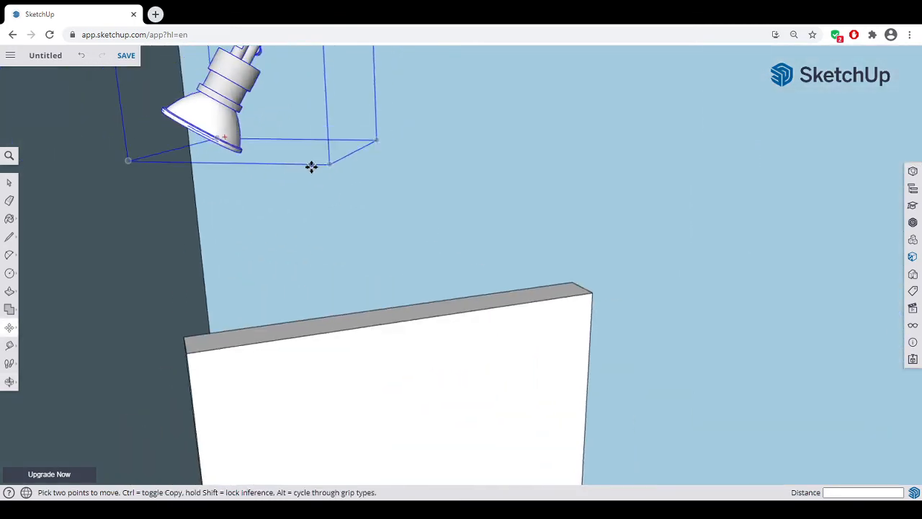
pyautogui.moveTo(303, 87); pyautogui.dragTo(284, 80, button='middle')
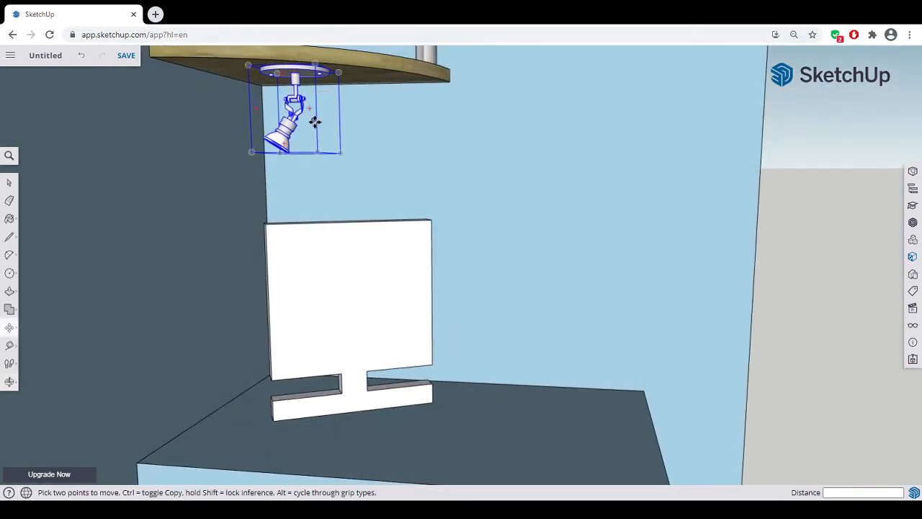
pyautogui.moveTo(312, 119); pyautogui.dragTo(342, 140, button='middle')
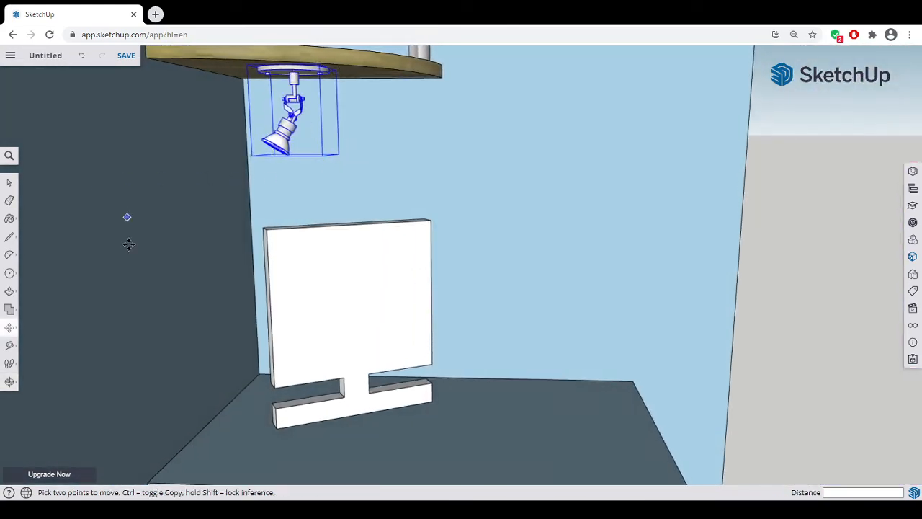
pyautogui.click(12, 329)
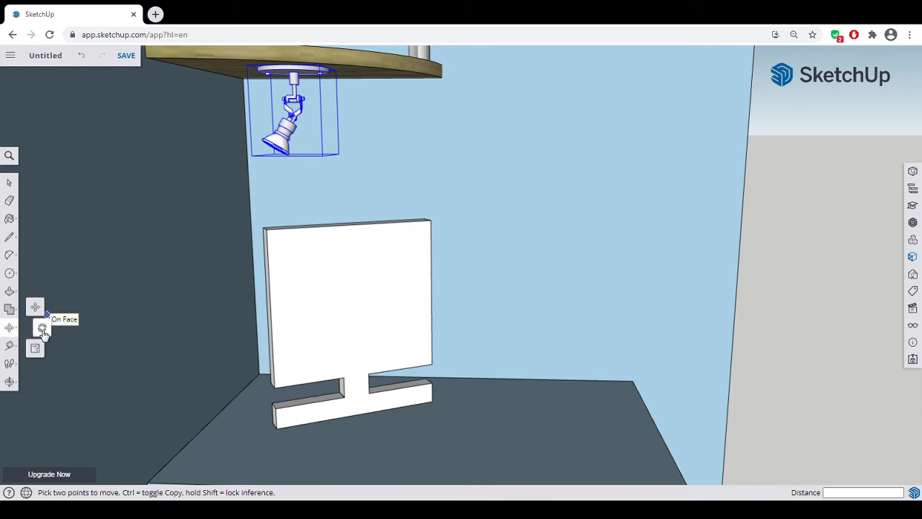
pyautogui.click(39, 323)
pyautogui.moveTo(311, 160); pyautogui.dragTo(304, 186, button='middle')
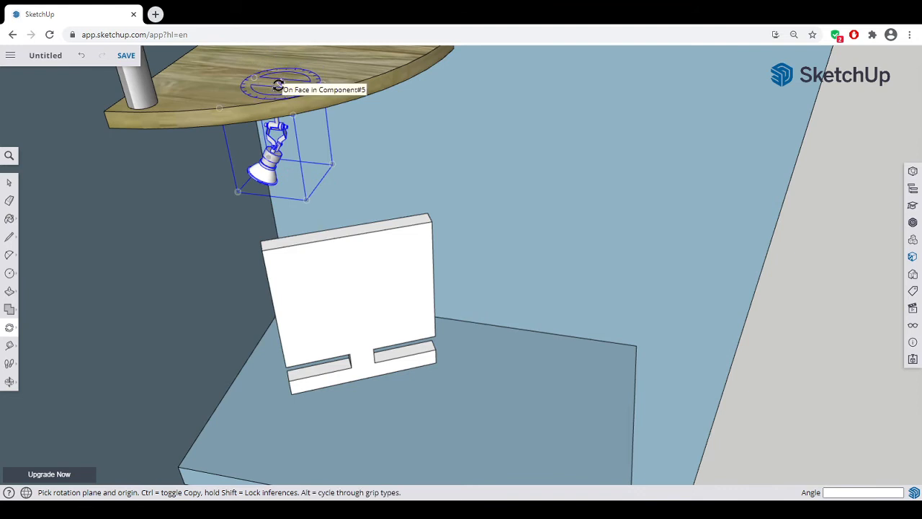
pyautogui.click(279, 83)
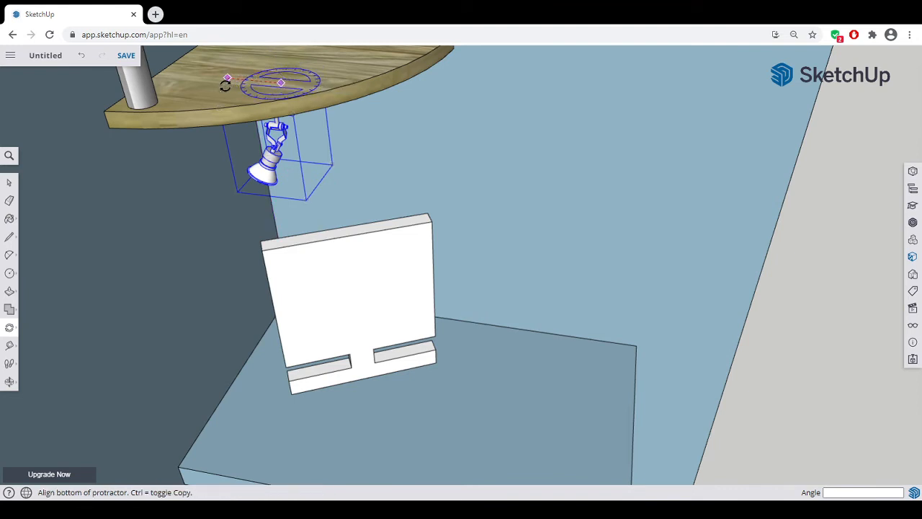
pyautogui.click(226, 81)
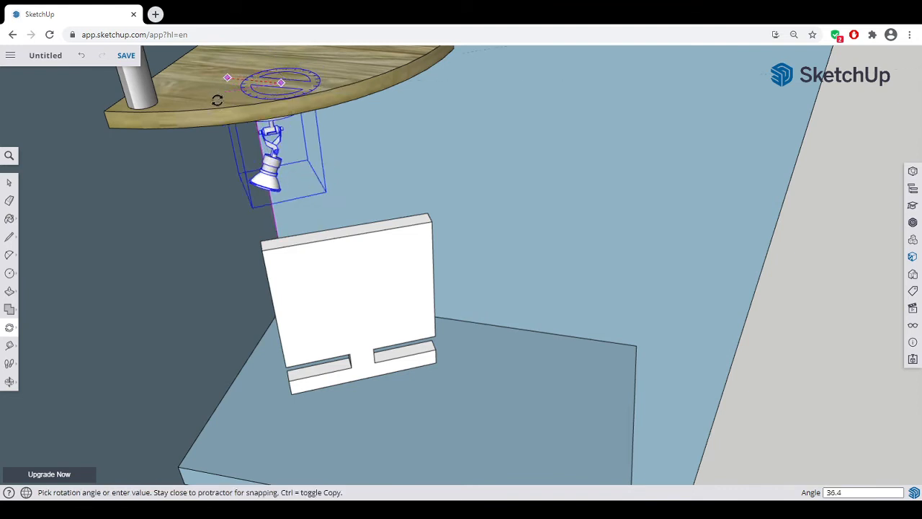
pyautogui.click(255, 119)
# - Shift the spotlight about 15 mm sideways along the underside of the bottom shelf
pyautogui.scroll(3, 335, 148)
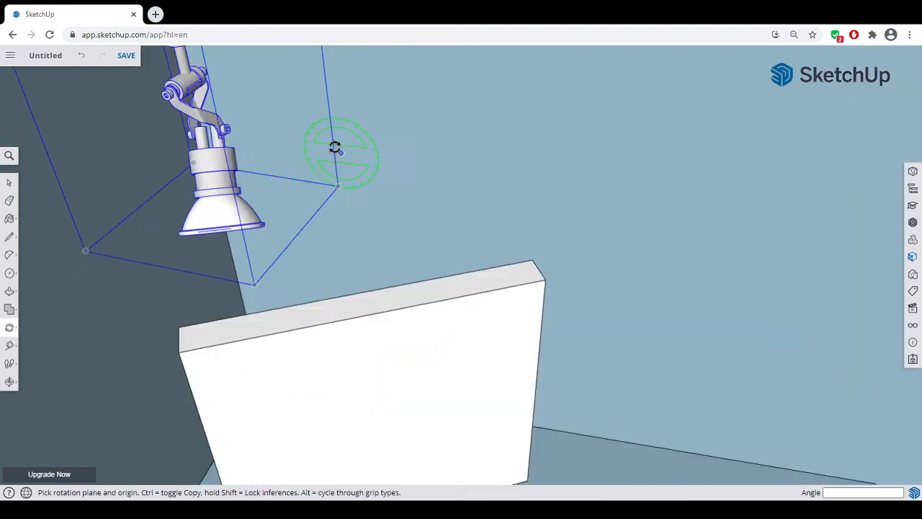
pyautogui.moveTo(335, 147); pyautogui.dragTo(261, 125, button='middle')
pyautogui.scroll(-4, 208, 207)
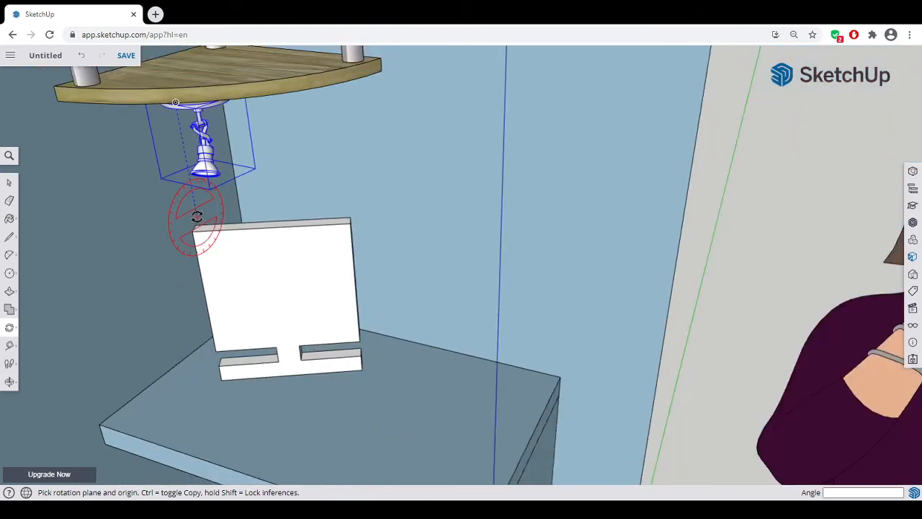
pyautogui.scroll(-3, 197, 217)
pyautogui.moveTo(175, 144); pyautogui.dragTo(311, 71, button='middle')
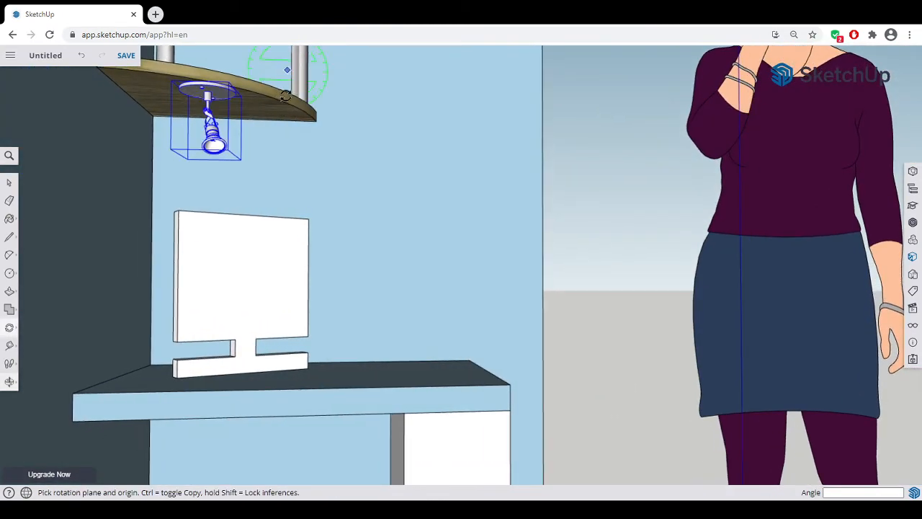
pyautogui.click(35, 309)
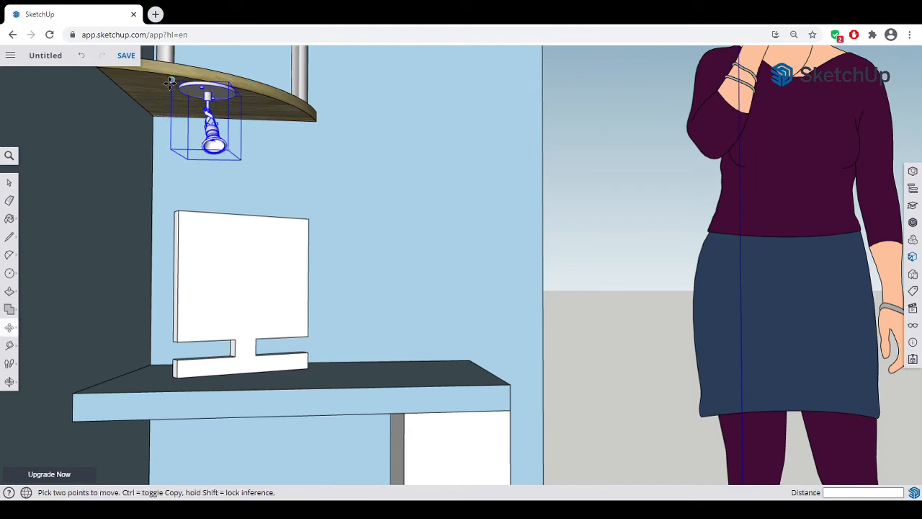
pyautogui.click(170, 82)
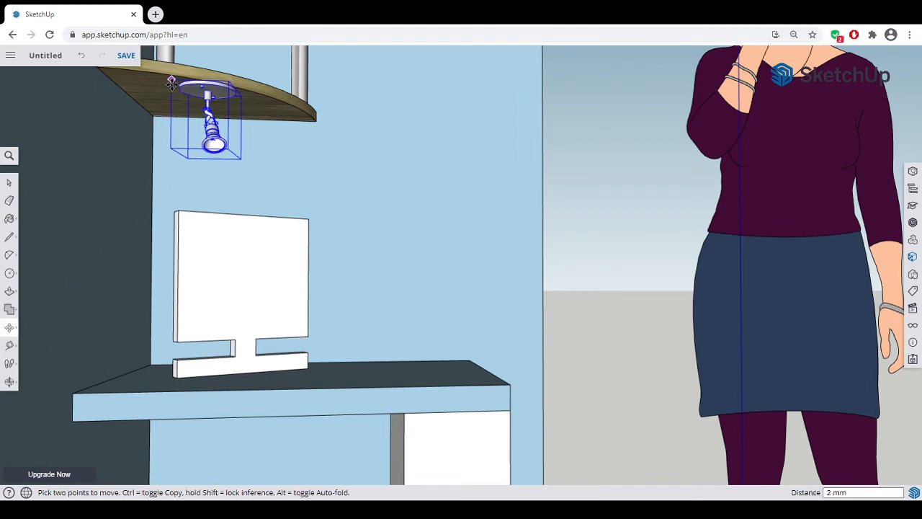
pyautogui.click(178, 82)
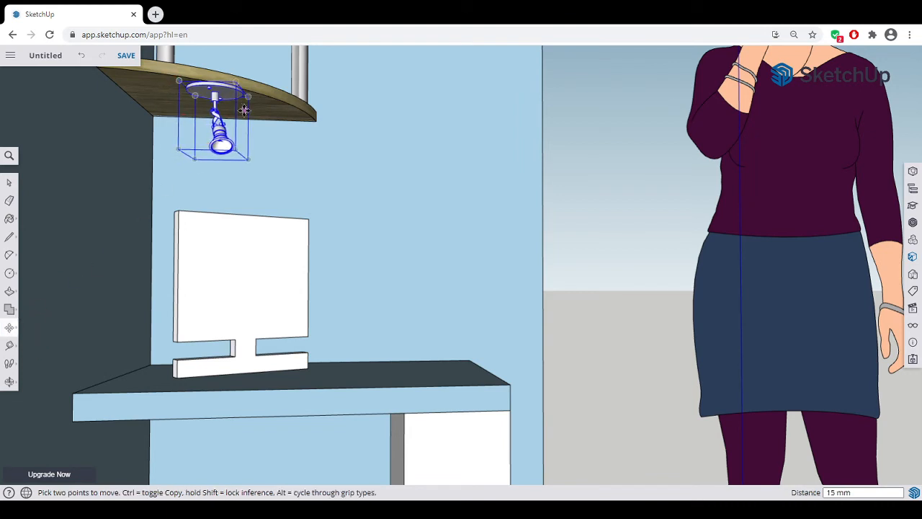
# - Move the spotlight about 54 mm along the shelf's underside, back from the curved front edge
pyautogui.moveTo(244, 110); pyautogui.dragTo(365, 119, button='middle')
pyautogui.scroll(5, 170, 93)
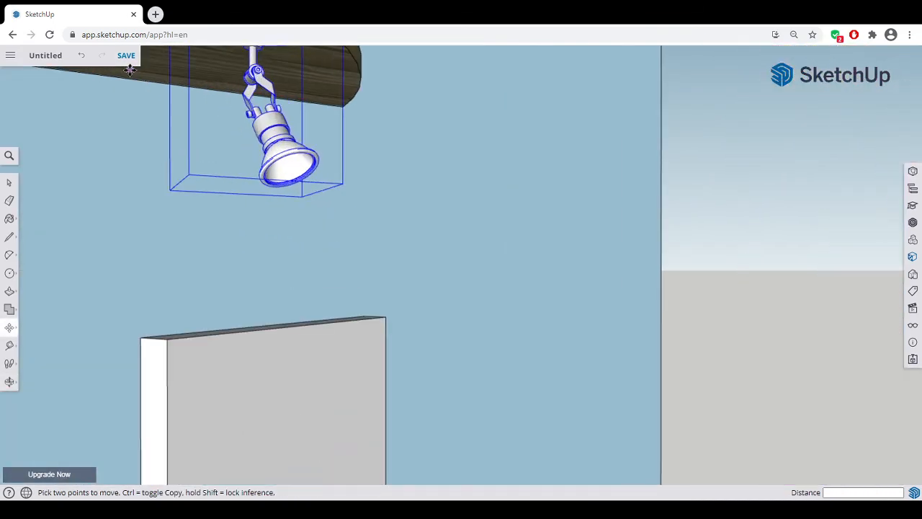
pyautogui.moveTo(129, 69); pyautogui.dragTo(127, 211, button='middle')
pyautogui.press('m')
pyautogui.click(167, 203)
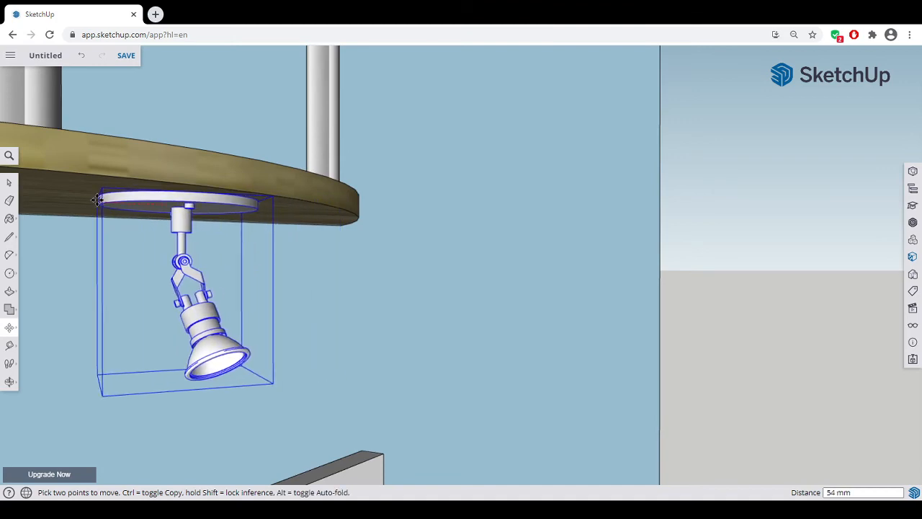
pyautogui.click(96, 199)
# - Move the docked phone model from the floor about 2095 mm onto the top face of the bottom shelf
pyautogui.moveTo(315, 221); pyautogui.dragTo(108, 319, button='middle')
pyautogui.scroll(-3, 271, 312)
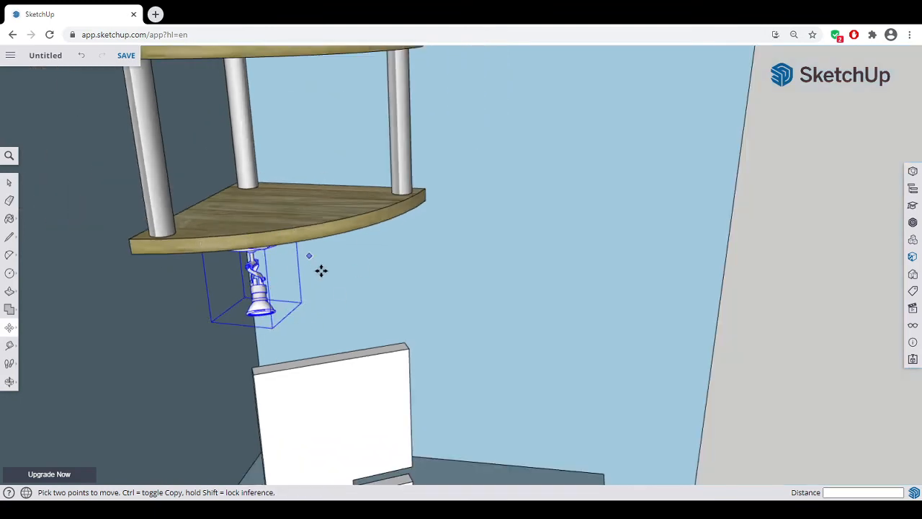
pyautogui.scroll(-6, 322, 270)
pyautogui.scroll(2, 665, 428)
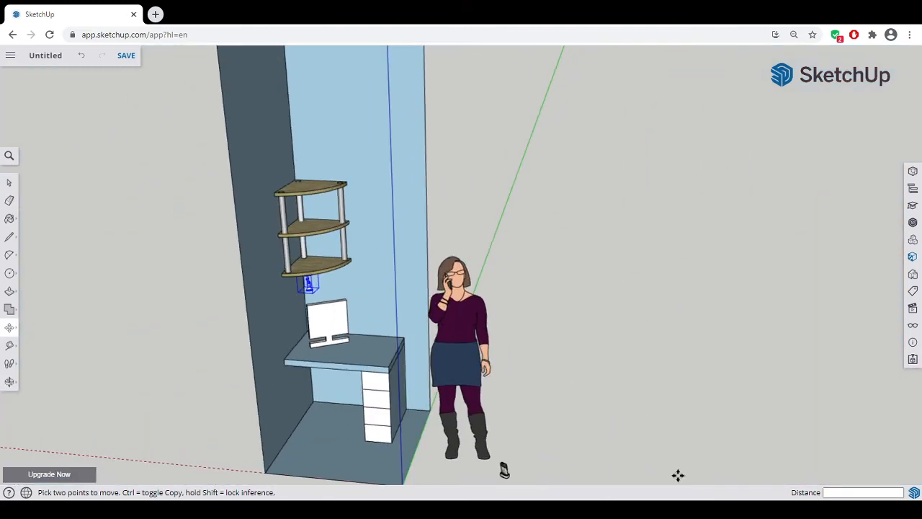
pyautogui.click(8, 182)
pyautogui.scroll(2, 508, 479)
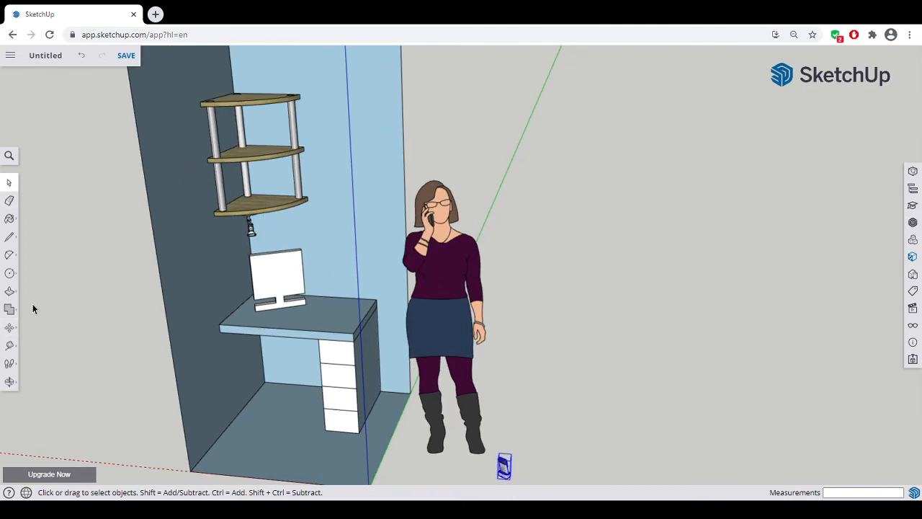
pyautogui.click(9, 327)
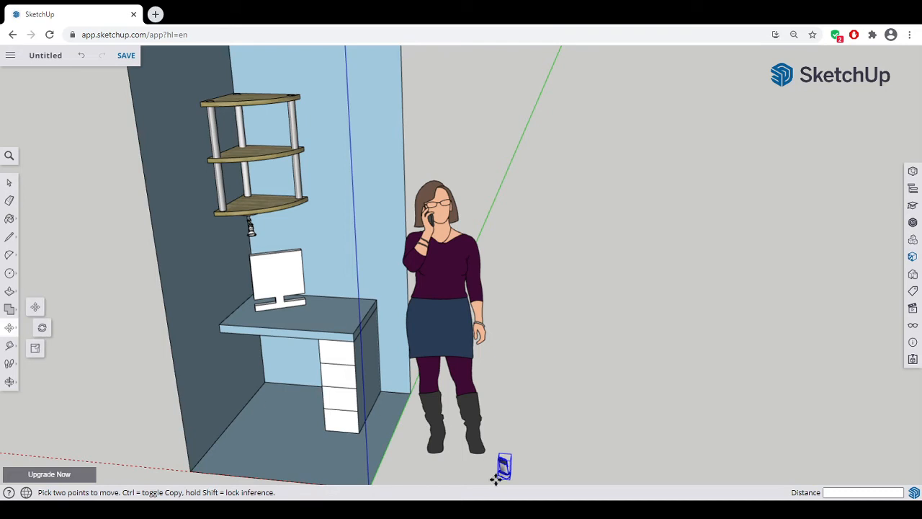
pyautogui.click(500, 479)
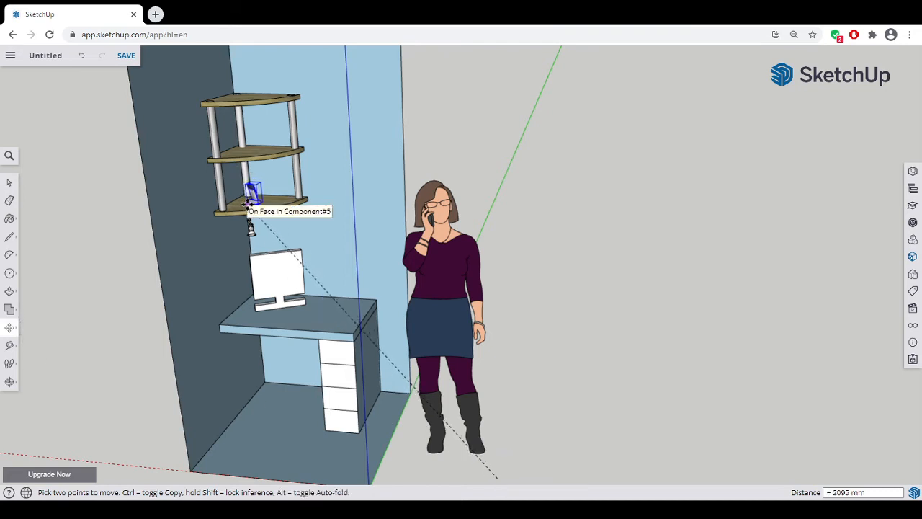
pyautogui.click(249, 203)
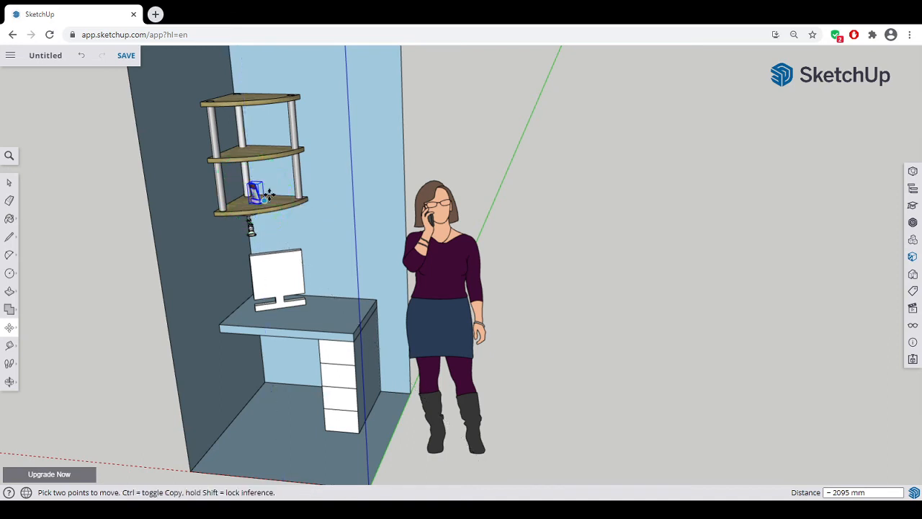
# - Rotate the docked phone about 82.6 degrees on the bottom shelf so its screen faces the front
pyautogui.scroll(5, 263, 196)
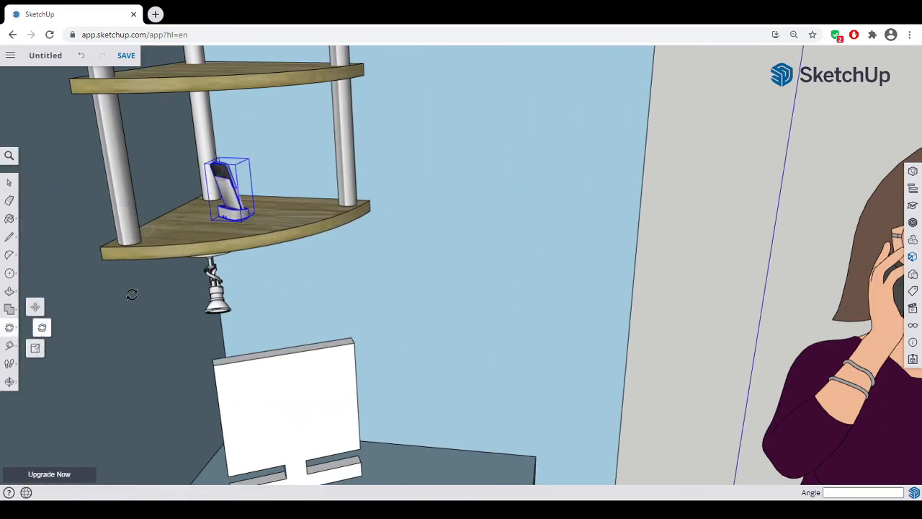
pyautogui.click(42, 330)
pyautogui.click(243, 225)
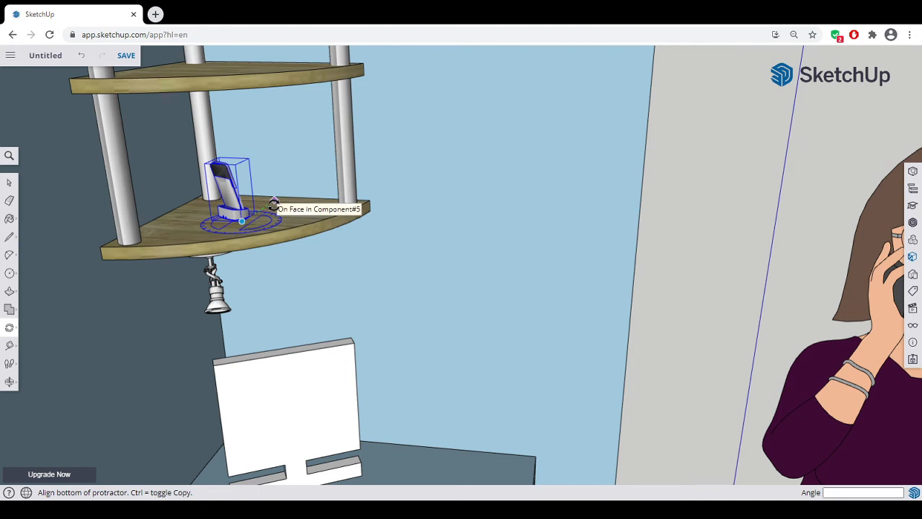
pyautogui.click(265, 202)
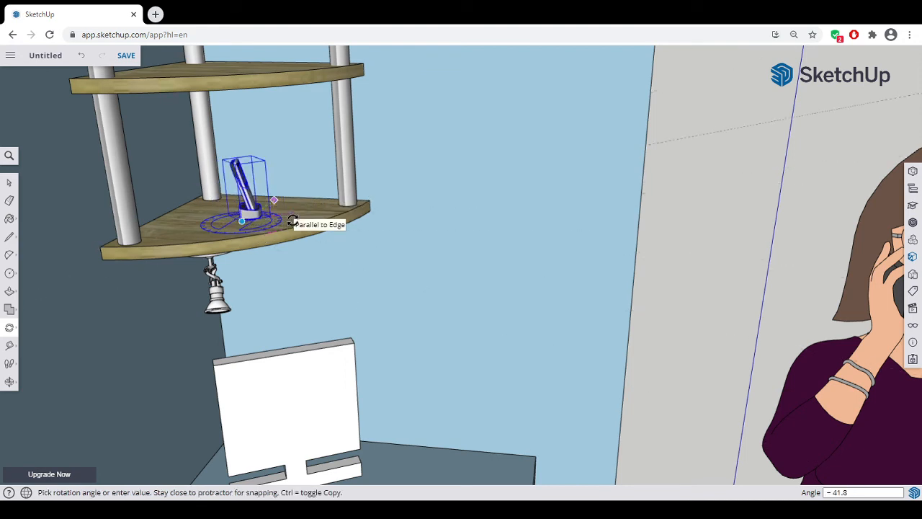
pyautogui.click(294, 224)
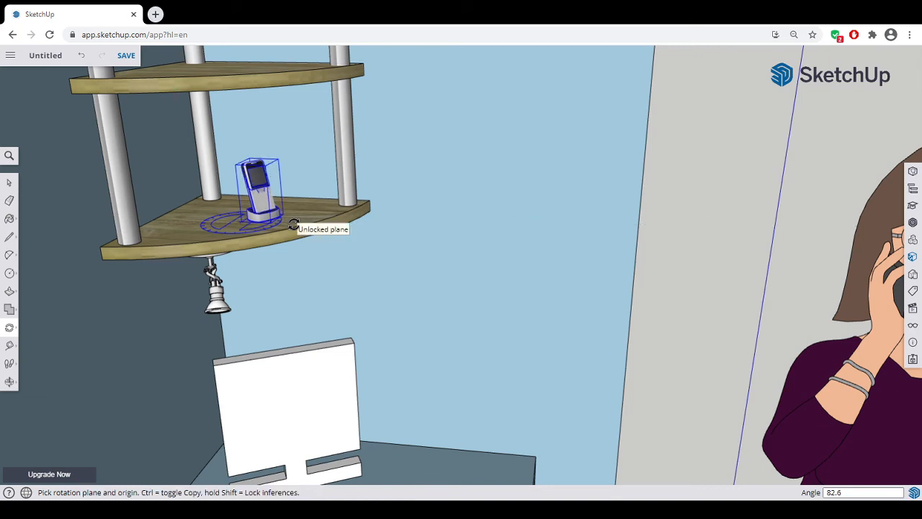
# - Draw a rectangle about 82 by 39 mm on the light-blue wall, standing on the top shelf's back edge at its outer end
pyautogui.scroll(-2, 330, 317)
pyautogui.scroll(-4, 330, 317)
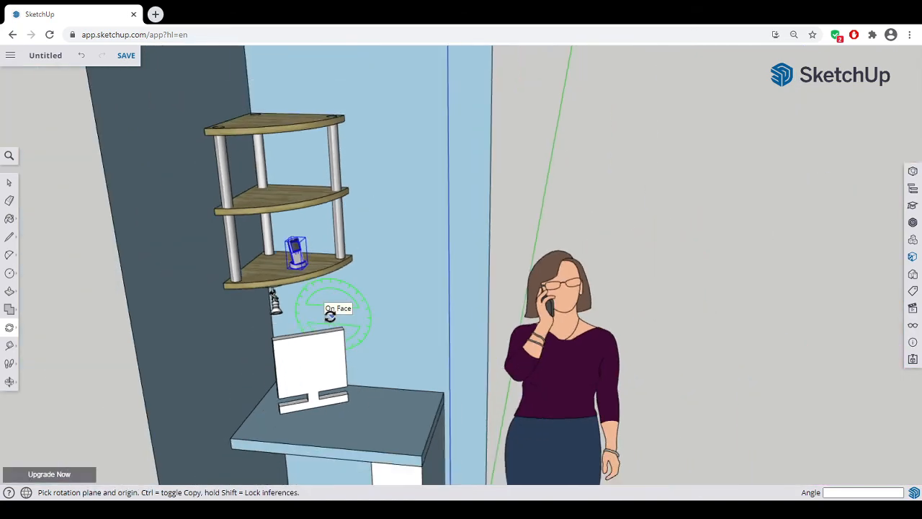
pyautogui.moveTo(582, 325); pyautogui.dragTo(542, 321, button='middle')
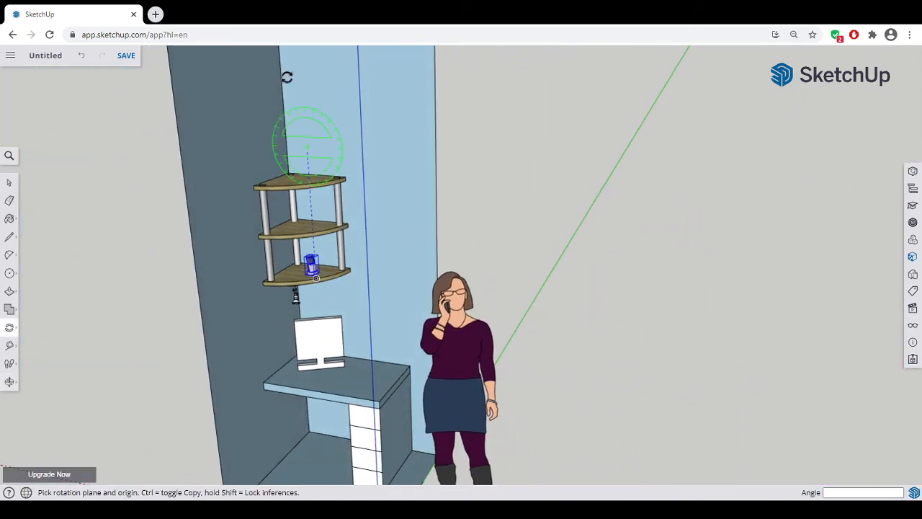
pyautogui.scroll(5, 277, 94)
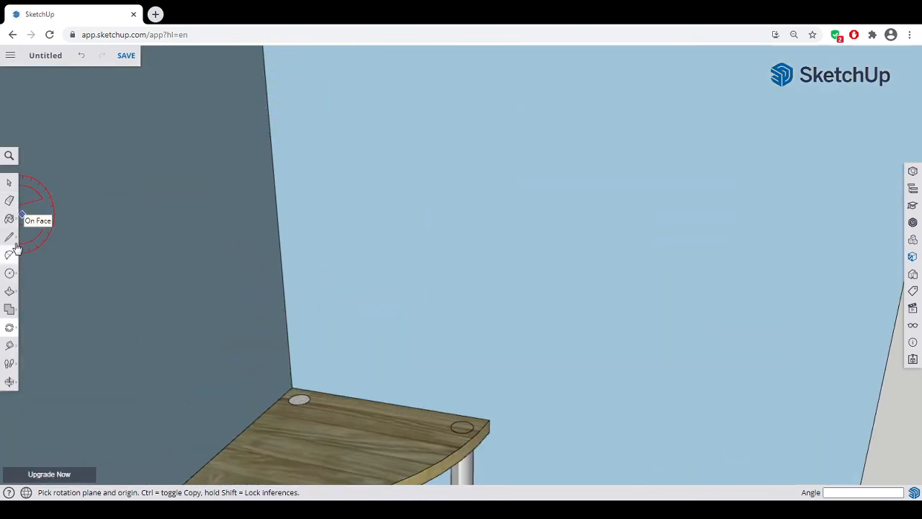
pyautogui.click(10, 291)
pyautogui.click(10, 308)
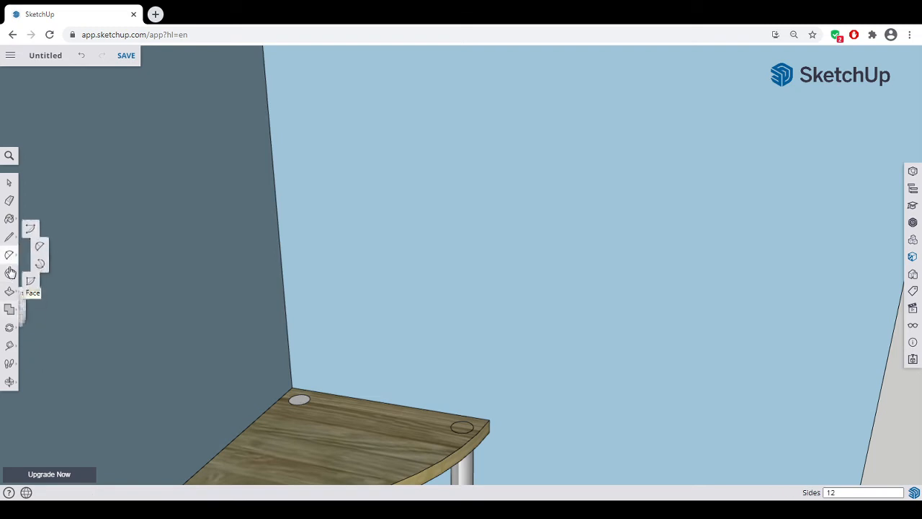
pyautogui.click(10, 274)
pyautogui.click(35, 231)
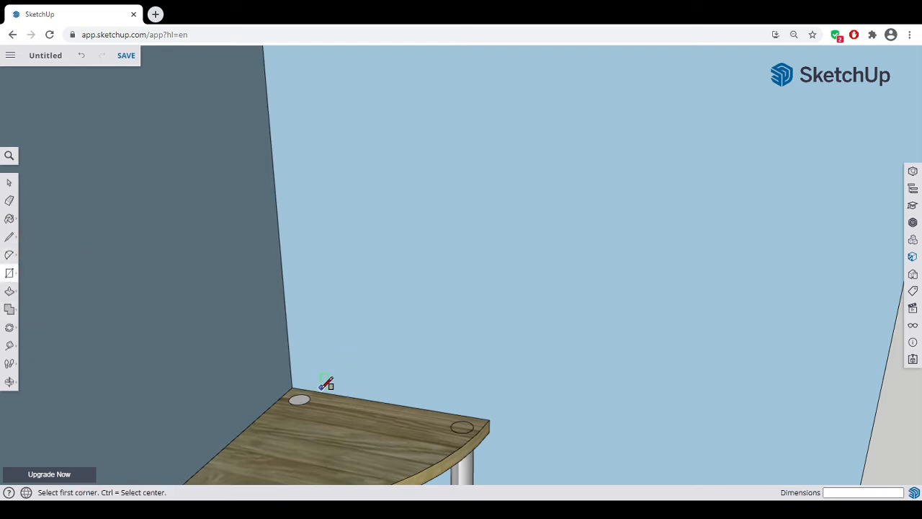
pyautogui.click(469, 416)
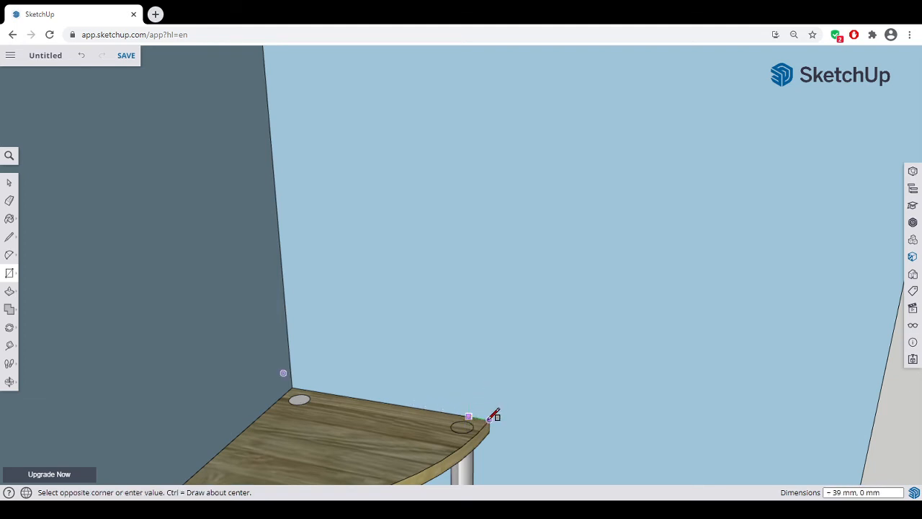
pyautogui.click(487, 376)
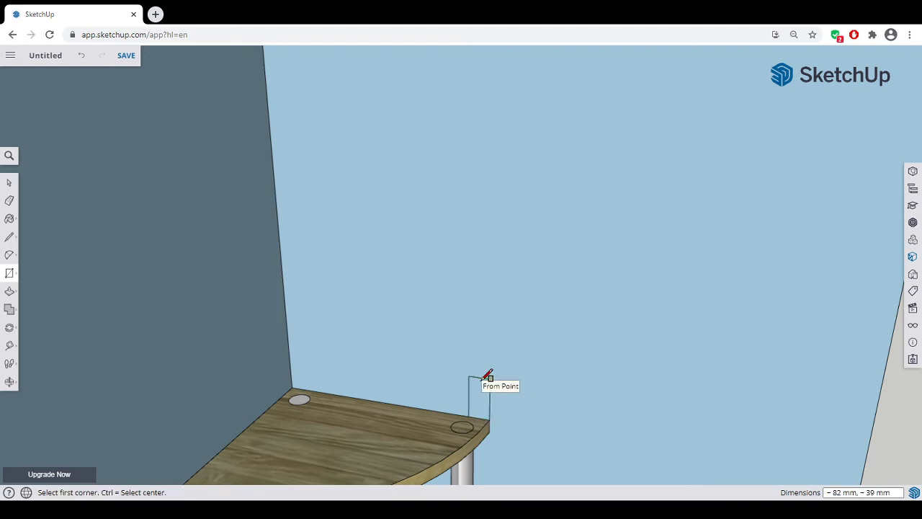
# - Draw a rectangle about 74 by 46 mm on the dark wall, starting from the top shelf's front corner
pyautogui.scroll(-2, 225, 412)
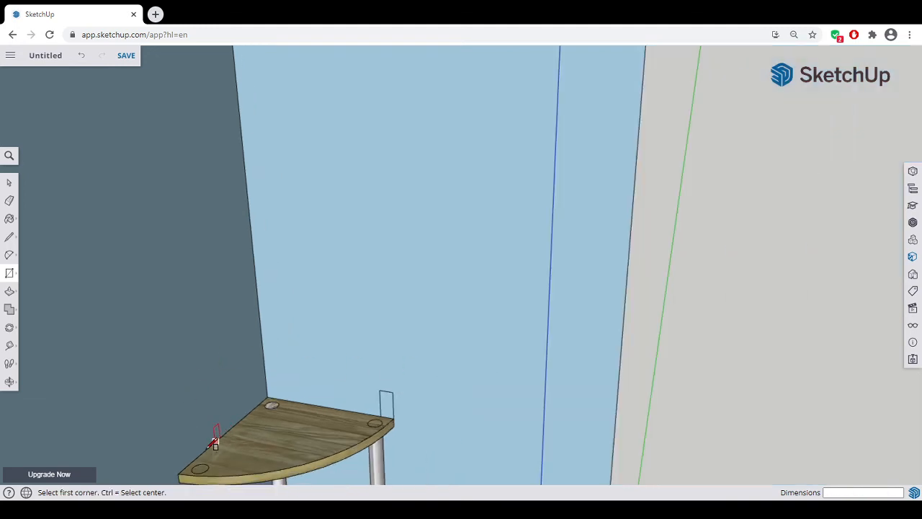
pyautogui.click(177, 473)
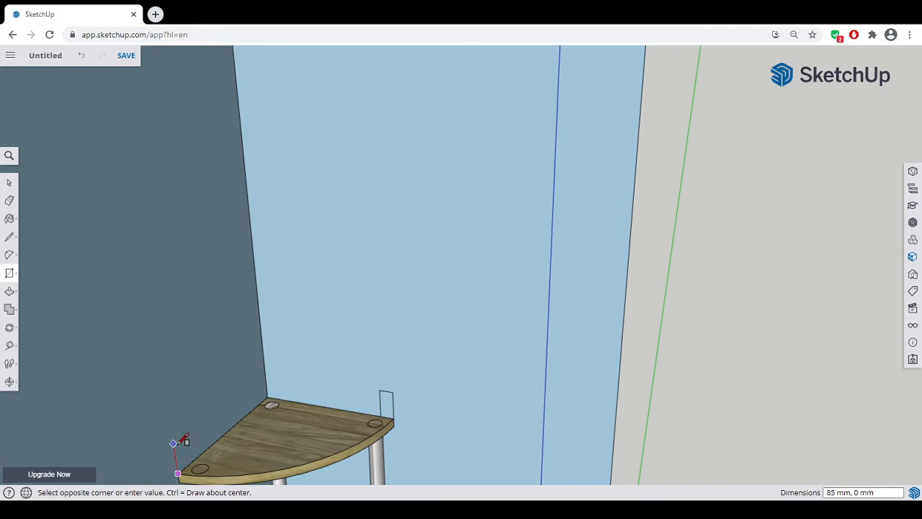
pyautogui.click(187, 436)
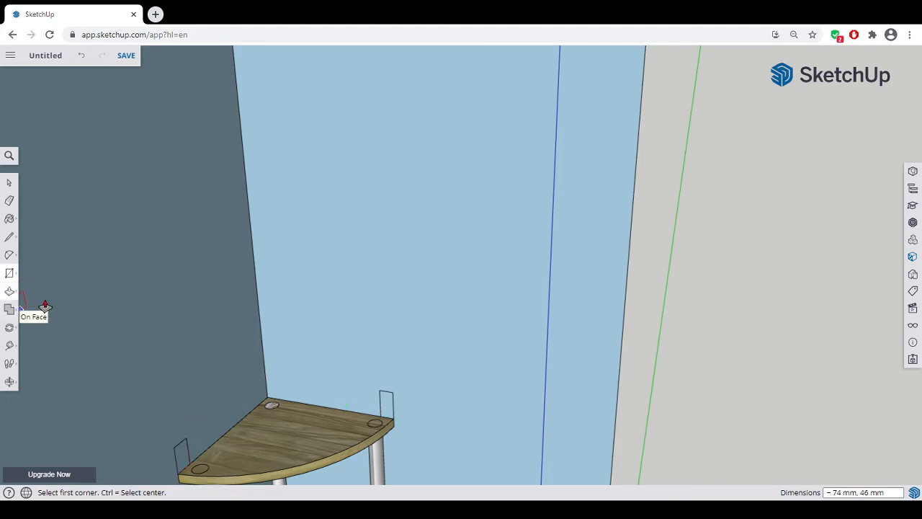
# - Try to extrude the rectangle on the light-blue wall about 10 mm, and undo the extrusion
pyautogui.click(386, 410)
pyautogui.click(386, 413)
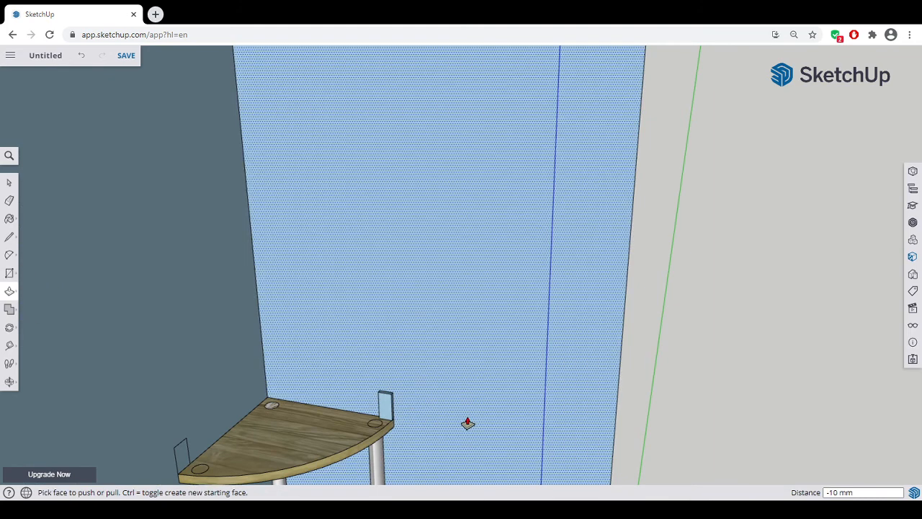
pyautogui.scroll(4, 446, 446)
pyautogui.moveTo(321, 425); pyautogui.dragTo(74, 325, button='middle')
pyautogui.click(9, 237)
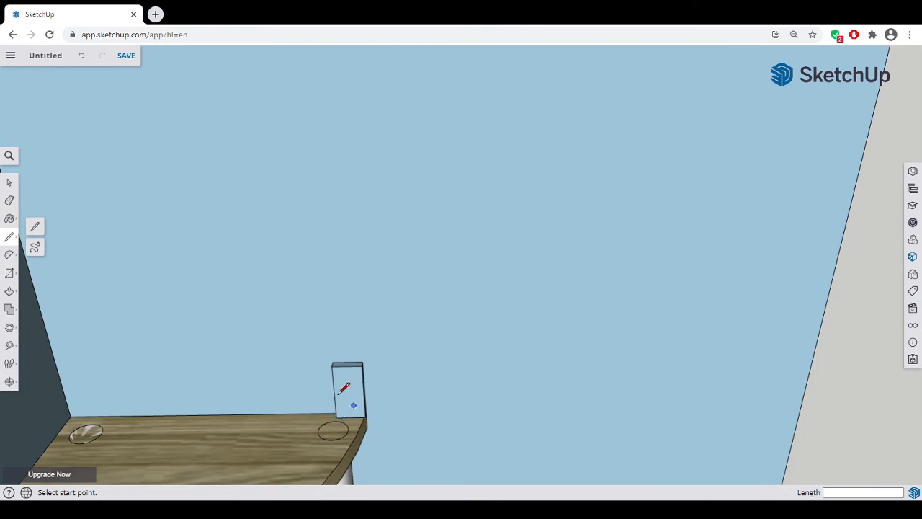
pyautogui.click(84, 57)
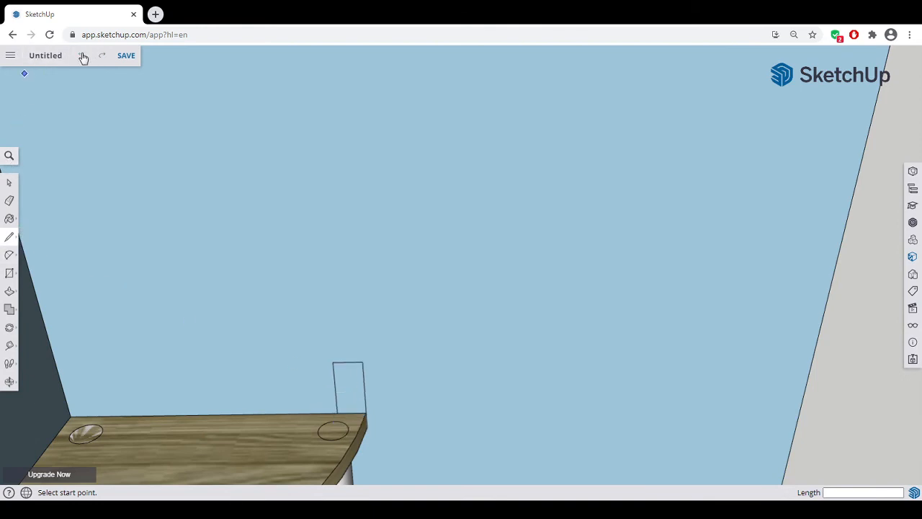
# - Draw a rectangle about 79 by 39 mm on the light-blue wall, inward from the shelf's outer end, and extrude it about 12 mm
pyautogui.click(9, 273)
pyautogui.click(307, 412)
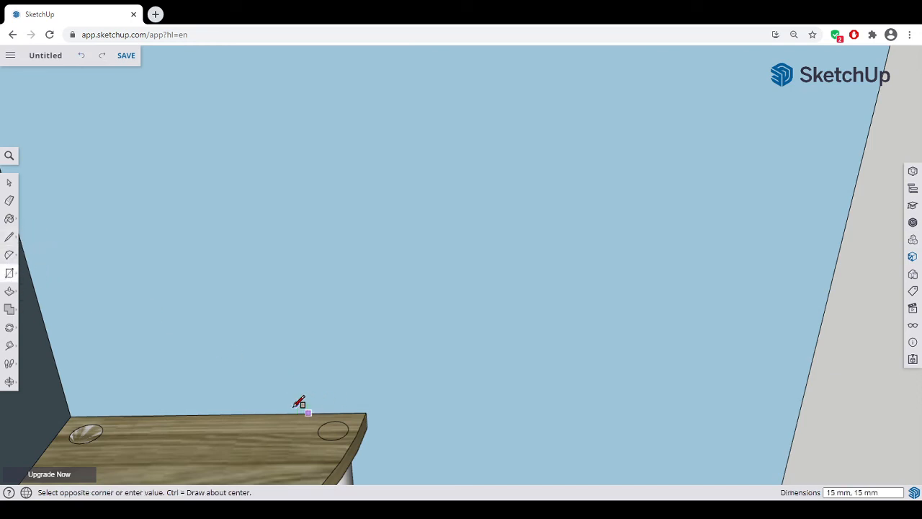
pyautogui.click(280, 361)
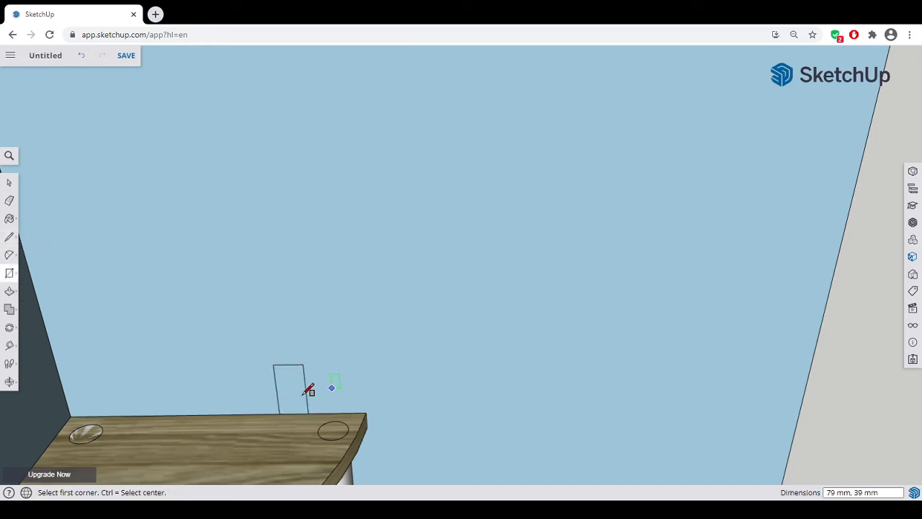
pyautogui.click(10, 291)
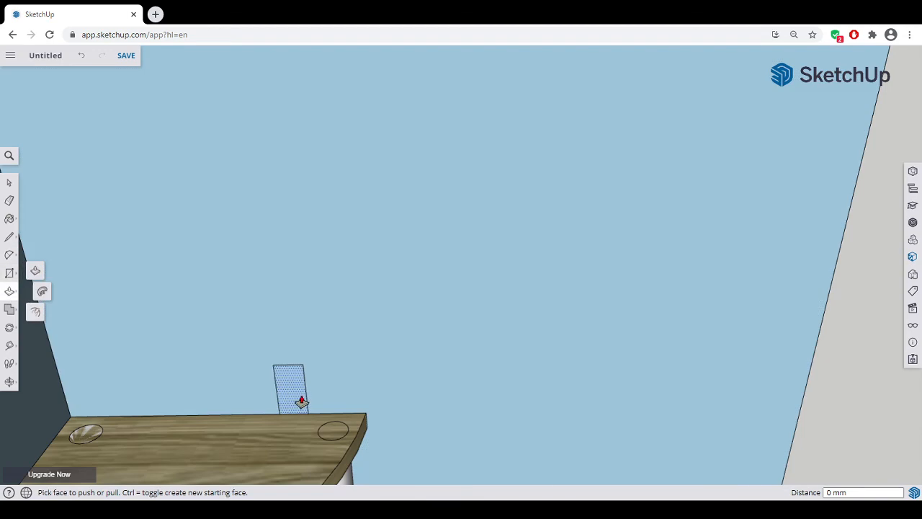
pyautogui.moveTo(301, 401); pyautogui.dragTo(301, 406)
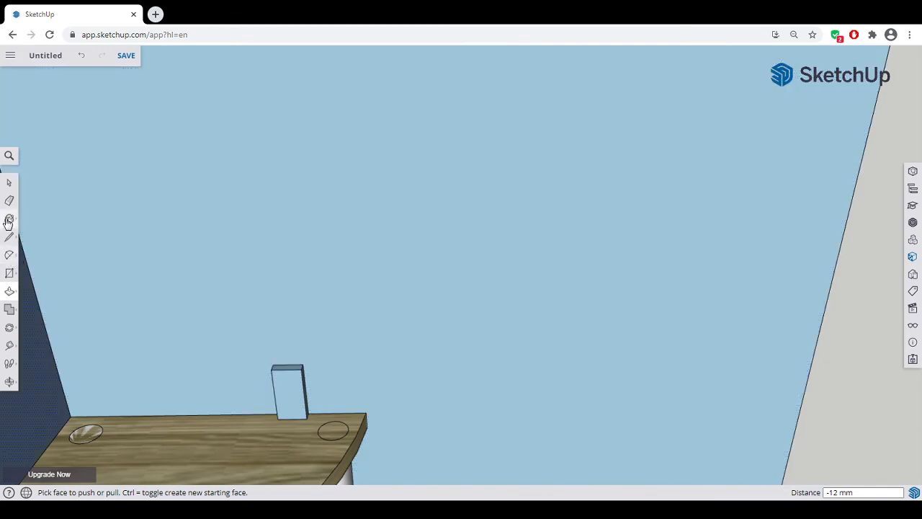
# - Split the upright plate's front face with a 39 mm line near its base and extrude the lower strip forward as the bracket's foot
pyautogui.click(11, 239)
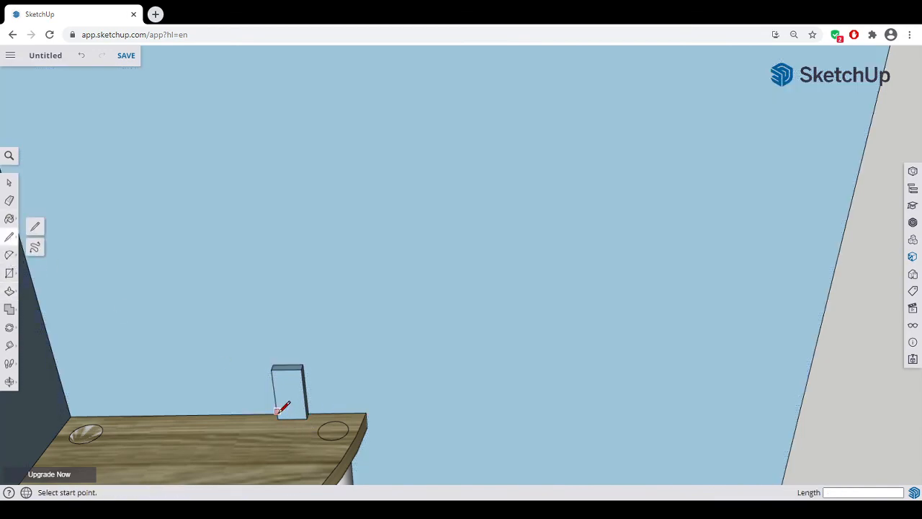
pyautogui.click(277, 410)
pyautogui.click(306, 411)
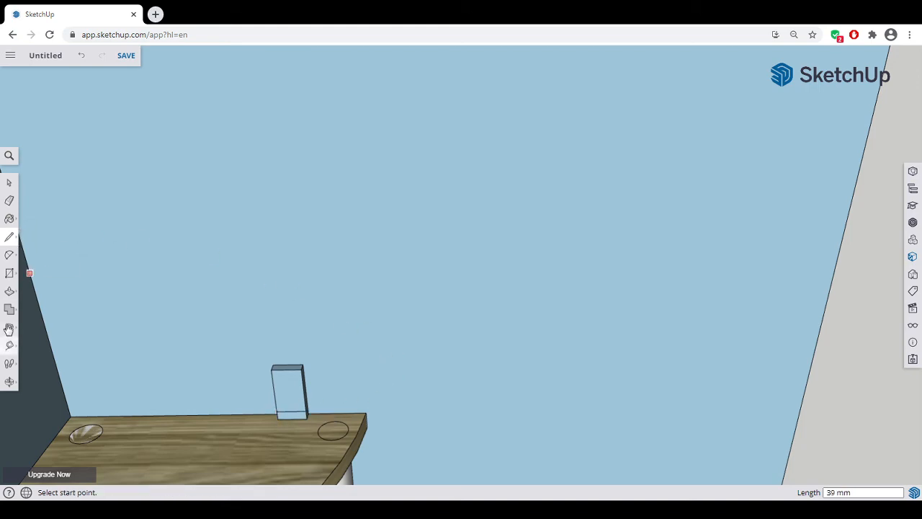
pyautogui.click(9, 291)
pyautogui.click(292, 417)
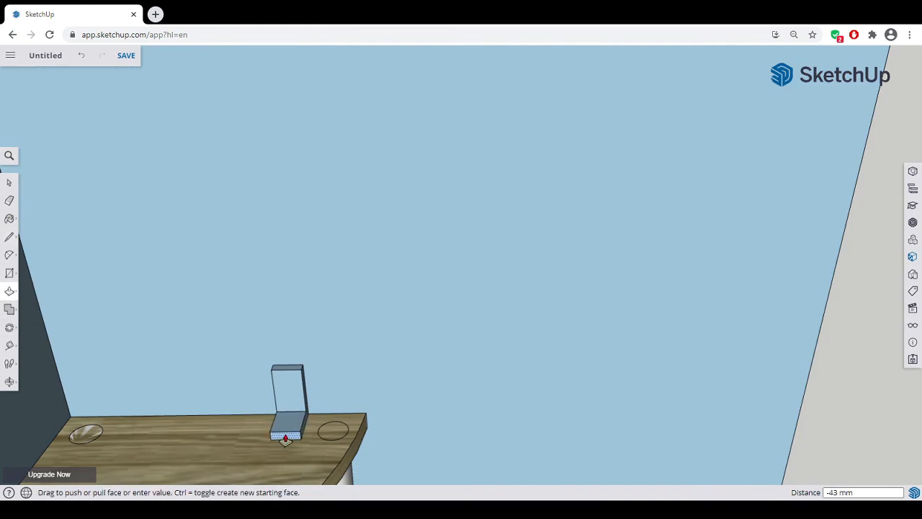
pyautogui.click(281, 446)
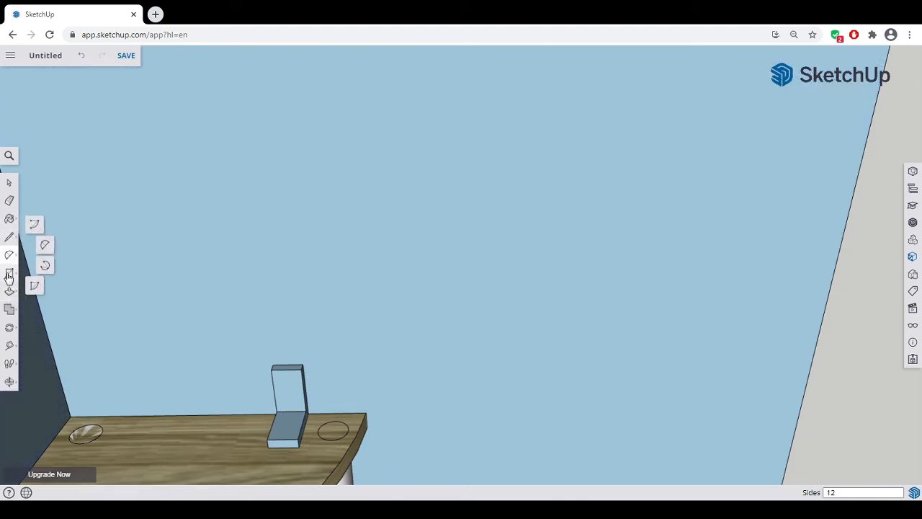
# - Draw a circle of about 11 mm radius on the bracket's upright face and one of about 8 mm radius on its foot
pyautogui.click(9, 272)
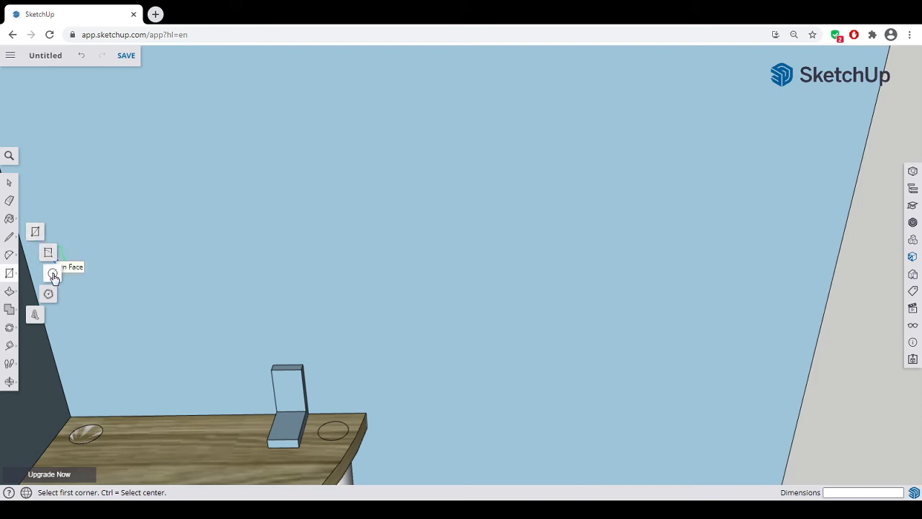
pyautogui.click(53, 273)
pyautogui.click(289, 389)
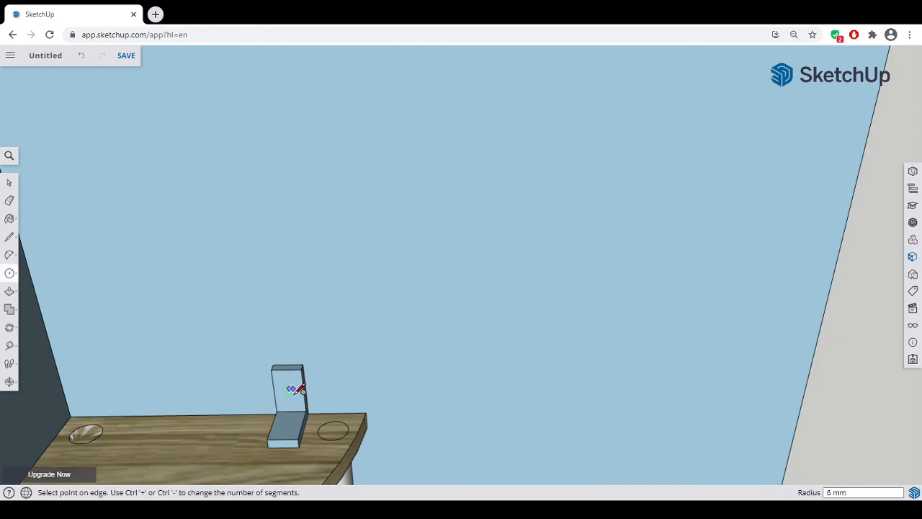
pyautogui.click(302, 392)
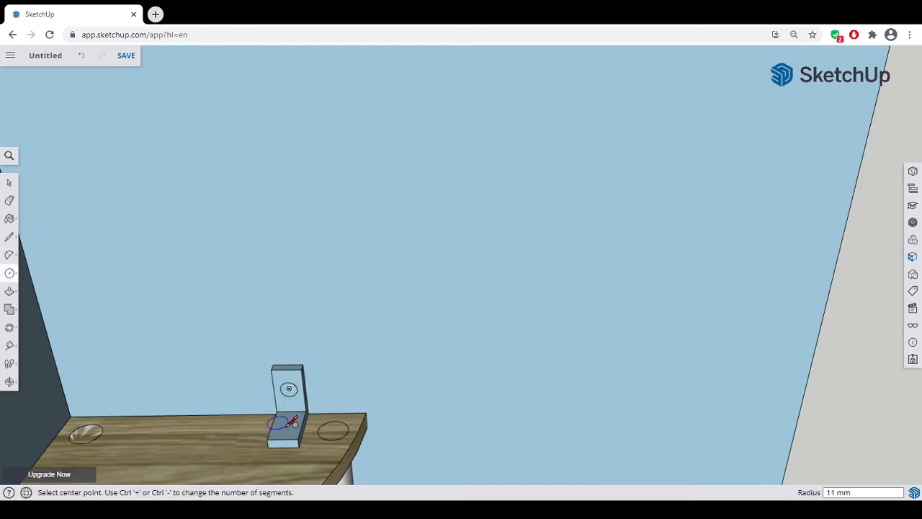
pyautogui.scroll(3, 296, 424)
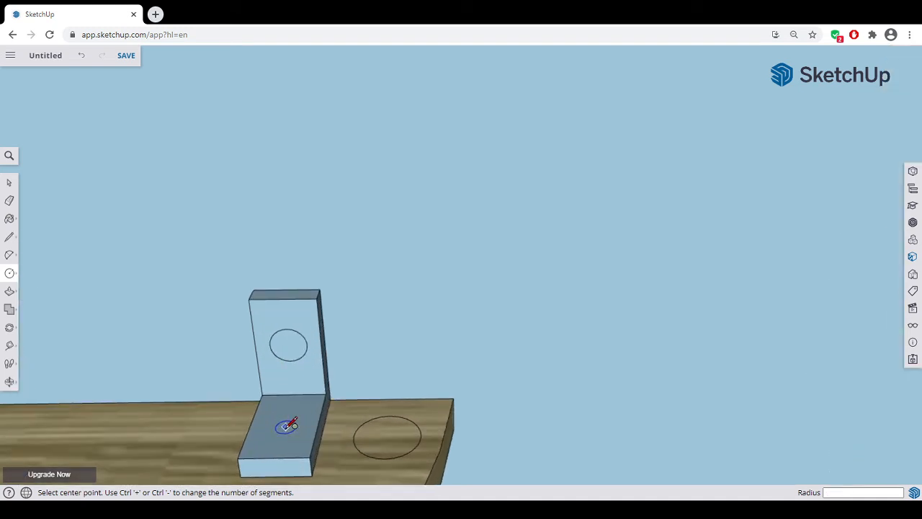
pyautogui.click(288, 426)
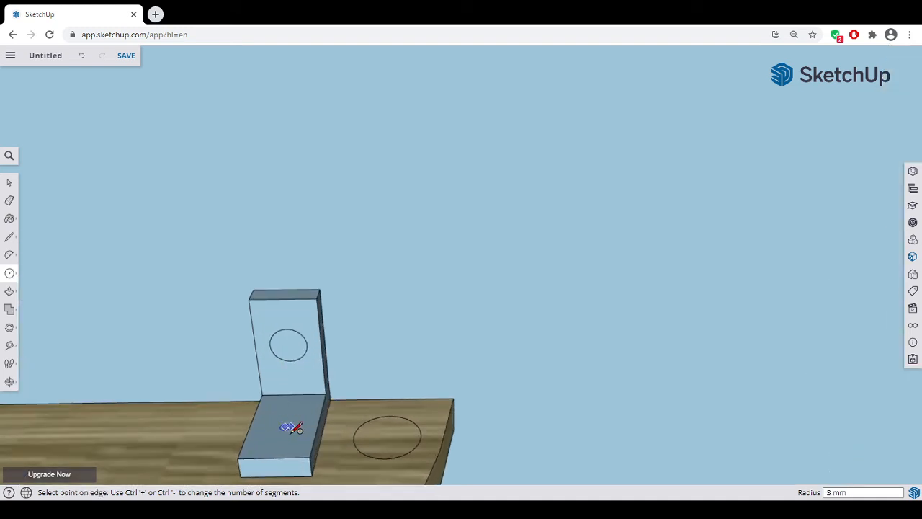
# - Draw two crossing diameter lines through each circle on the bracket's upright and foot to represent cross-head screws
pyautogui.click(9, 236)
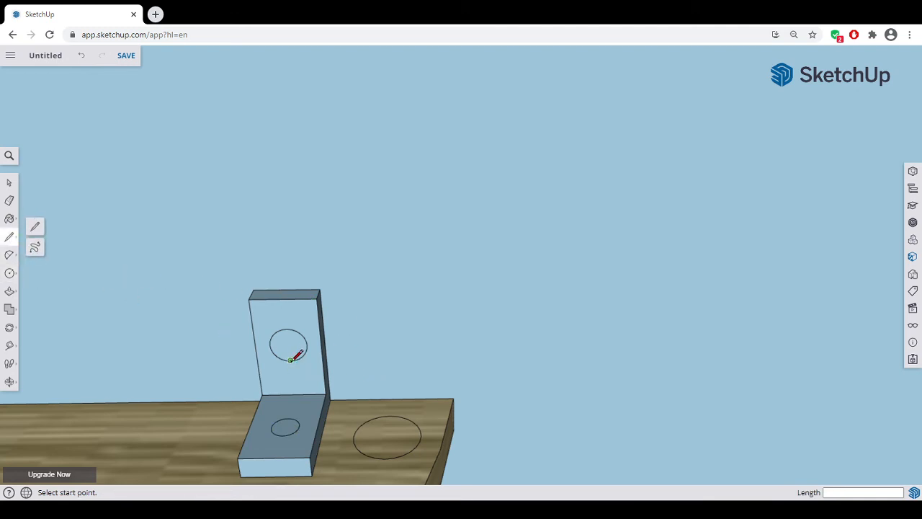
pyautogui.click(289, 361)
pyautogui.click(288, 329)
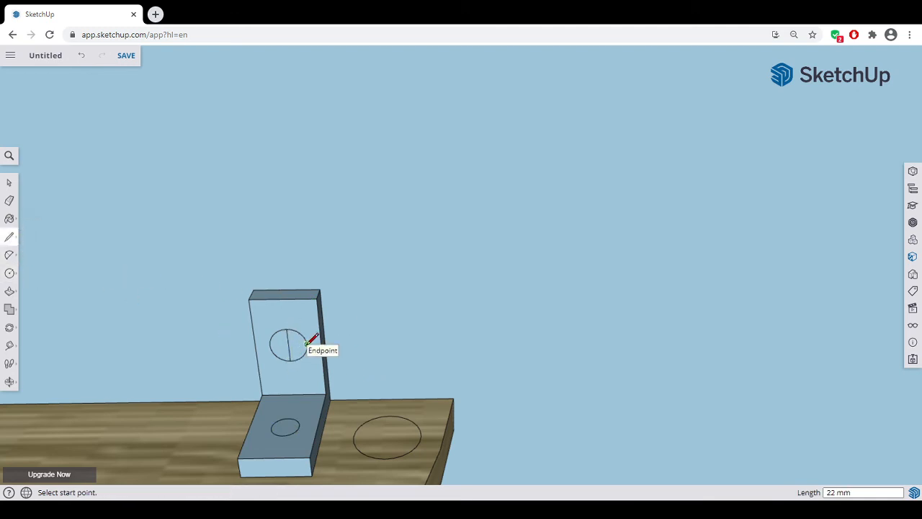
pyautogui.click(308, 345)
pyautogui.click(270, 345)
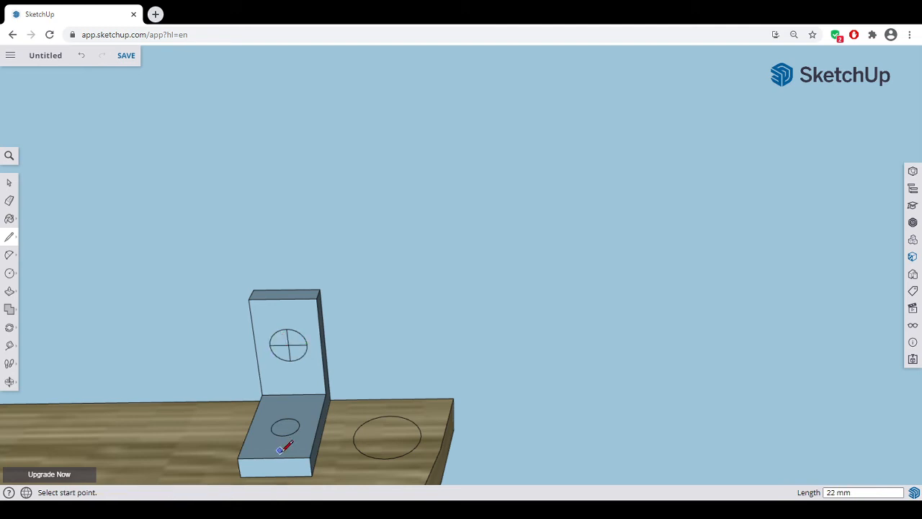
pyautogui.click(283, 435)
pyautogui.click(288, 418)
pyautogui.click(299, 425)
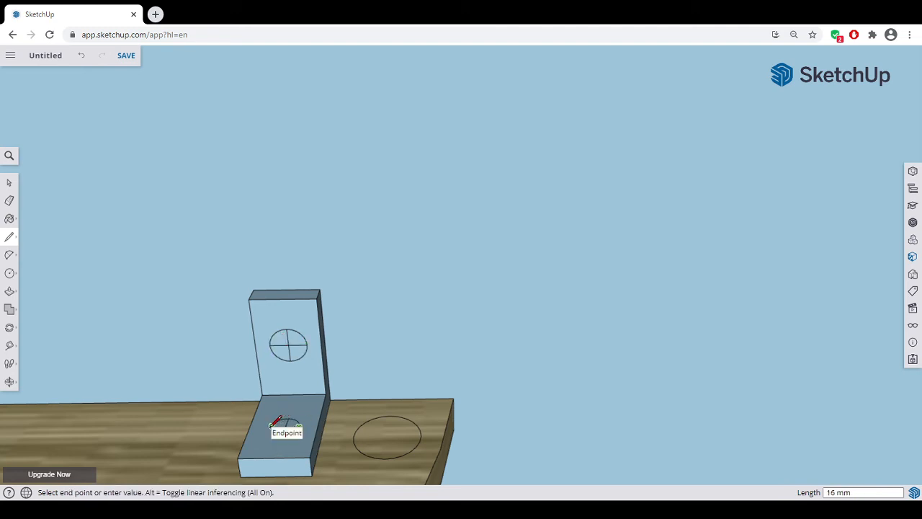
pyautogui.click(272, 428)
# - Select the whole L-shaped bracket on the top shelf and make it a component with the default settings
pyautogui.scroll(-10, 297, 429)
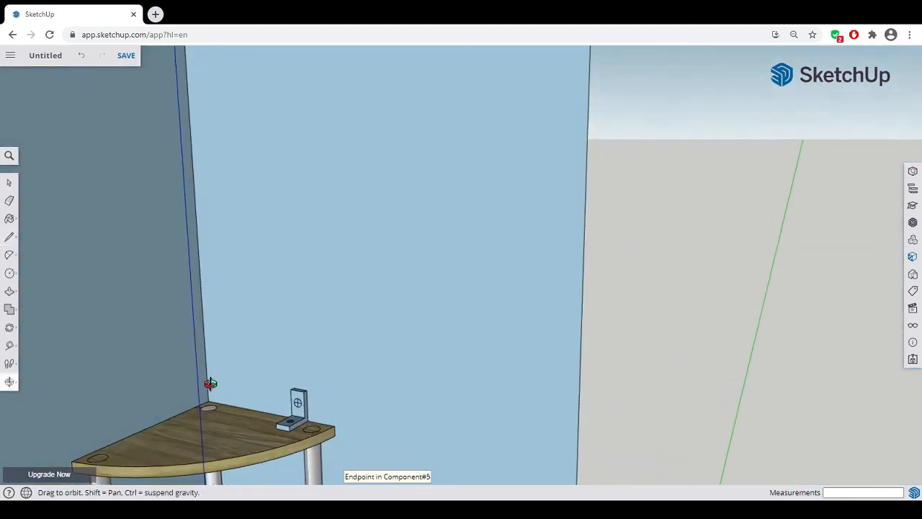
pyautogui.scroll(-2, 291, 450)
pyautogui.scroll(7, 310, 459)
pyautogui.moveTo(311, 459); pyautogui.dragTo(403, 481, button='middle')
pyautogui.click(9, 182)
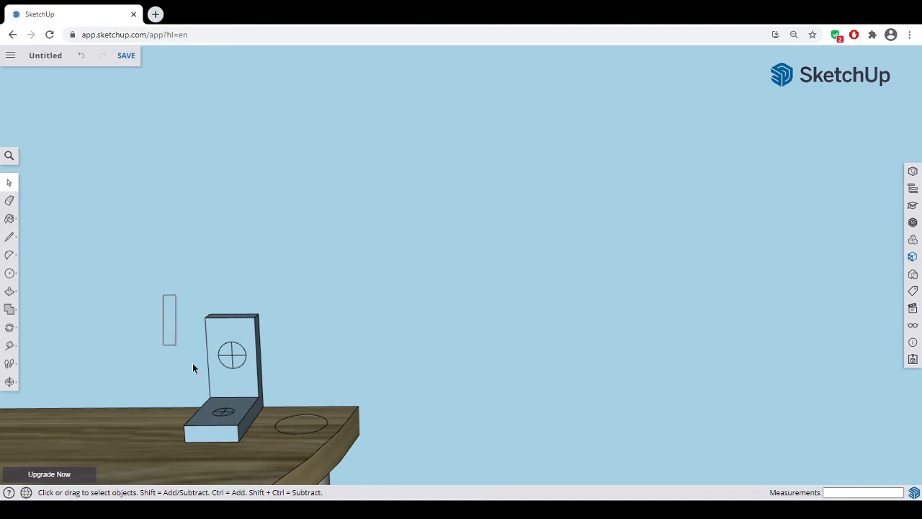
pyautogui.moveTo(193, 367)
pyautogui.mouseDown()
pyautogui.moveTo(291, 459)
pyautogui.moveTo(273, 453)
pyautogui.mouseUp()
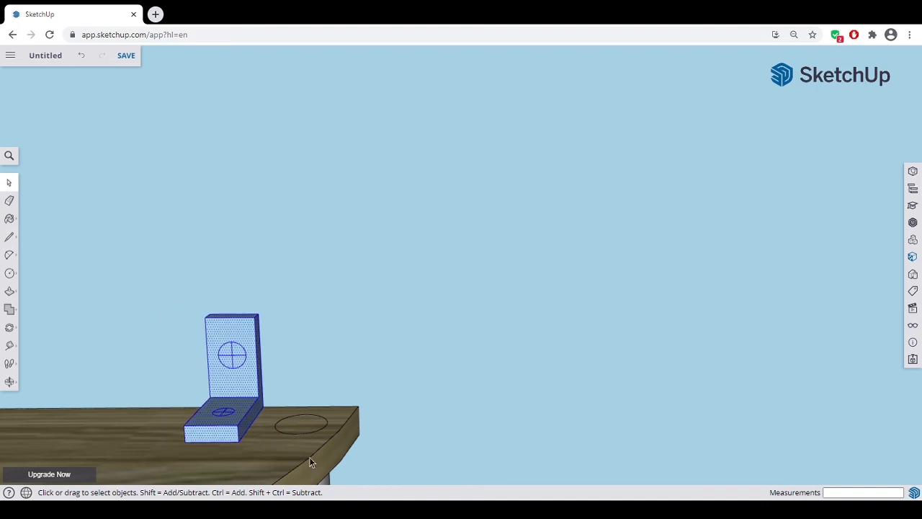
pyautogui.rightClick(248, 381)
pyautogui.click(295, 313)
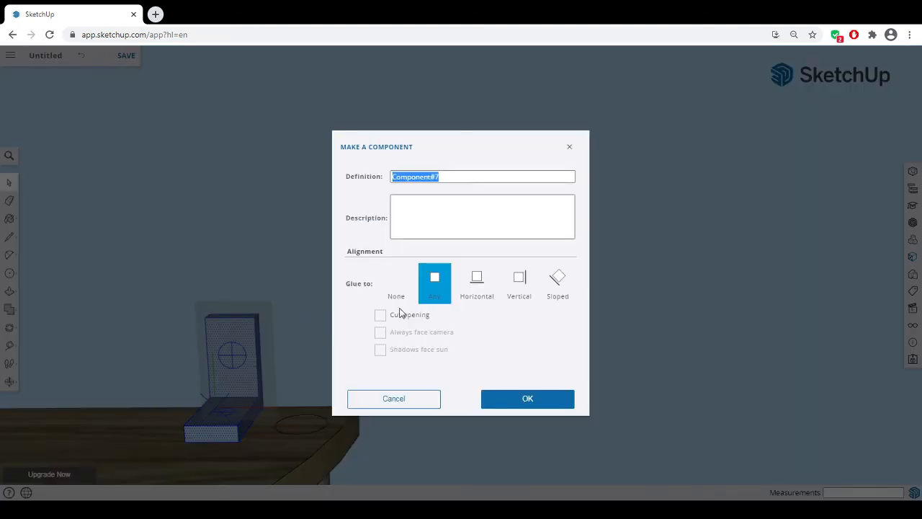
pyautogui.click(535, 401)
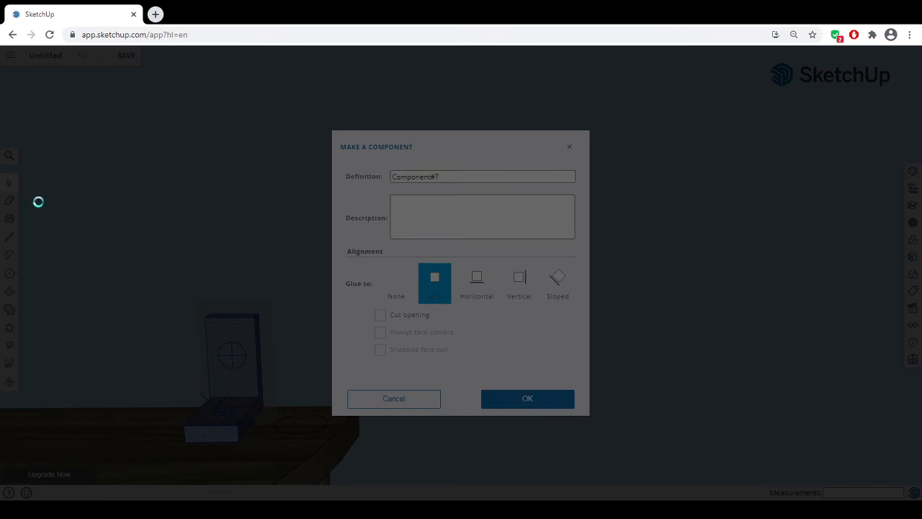
# - Copy the bracket component from the top shelf straight down onto the middle shelf, using its foot corner as the base point
pyautogui.scroll(-3, 406, 425)
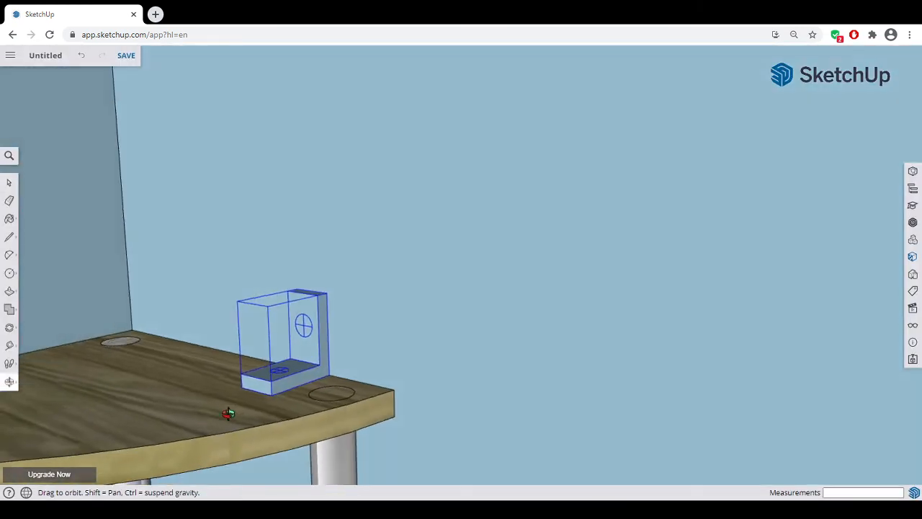
pyautogui.scroll(-5, 381, 440)
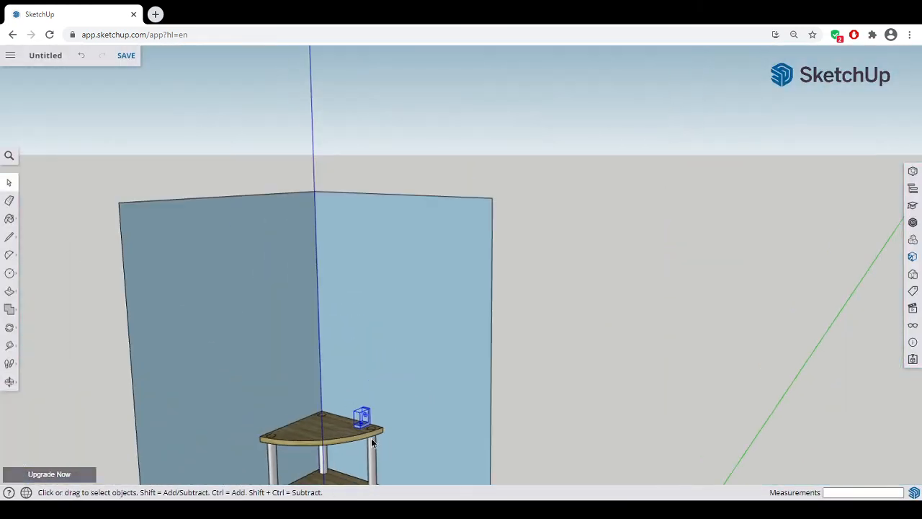
pyautogui.moveTo(383, 439); pyautogui.dragTo(404, 310, button='middle')
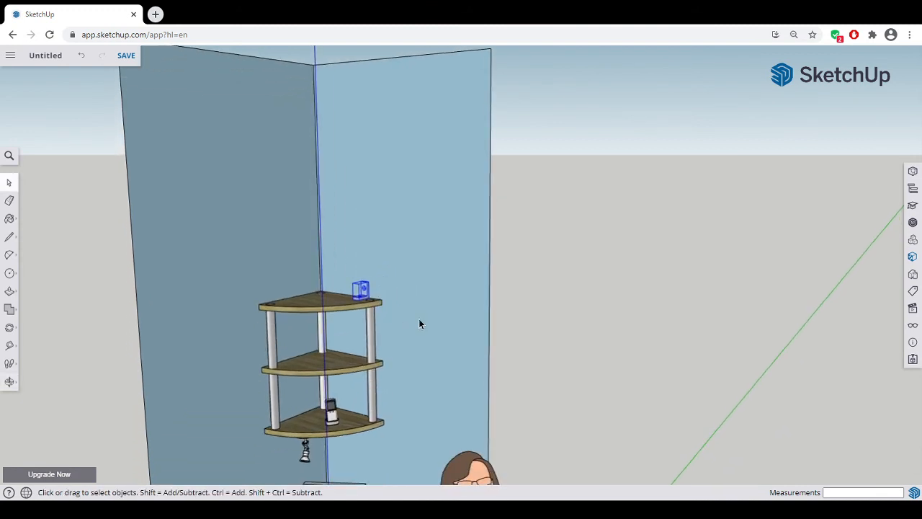
pyautogui.scroll(2, 364, 314)
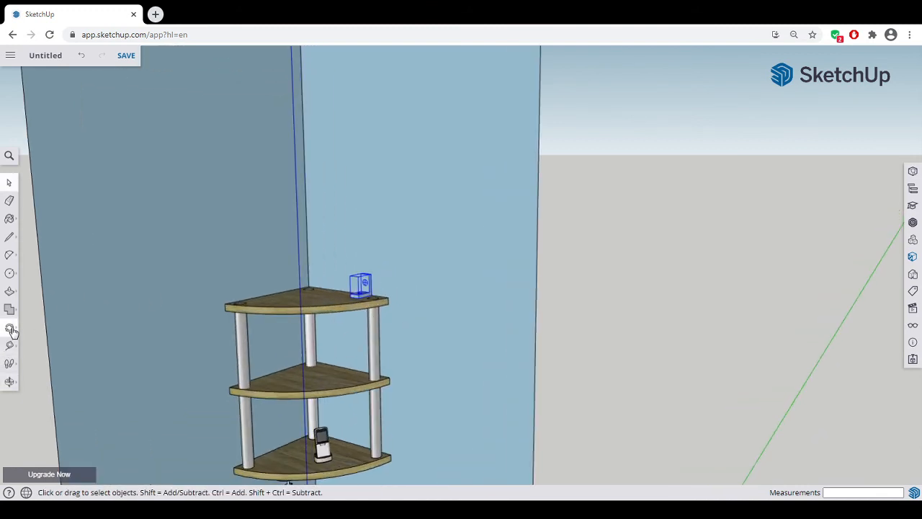
pyautogui.click(34, 307)
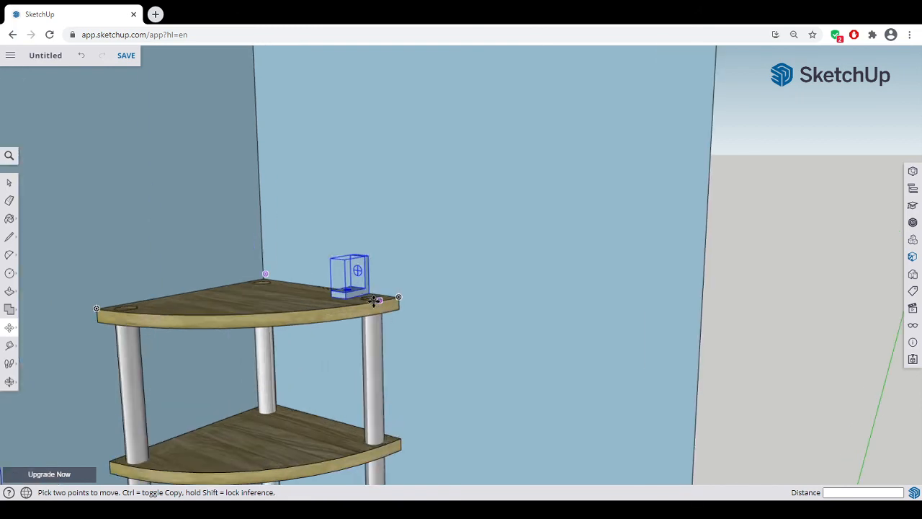
pyautogui.scroll(3, 368, 297)
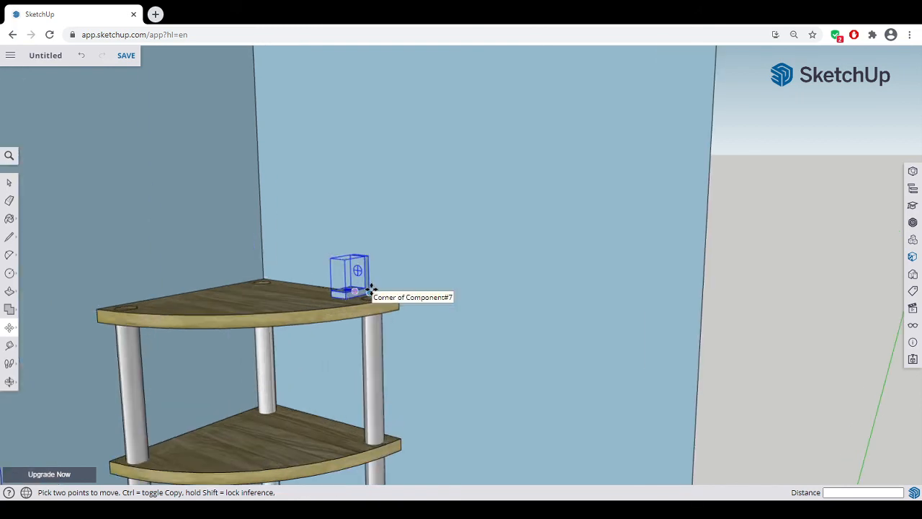
pyautogui.click(366, 294)
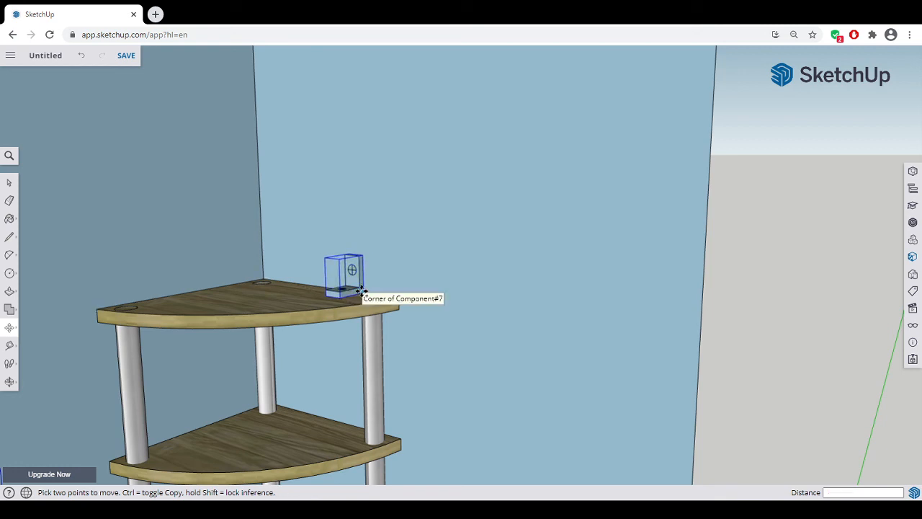
pyautogui.press('ctrl')
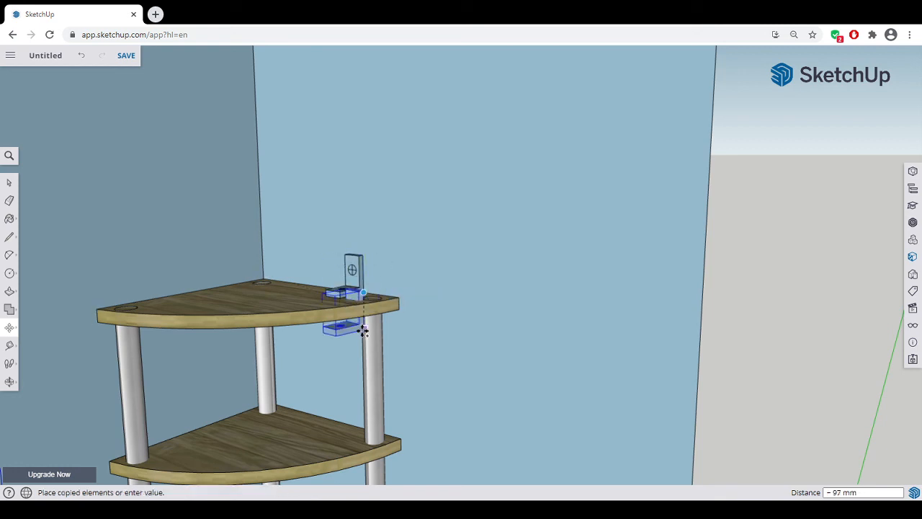
pyautogui.click(361, 425)
# - Copy the middle shelf's bracket 300 mm straight down onto the bottom shelf
pyautogui.keyDown('shift'); pyautogui.moveTo(363, 443); pyautogui.dragTo(348, 247, button='middle'); pyautogui.keyUp('shift')
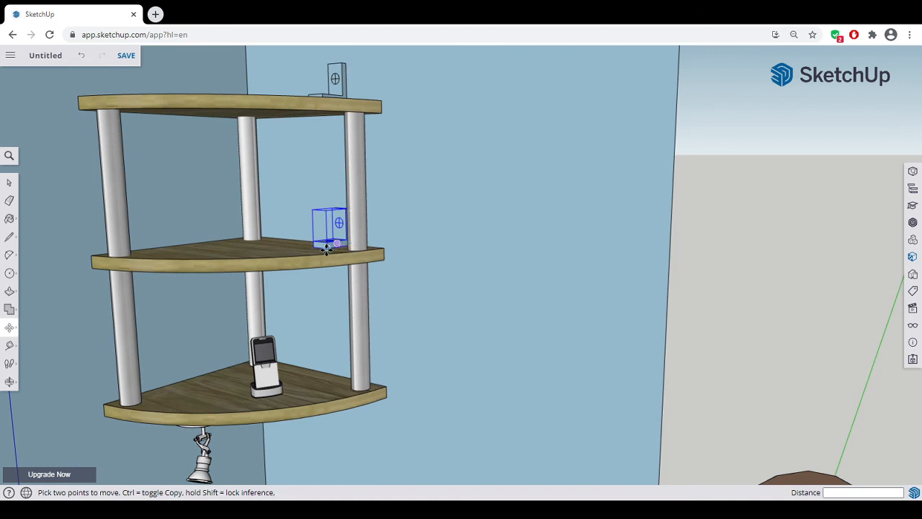
pyautogui.click(327, 248)
pyautogui.press('ctrl')
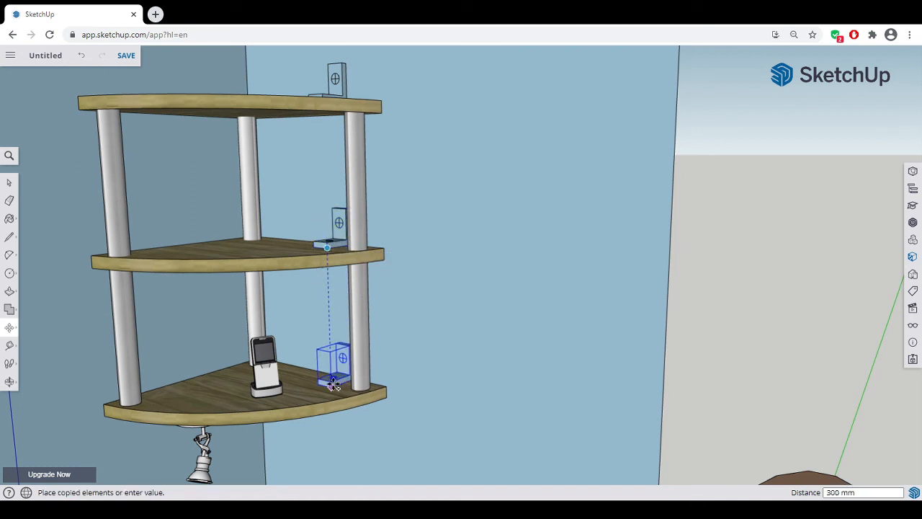
pyautogui.click(333, 381)
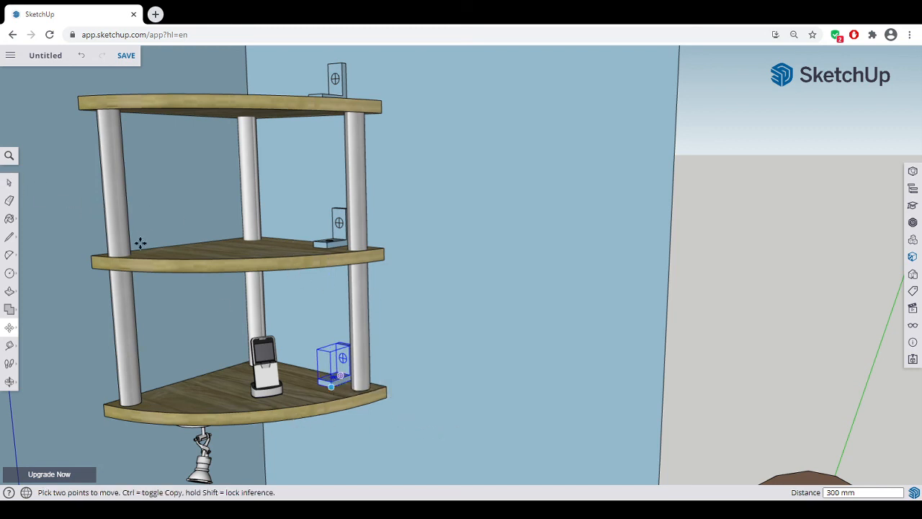
pyautogui.press('space')
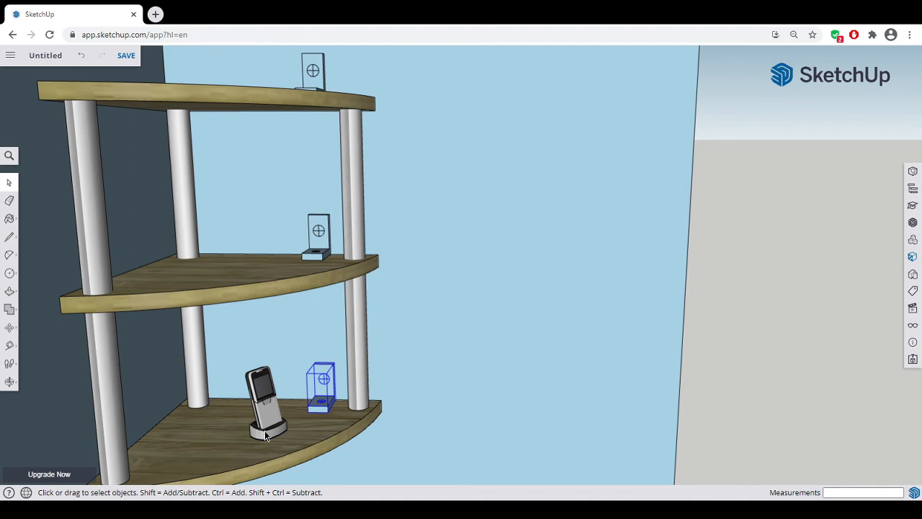
# - Examine the three brackets on the shelf unit and the whole office corner from several angles
pyautogui.moveTo(246, 421); pyautogui.dragTo(142, 401, button='middle')
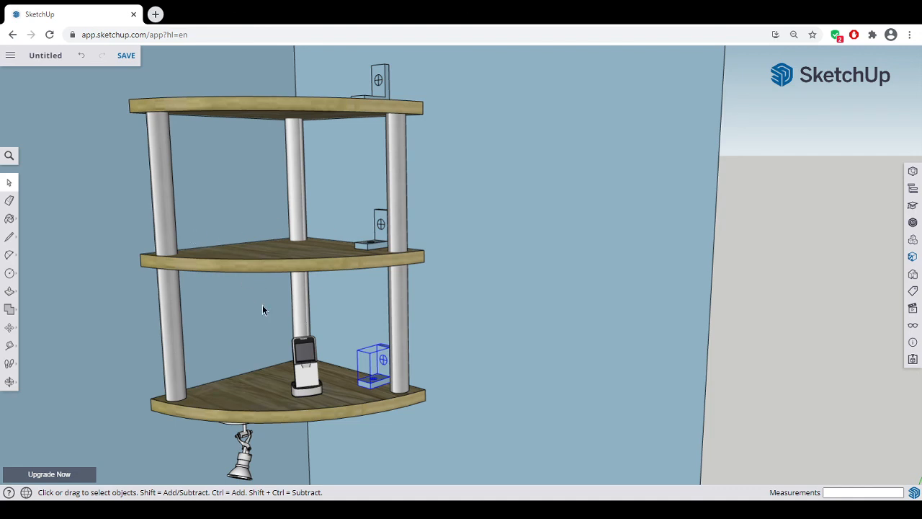
pyautogui.scroll(-8, 259, 317)
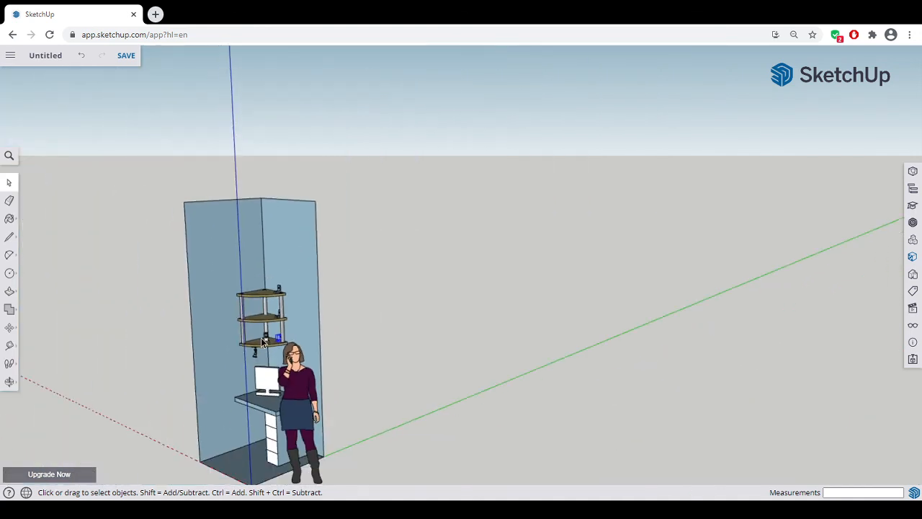
pyautogui.moveTo(261, 337); pyautogui.dragTo(376, 276, button='middle')
pyautogui.scroll(-1, 347, 352)
pyautogui.moveTo(354, 310); pyautogui.dragTo(312, 335, button='middle')
pyautogui.scroll(3, 312, 335)
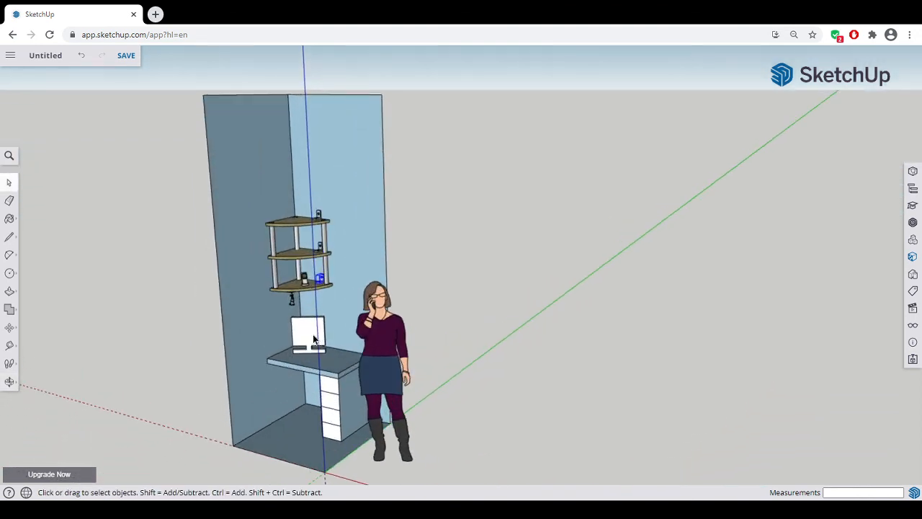
pyautogui.scroll(1, 313, 334)
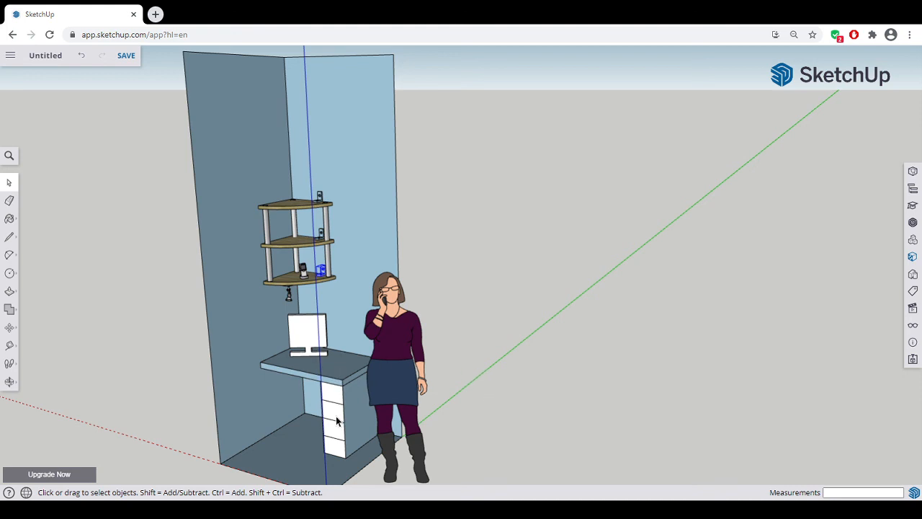
pyautogui.click(10, 345)
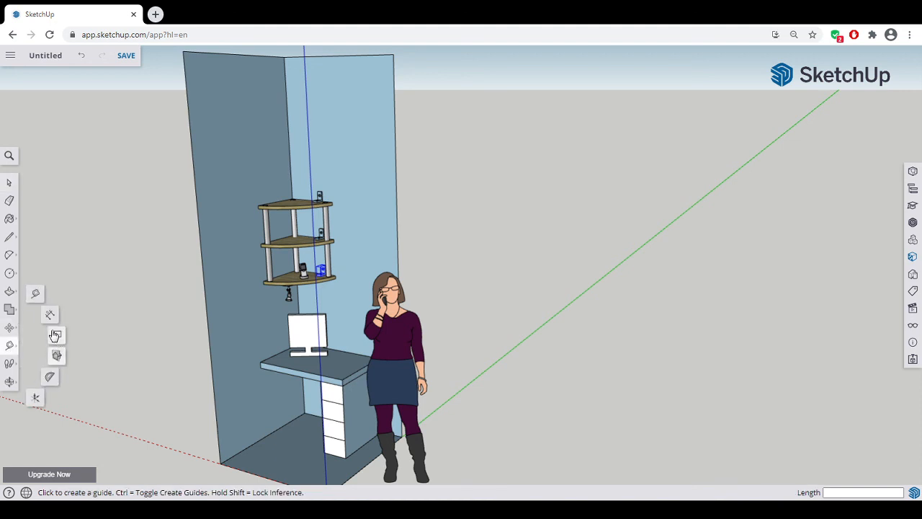
pyautogui.click(51, 319)
pyautogui.click(343, 386)
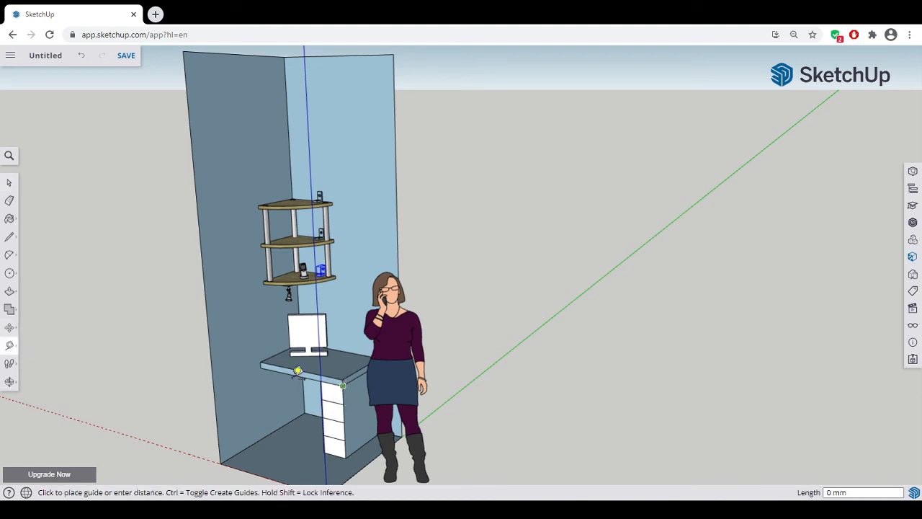
pyautogui.click(265, 364)
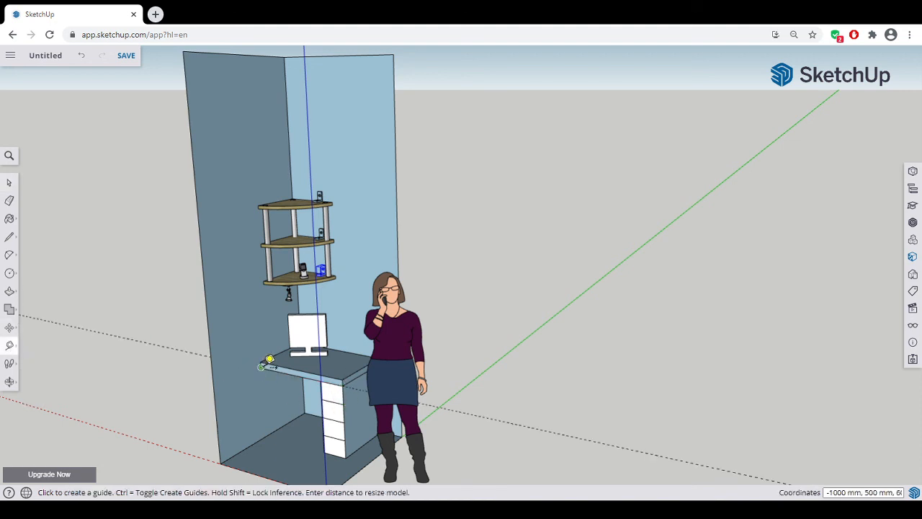
# - Add a linear dimension along the desktop's front edge between its two lower corners, placed out in front of the desk
pyautogui.click(10, 346)
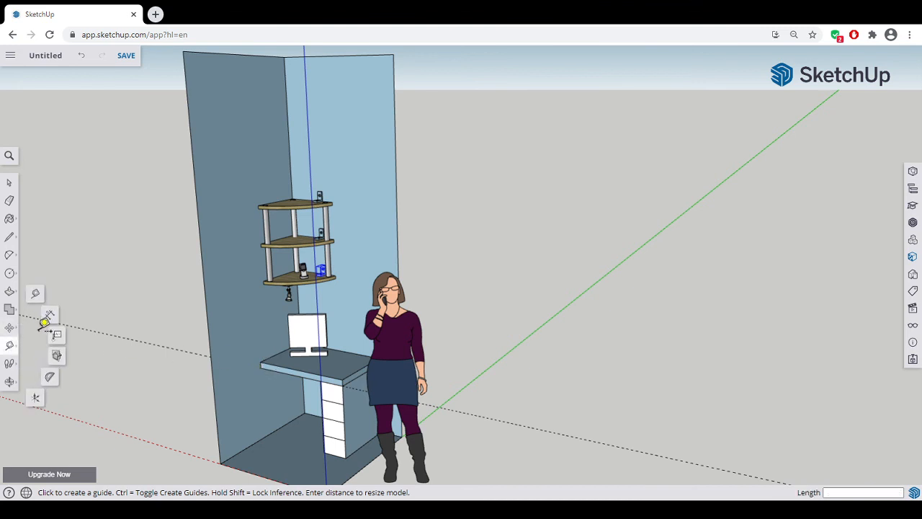
pyautogui.click(50, 316)
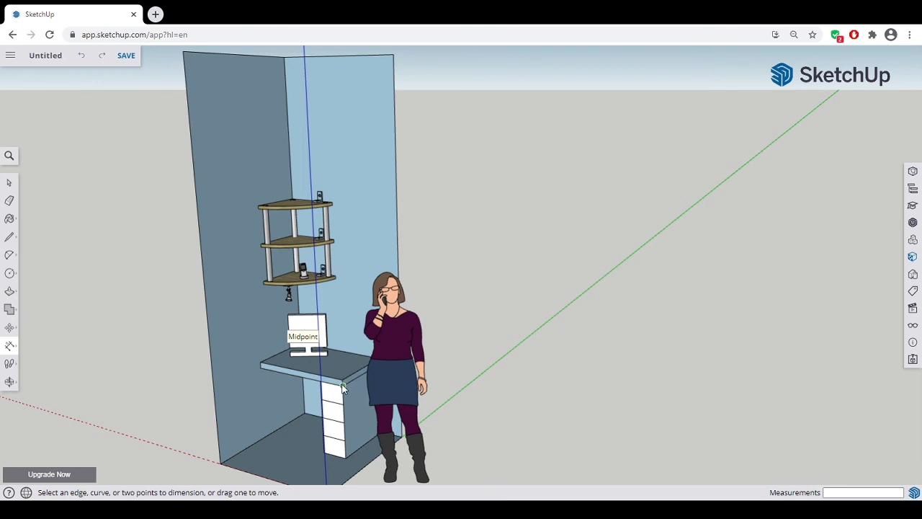
pyautogui.click(277, 383)
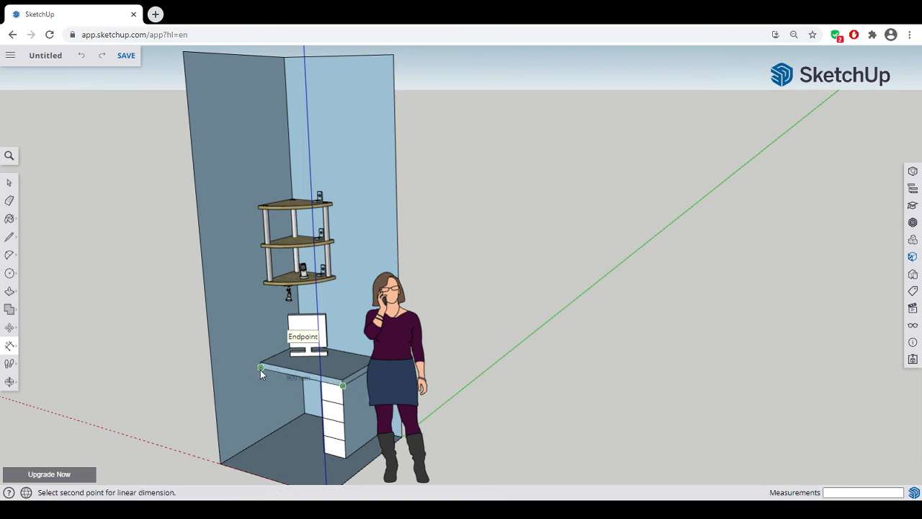
pyautogui.click(260, 368)
pyautogui.click(246, 382)
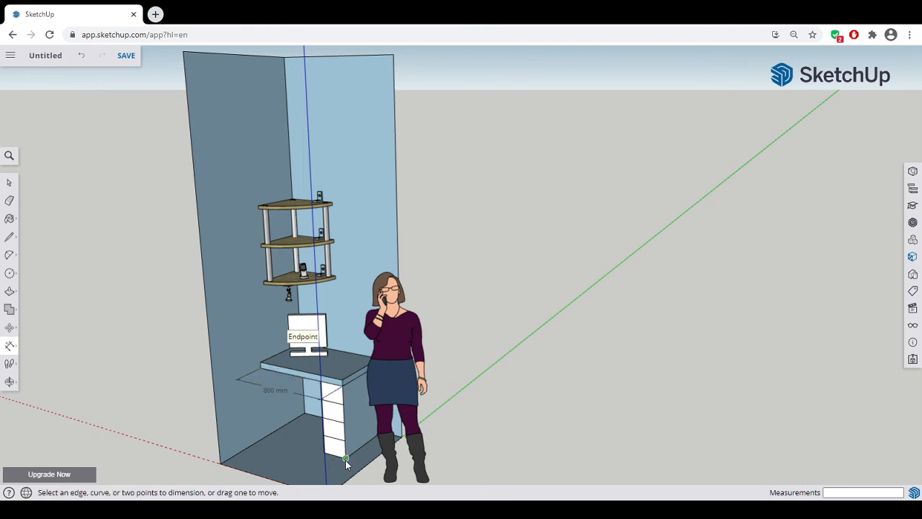
# - Dimension the desk's height from the pedestal's front floor corner to the desktop's corner, placed beside the pedestal
pyautogui.click(346, 459)
pyautogui.click(342, 379)
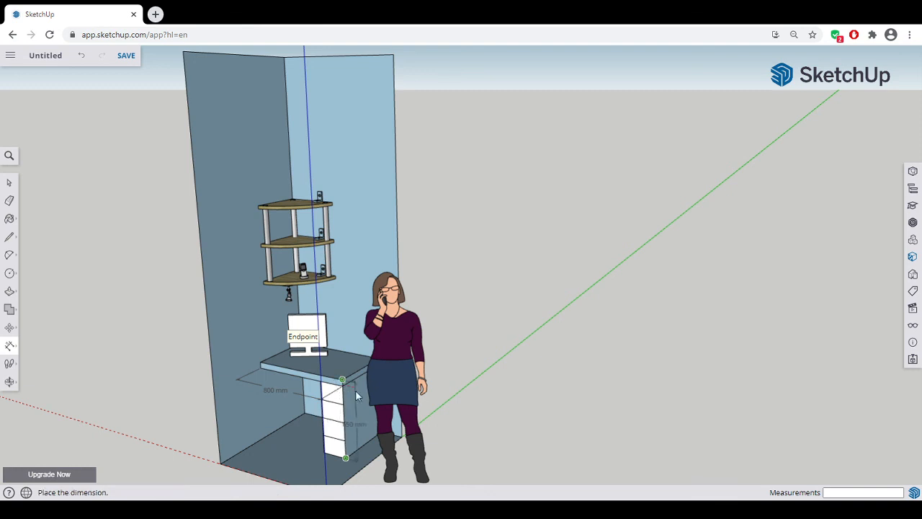
pyautogui.click(355, 389)
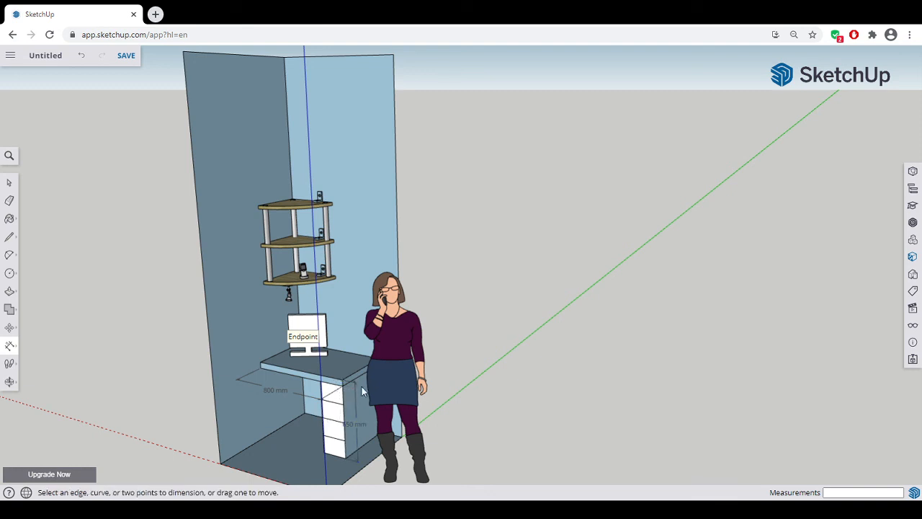
# - Dimension the full height of the side wall's outer vertical edge and shift the dimension slightly farther out from the wall
pyautogui.click(183, 51)
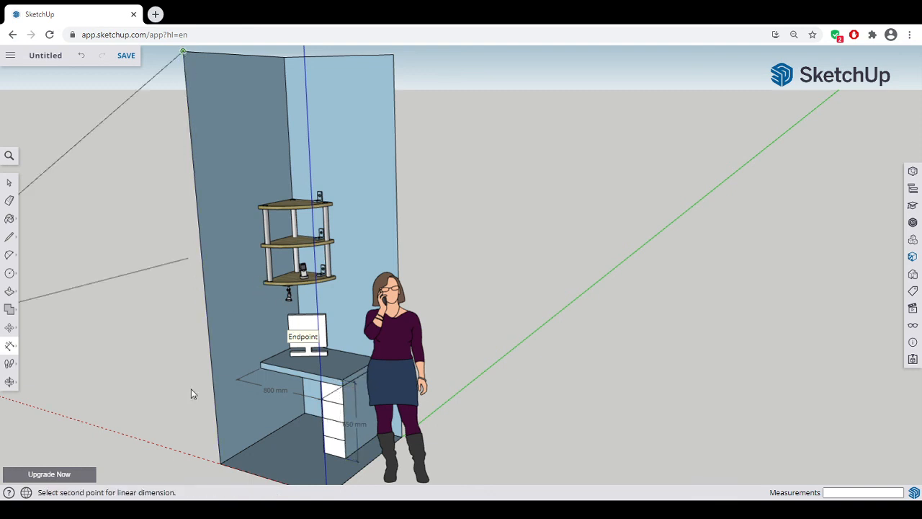
pyautogui.click(220, 465)
pyautogui.click(188, 462)
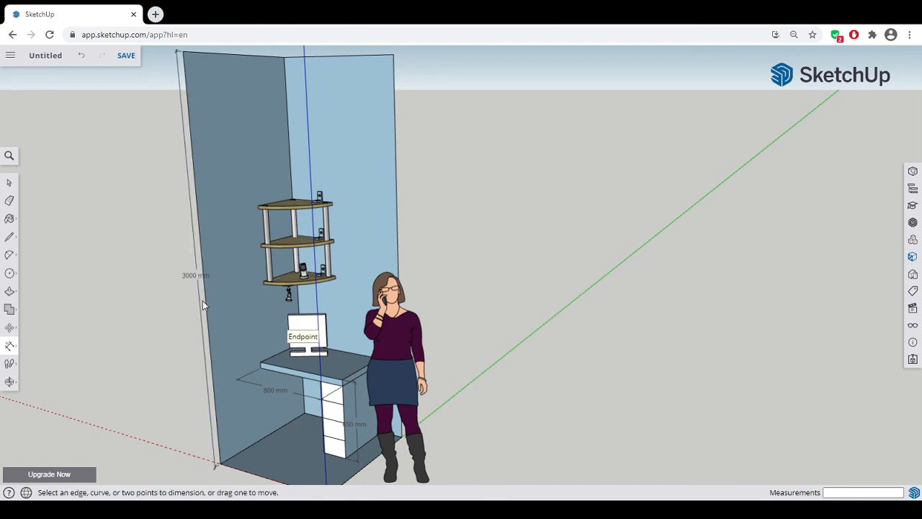
pyautogui.moveTo(194, 275); pyautogui.dragTo(185, 274)
pyautogui.moveTo(340, 432); pyautogui.dragTo(232, 434, button='middle')
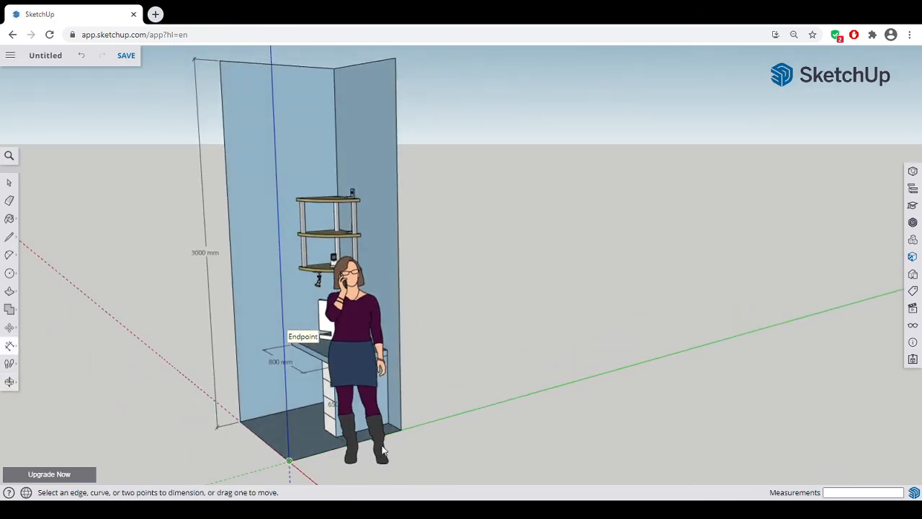
pyautogui.moveTo(382, 452); pyautogui.dragTo(515, 443, button='middle')
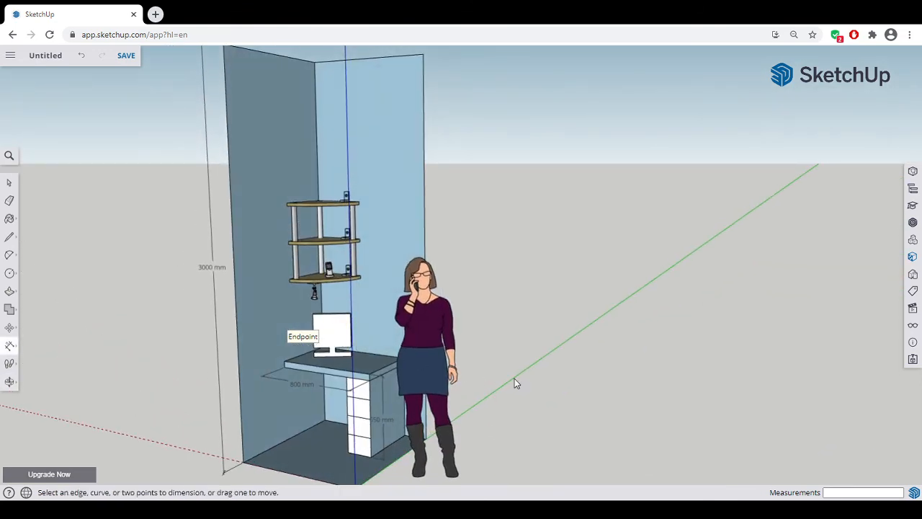